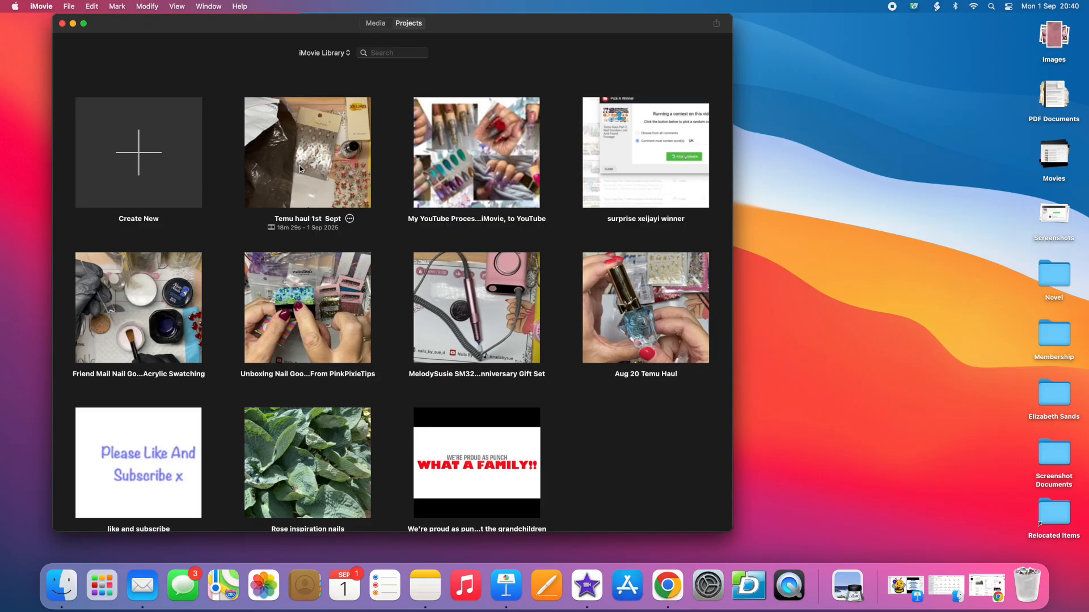
- Create a new movie project in iMovie
{"action": "left_click", "coordinate": [142, 158]}
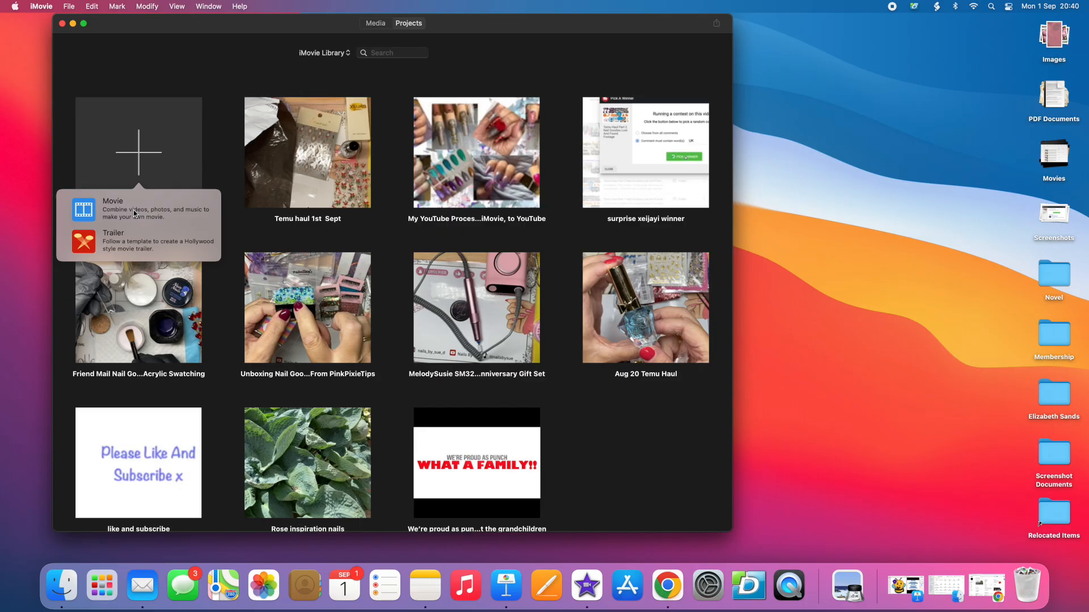
{"action": "left_click", "coordinate": [127, 214]}
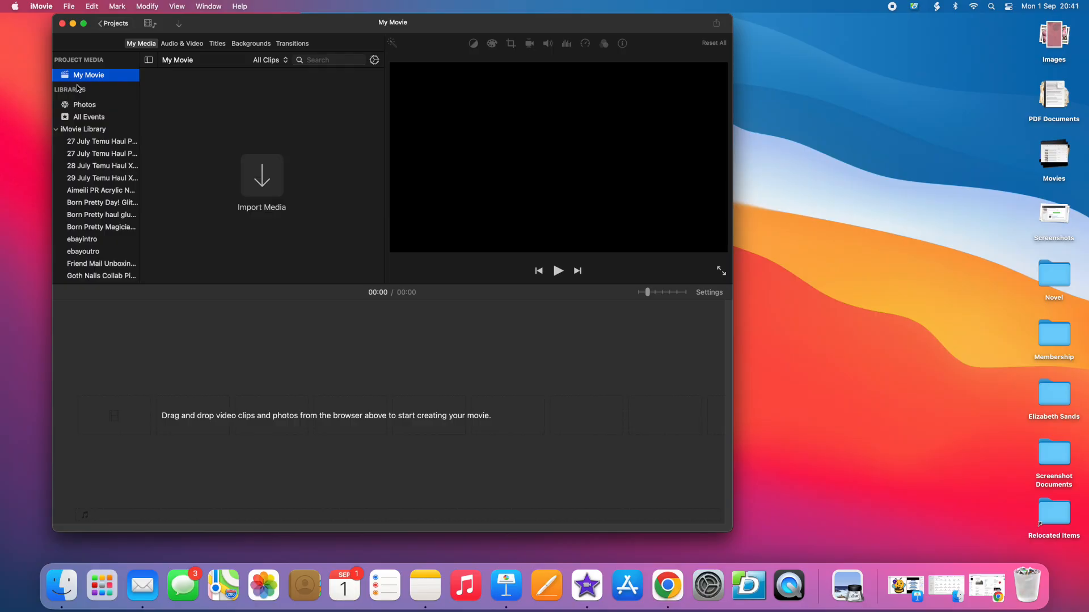
- View the clips in the Aimeili PR Acrylic Nails and 27 July Temu Haul Part 2 events, and return to My Movie
{"action": "left_click", "coordinate": [103, 193]}
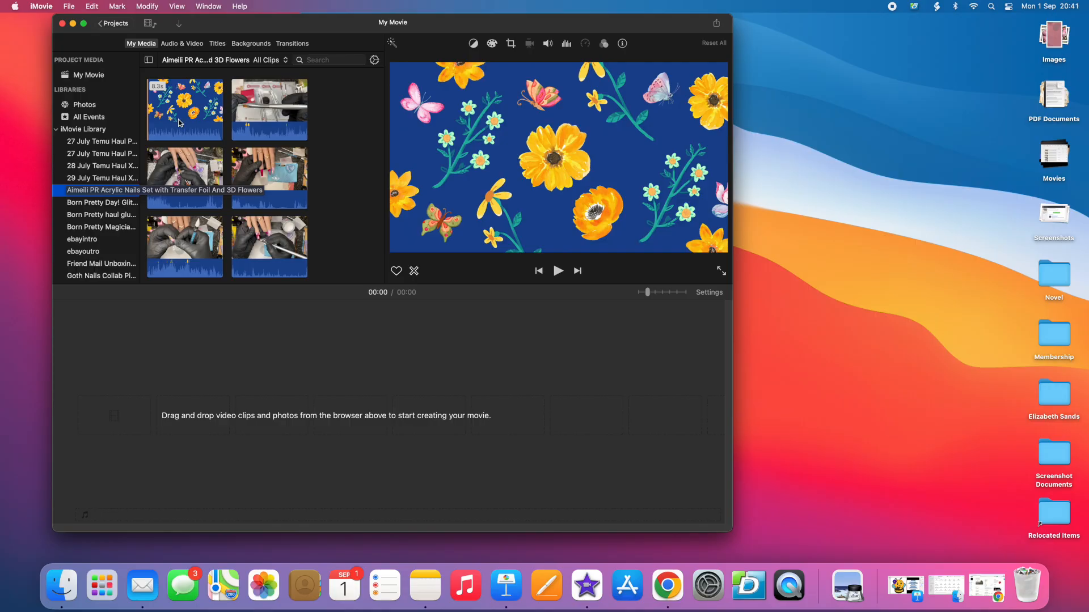
{"action": "left_click", "coordinate": [290, 243]}
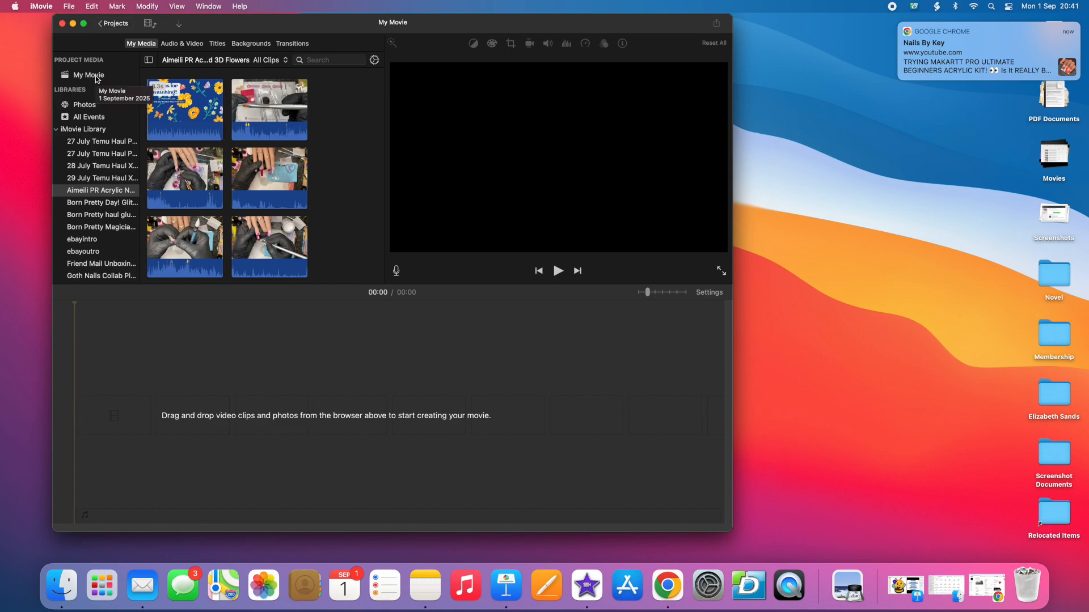
{"action": "left_click", "coordinate": [99, 154]}
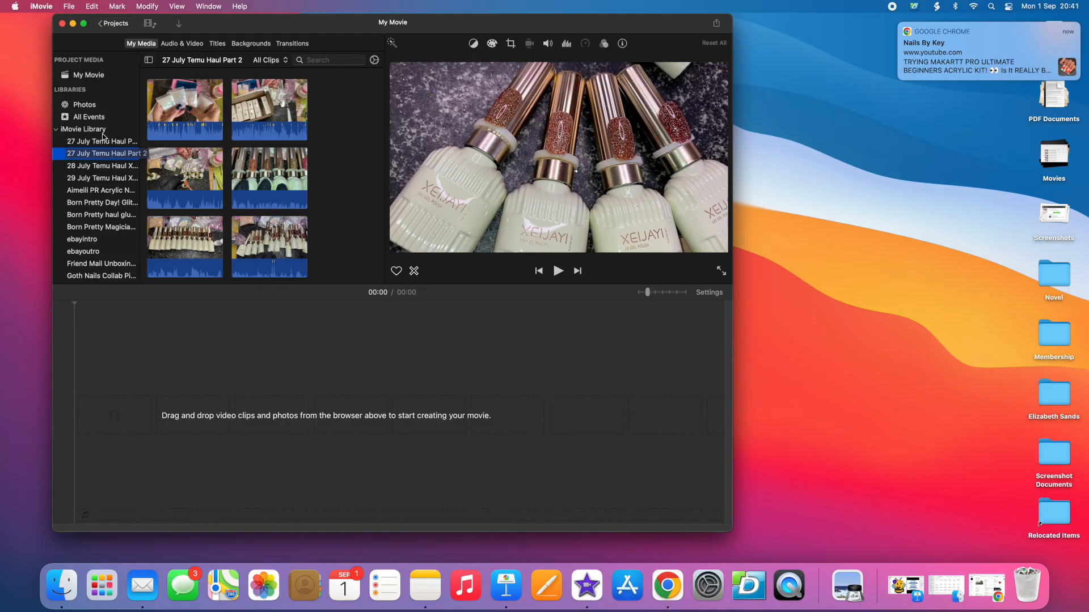
{"action": "left_click", "coordinate": [86, 79]}
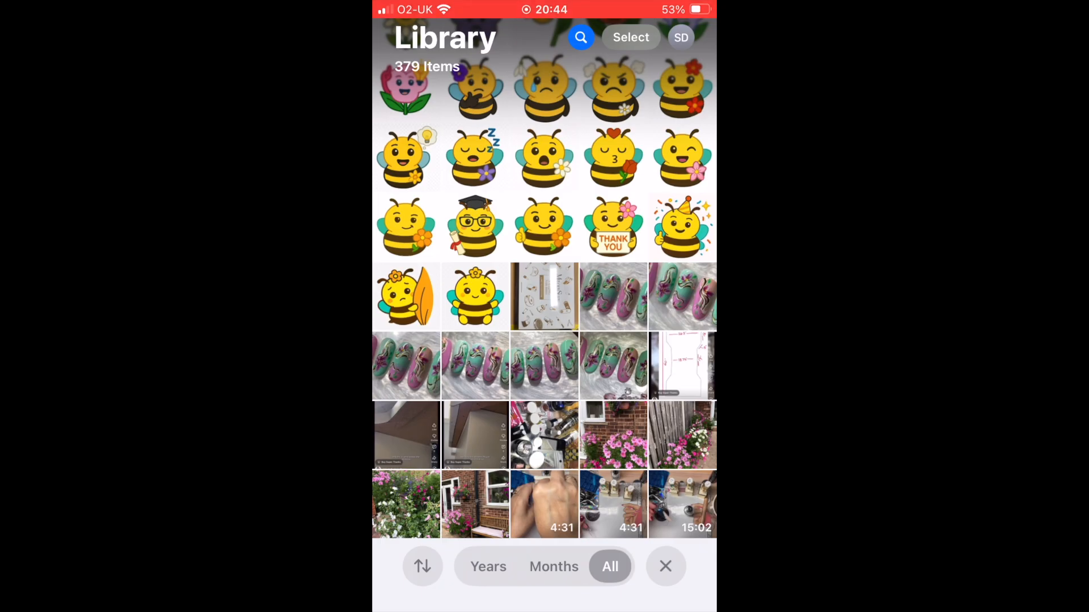
- In the phone's photo library, select the two 4:31 videos and AirDrop them to the iMac
{"action": "left_click", "coordinate": [631, 37]}
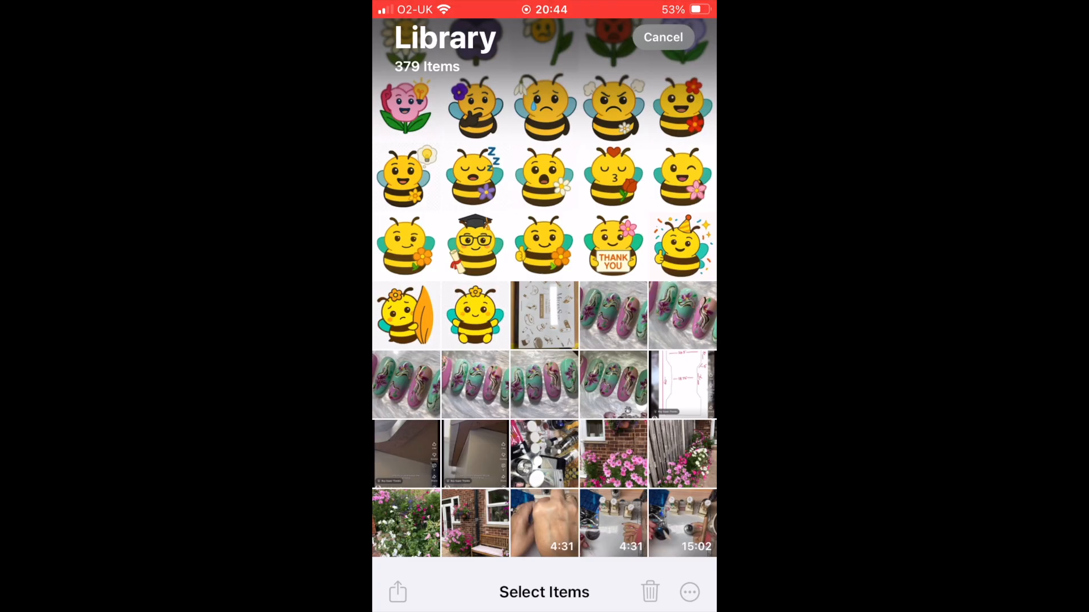
{"action": "left_click", "coordinate": [544, 523]}
{"action": "left_click", "coordinate": [614, 523]}
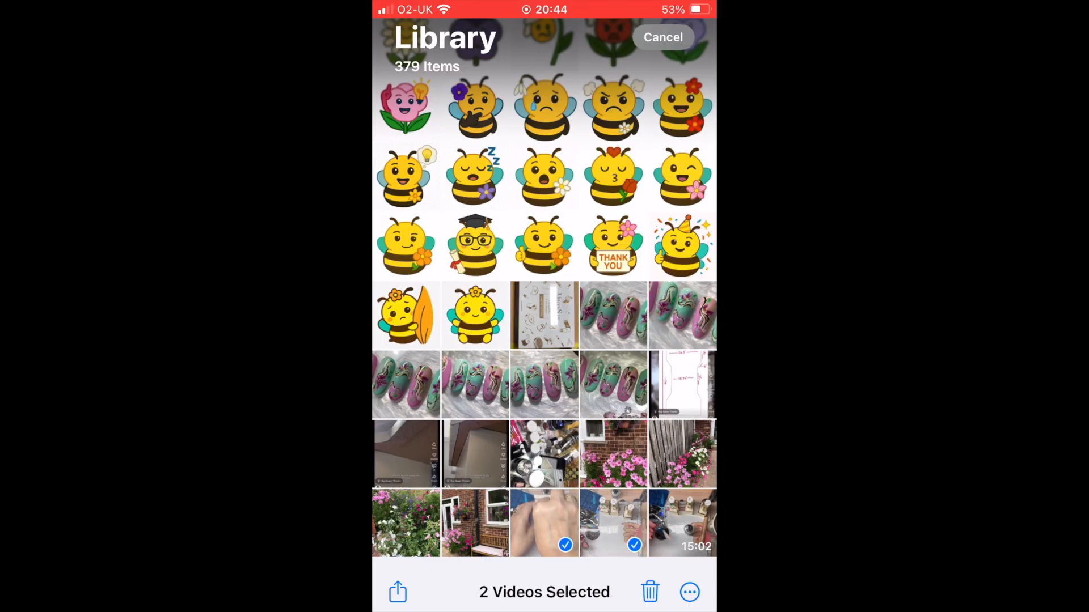
{"action": "left_click", "coordinate": [398, 592]}
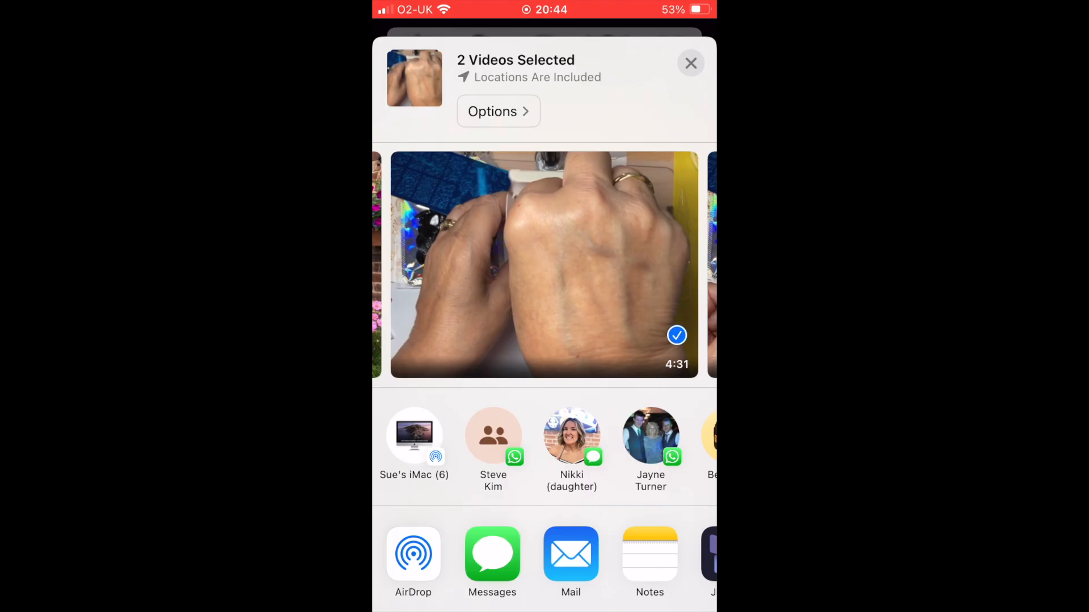
{"action": "left_click", "coordinate": [414, 435]}
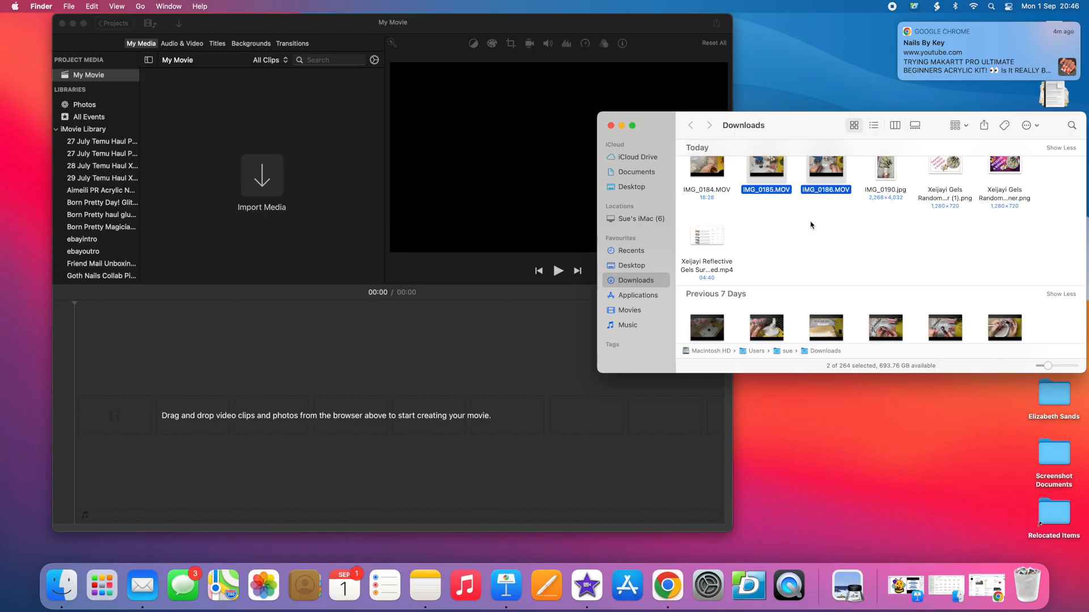
- Import IMG_0185.MOV and IMG_0186.MOV from Finder's Downloads into My Movie in iMovie and place both clips in the timeline
{"action": "left_click_drag", "start_coordinate": [825, 194], "coordinate": [283, 190]}
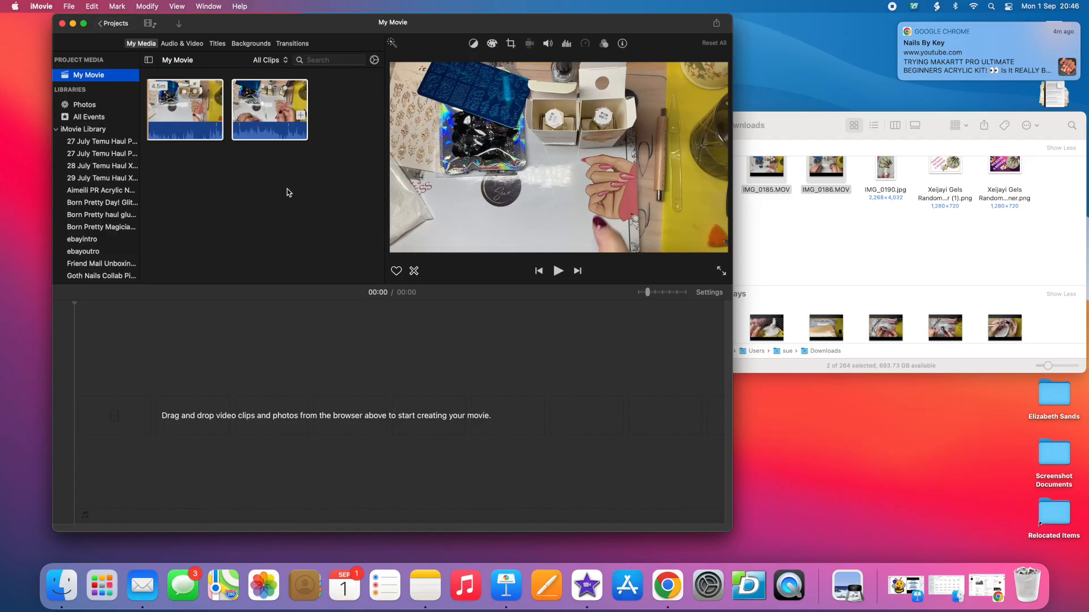
{"action": "left_click", "coordinate": [186, 127]}
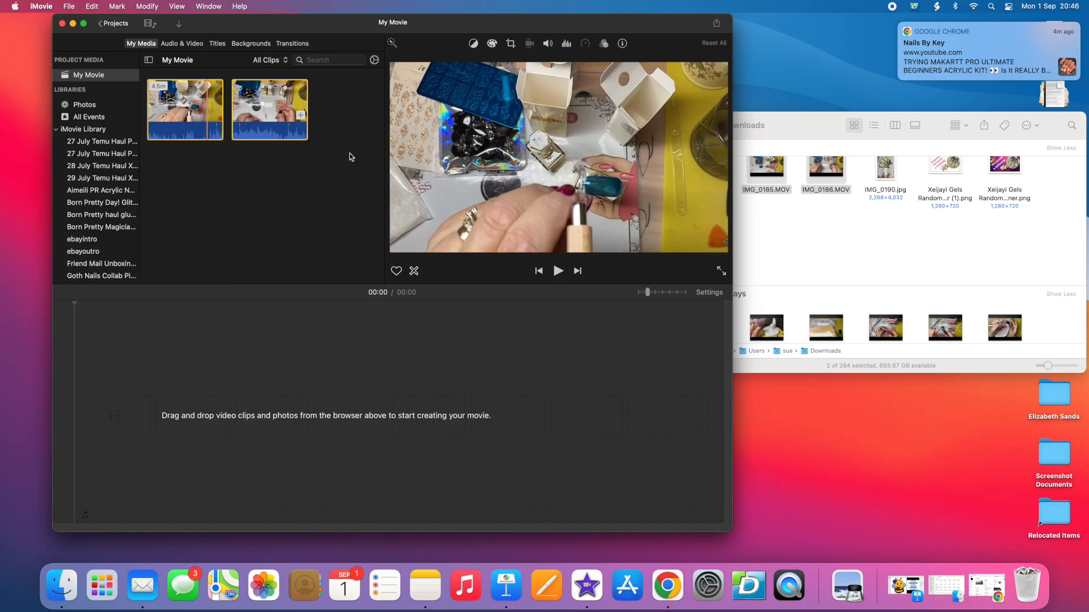
{"action": "left_click_drag", "start_coordinate": [187, 113], "coordinate": [94, 423]}
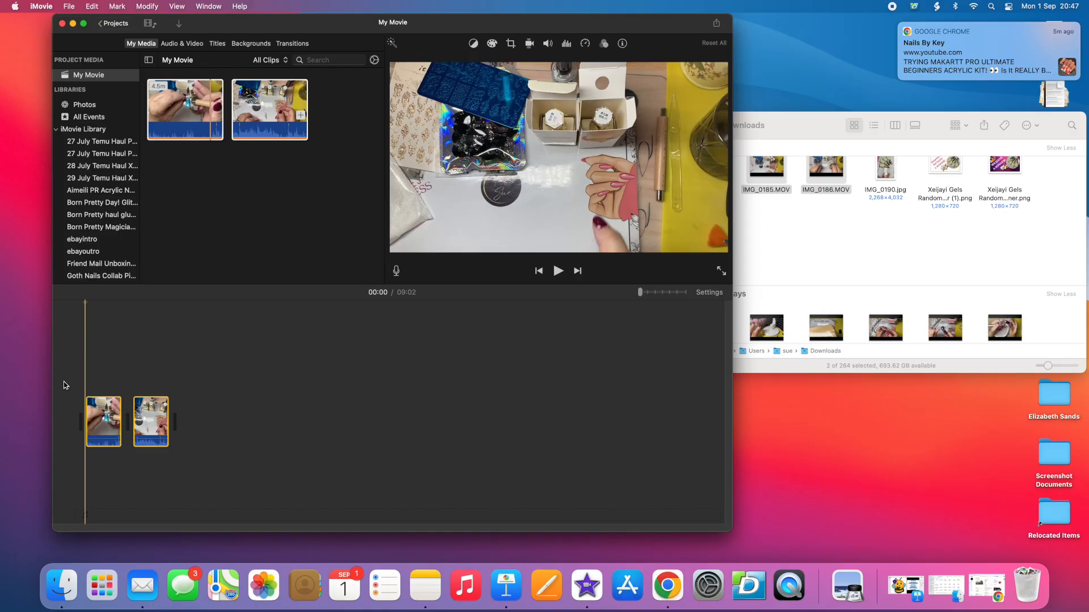
{"action": "left_click", "coordinate": [265, 212]}
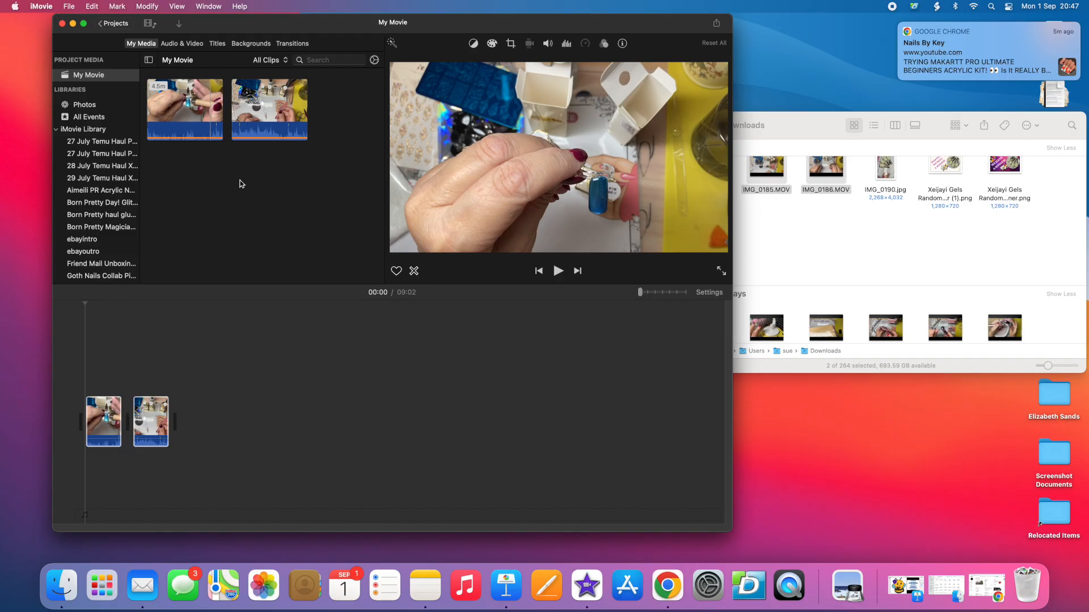
{"action": "left_click", "coordinate": [253, 135]}
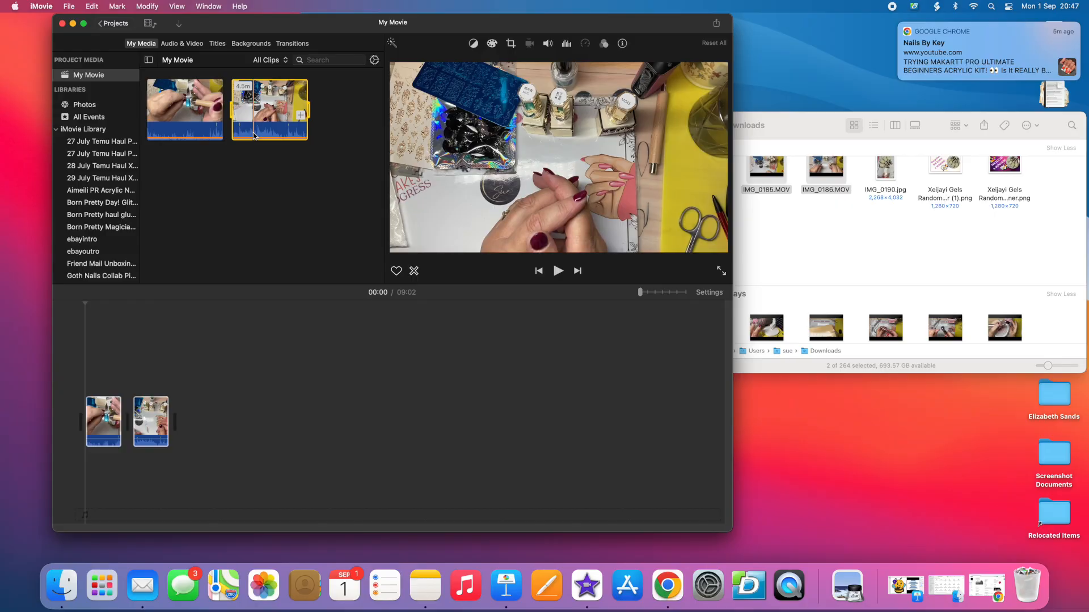
{"action": "left_click", "coordinate": [256, 166]}
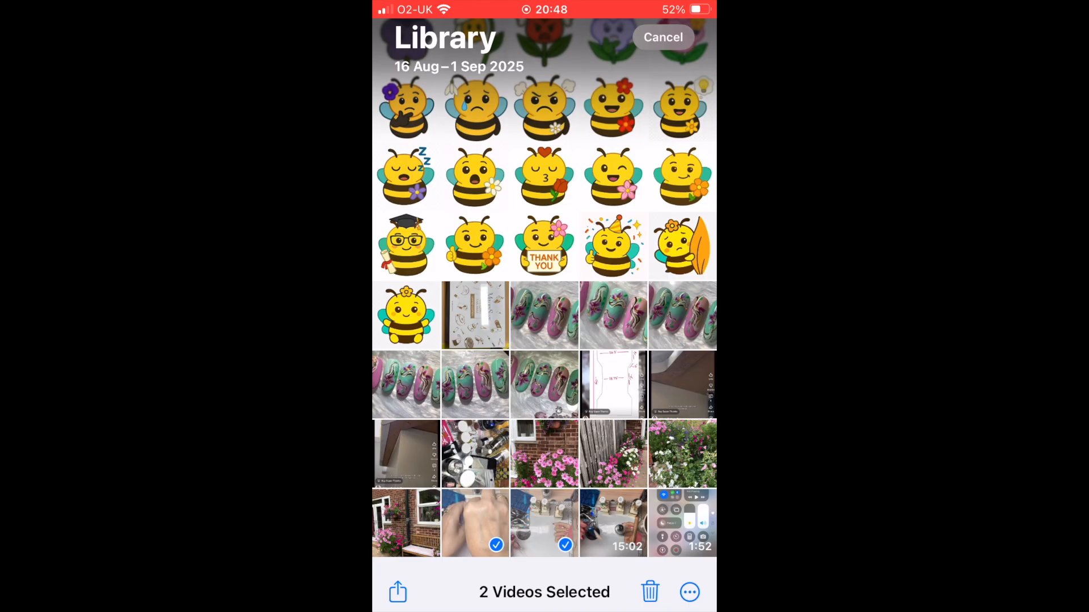
- Delete the two selected videos from the phone's photo library and AirDrop the 15:02 video to the iMac
{"action": "left_click", "coordinate": [649, 592]}
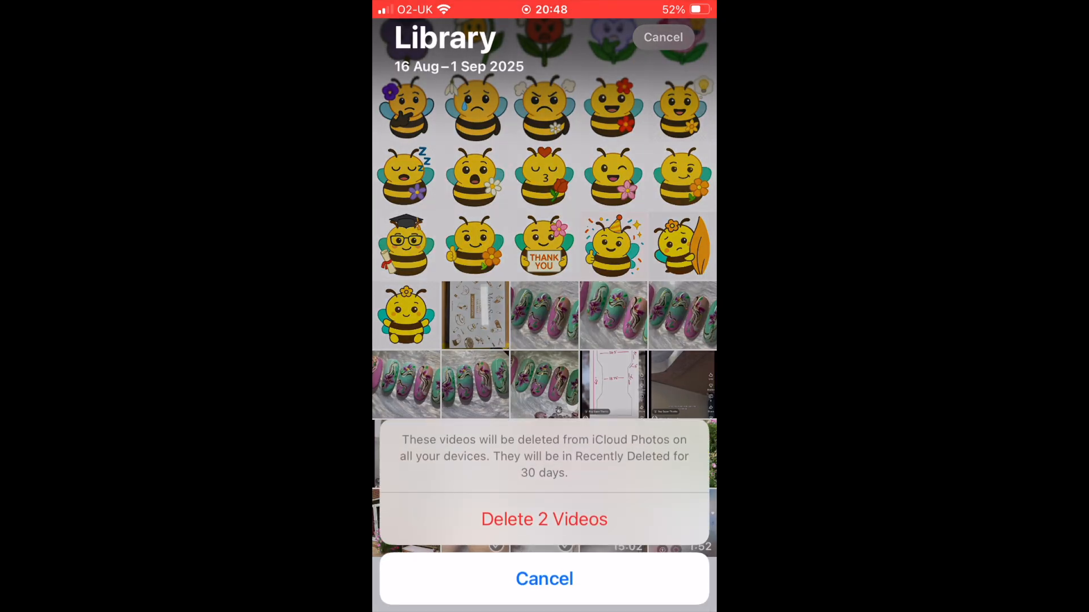
{"action": "left_click", "coordinate": [545, 519]}
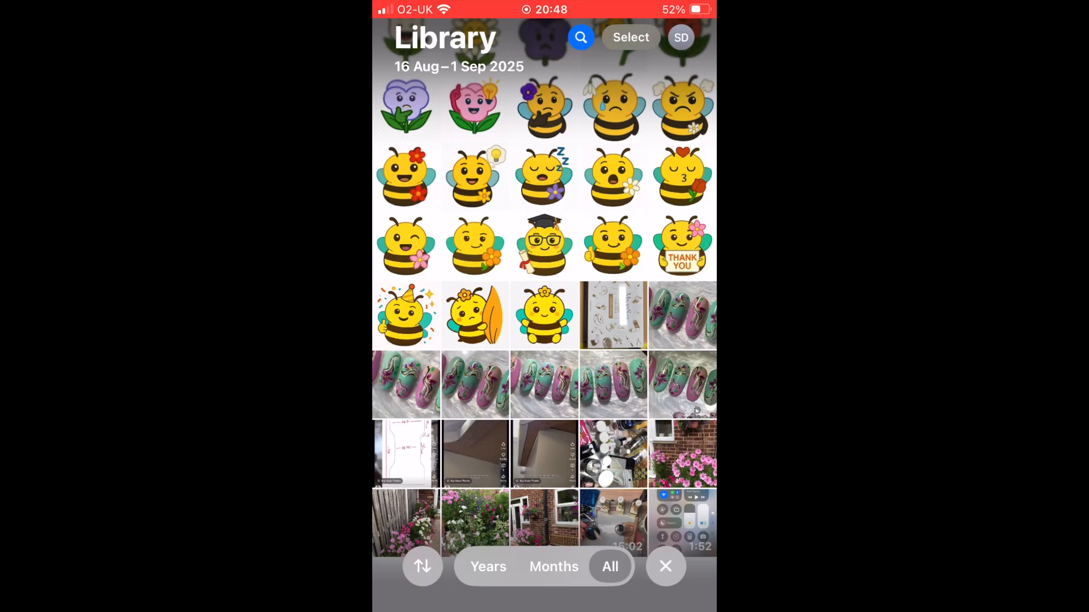
{"action": "left_click", "coordinate": [631, 36]}
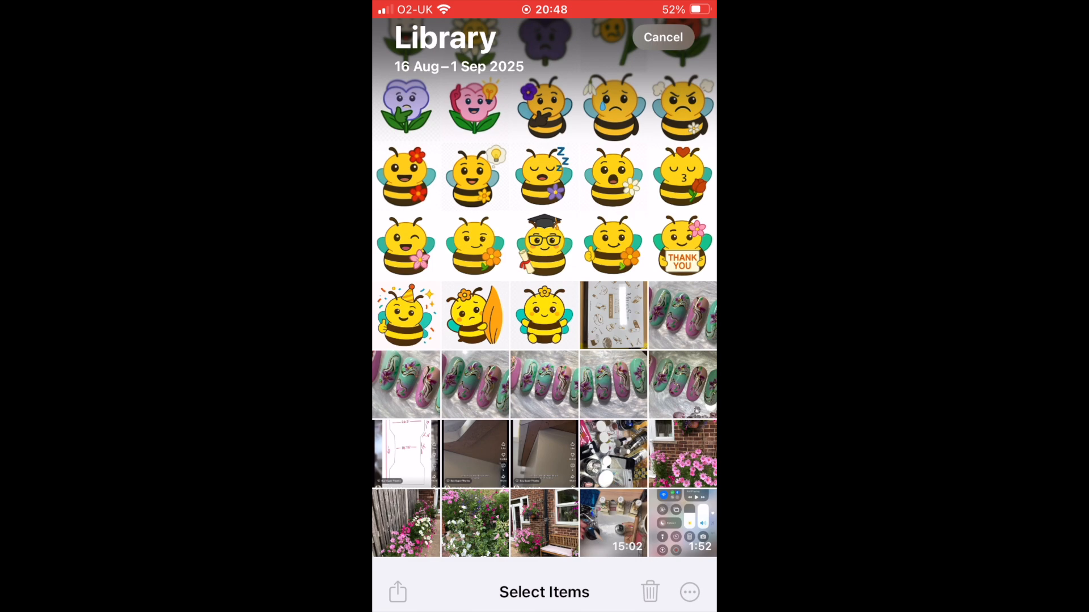
{"action": "left_click", "coordinate": [613, 523]}
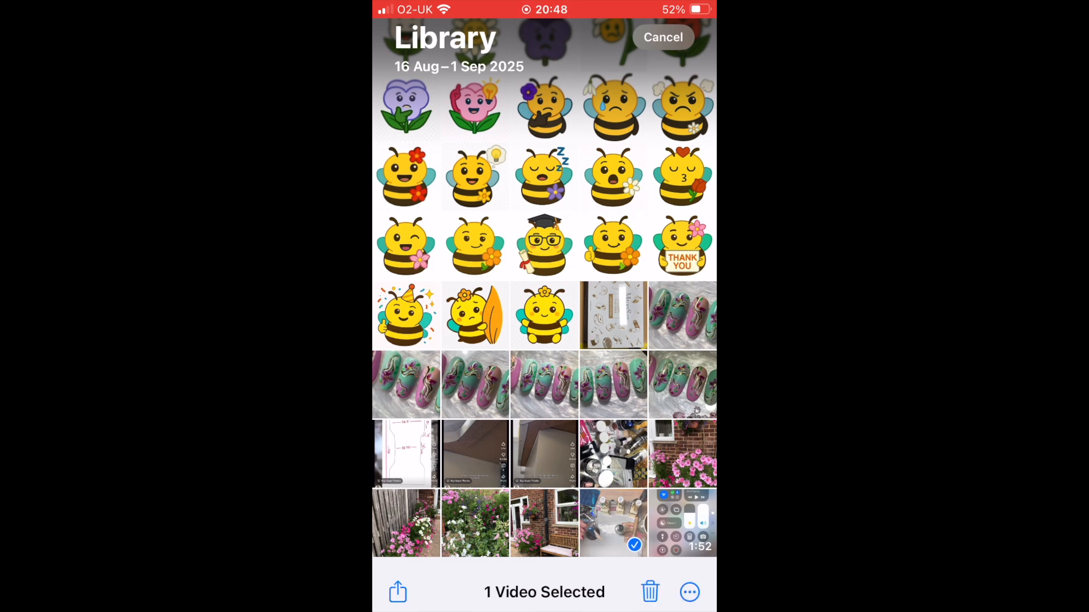
{"action": "left_click", "coordinate": [397, 592]}
{"action": "left_click", "coordinate": [414, 436]}
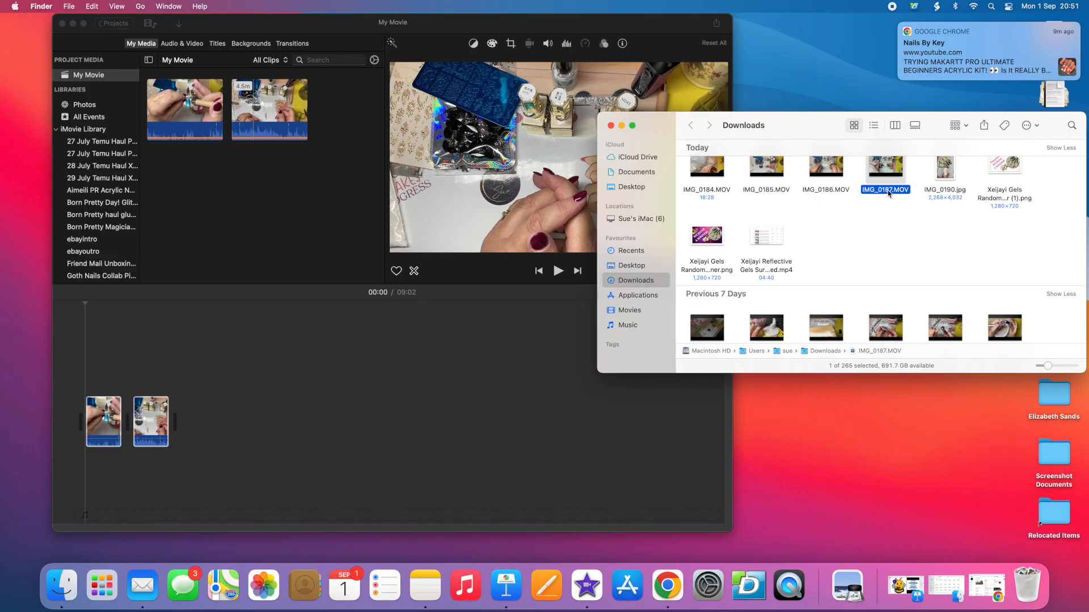
- Import IMG_0187.MOV from Finder's Downloads into My Movie in iMovie and add it to the end of the timeline
{"action": "left_click_drag", "start_coordinate": [888, 192], "coordinate": [231, 196]}
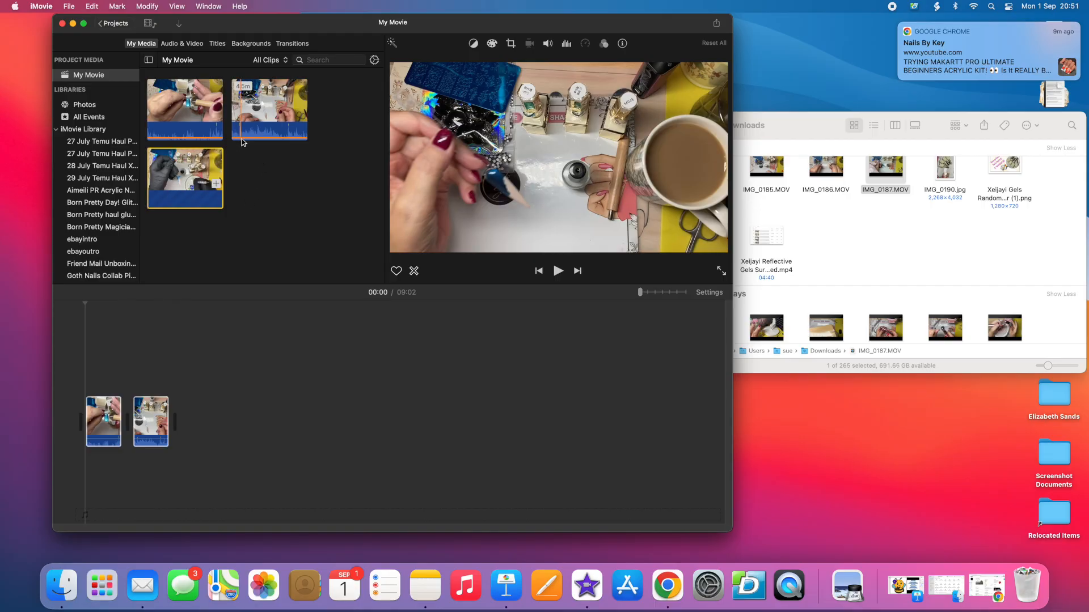
{"action": "left_click", "coordinate": [155, 424]}
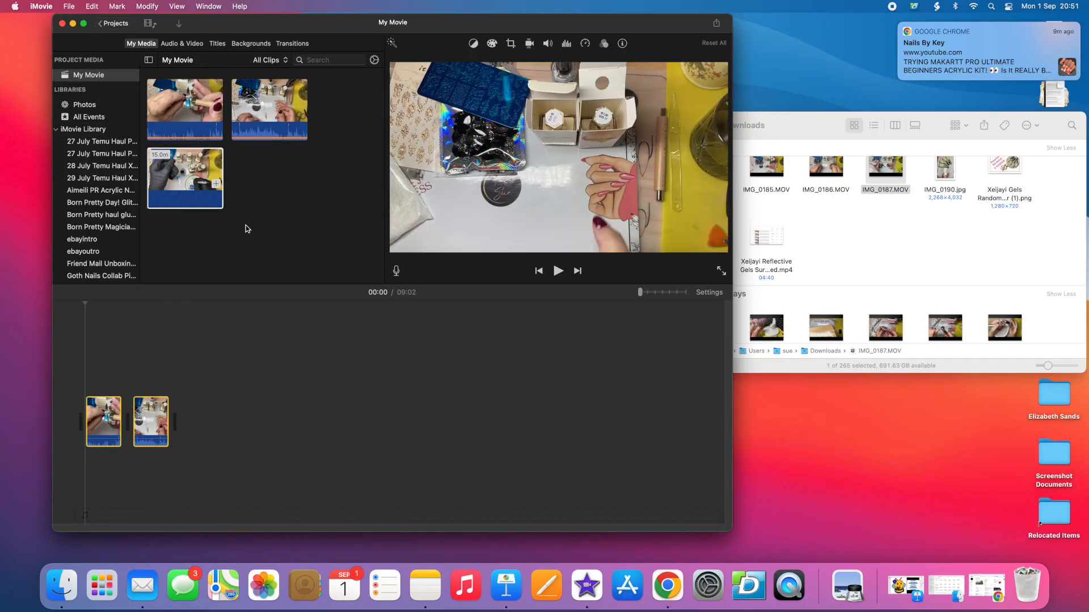
{"action": "left_click", "coordinate": [195, 197]}
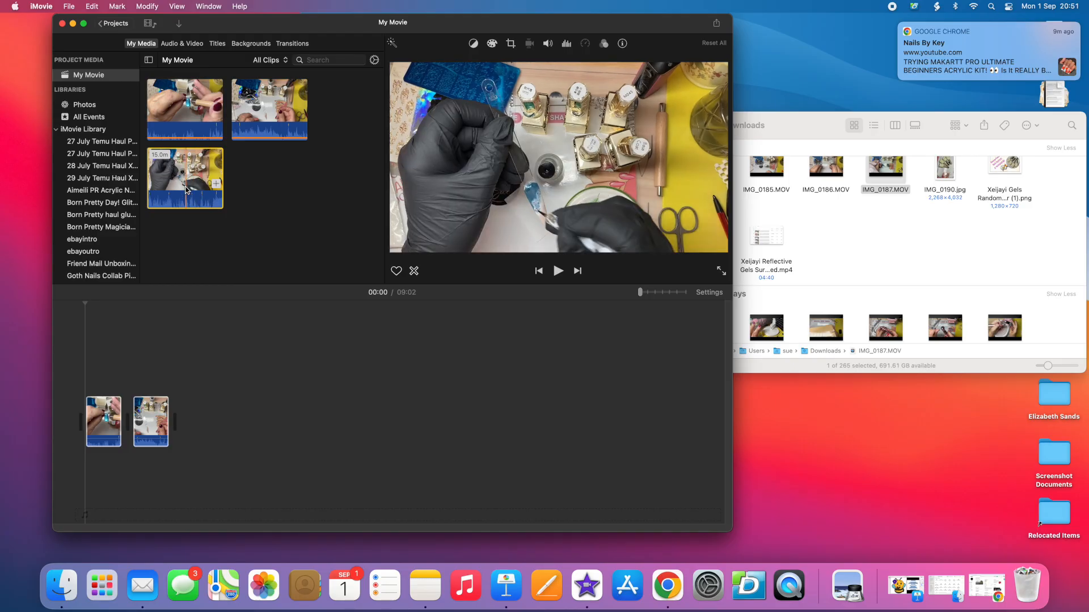
{"action": "left_click_drag", "start_coordinate": [186, 198], "coordinate": [183, 419]}
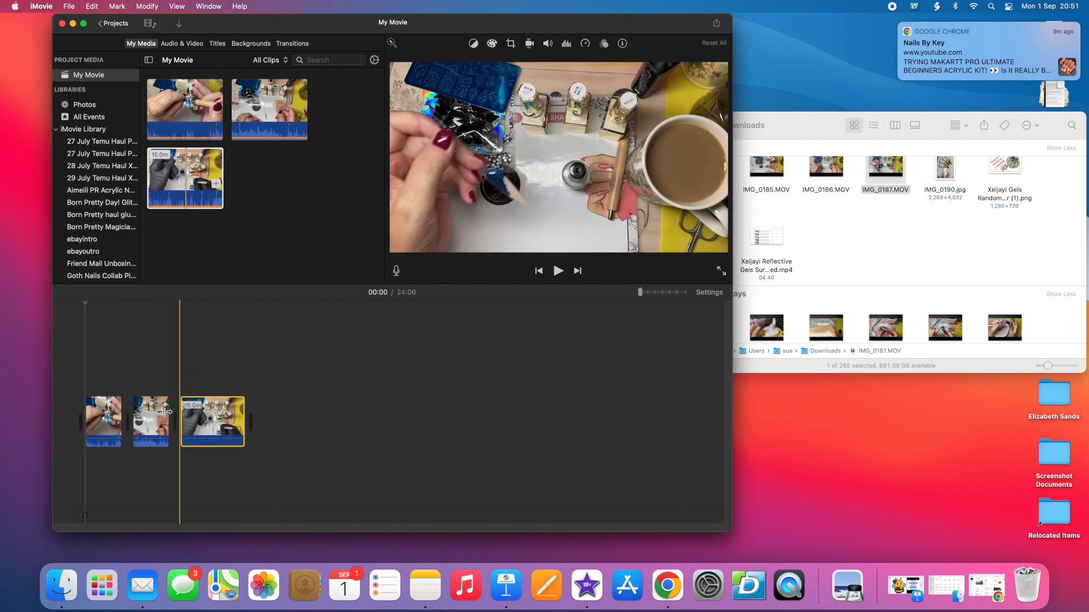
{"action": "left_click", "coordinate": [76, 393]}
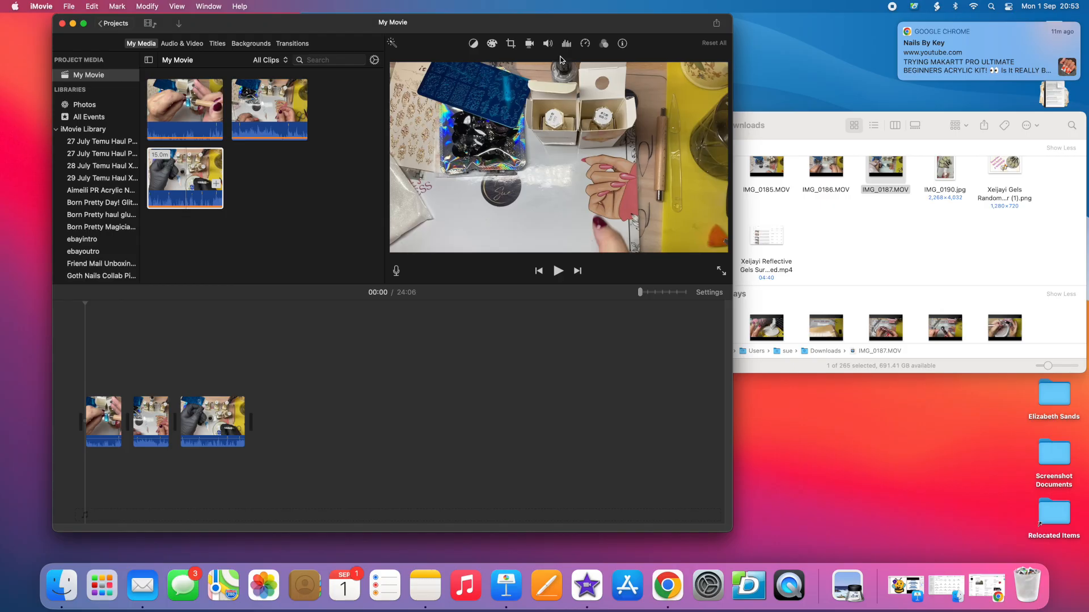
- Close the Finder Downloads window and dismiss the Chrome notification
{"action": "left_click", "coordinate": [908, 236]}
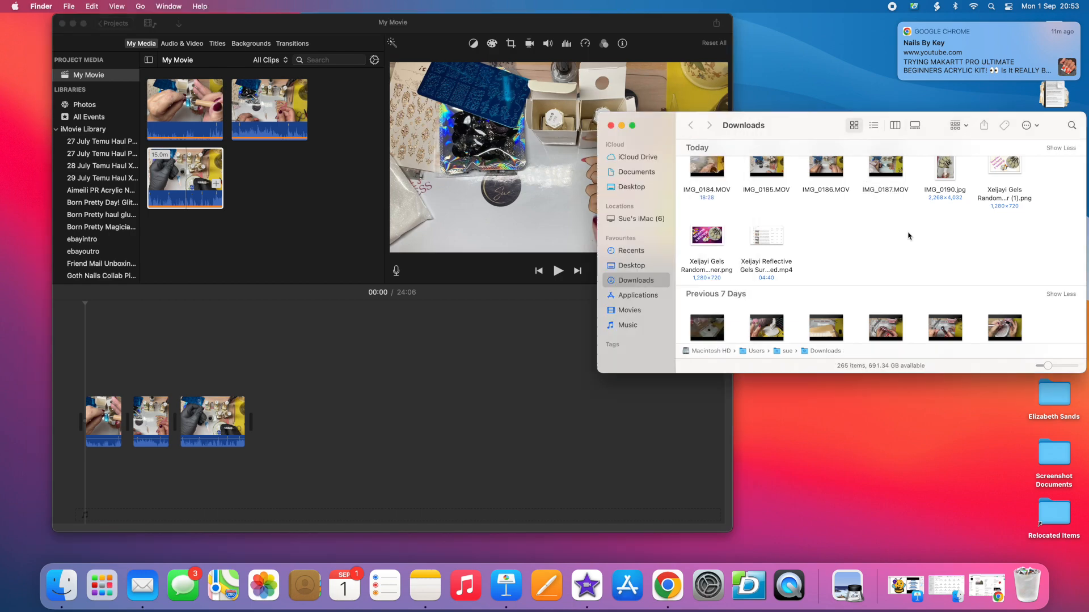
{"action": "left_click", "coordinate": [611, 126]}
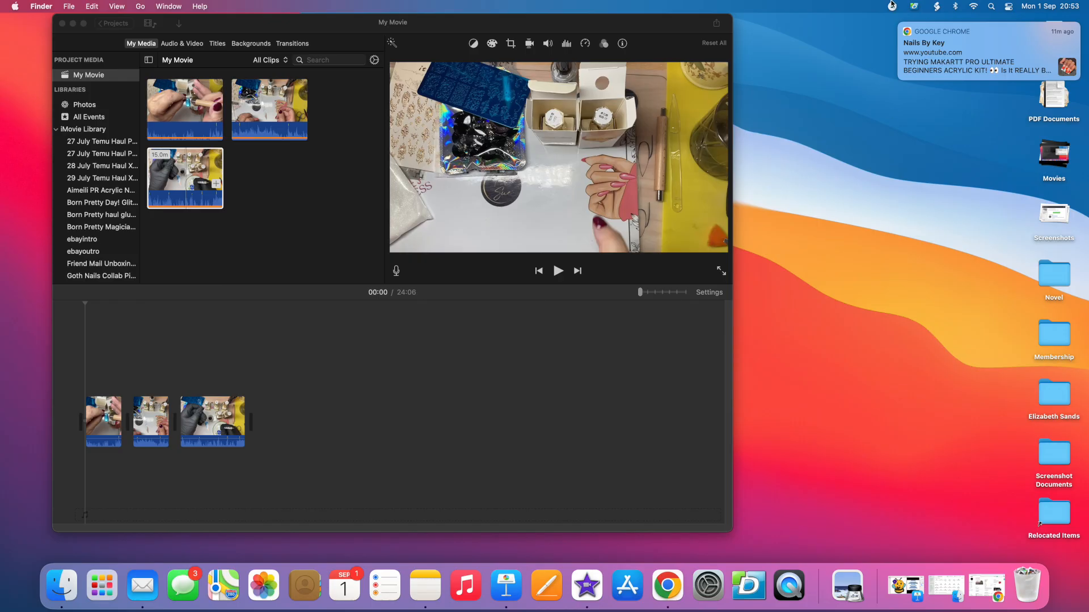
{"action": "left_click", "coordinate": [901, 23]}
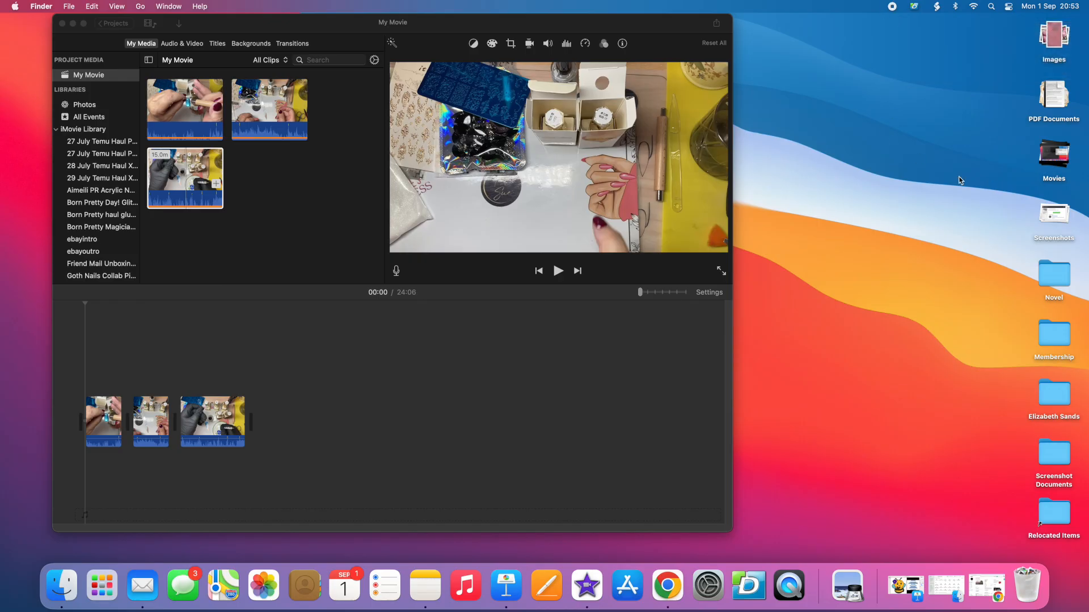
- Expand the desktop's Screenshots stack and import the nail colour chart screenshot ending 14.12.53 into the My Movie media
{"action": "left_click", "coordinate": [1051, 223]}
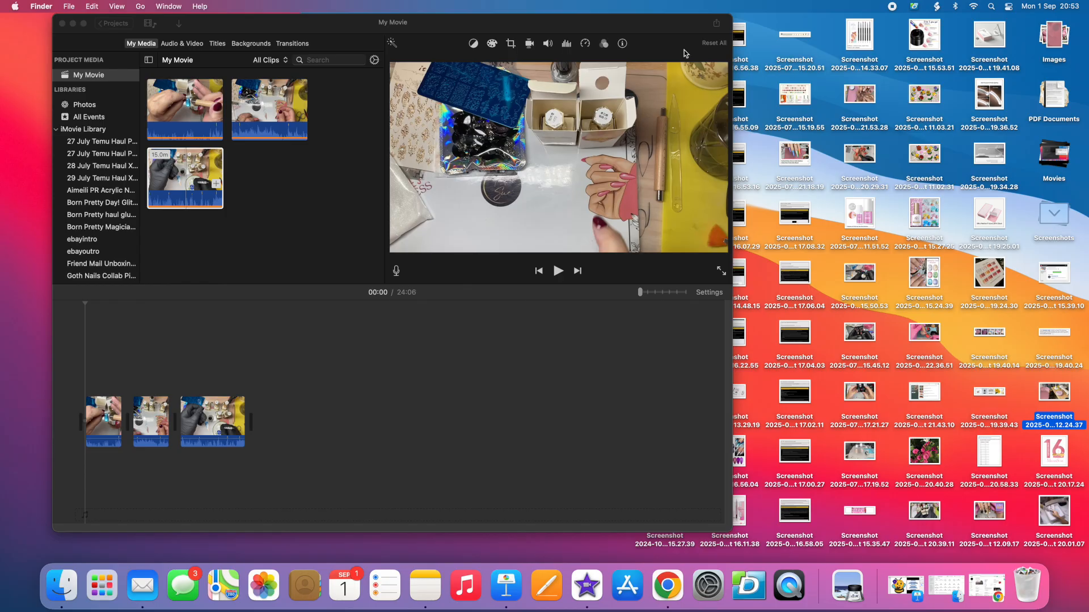
{"action": "left_click_drag", "start_coordinate": [680, 25], "coordinate": [582, 31]}
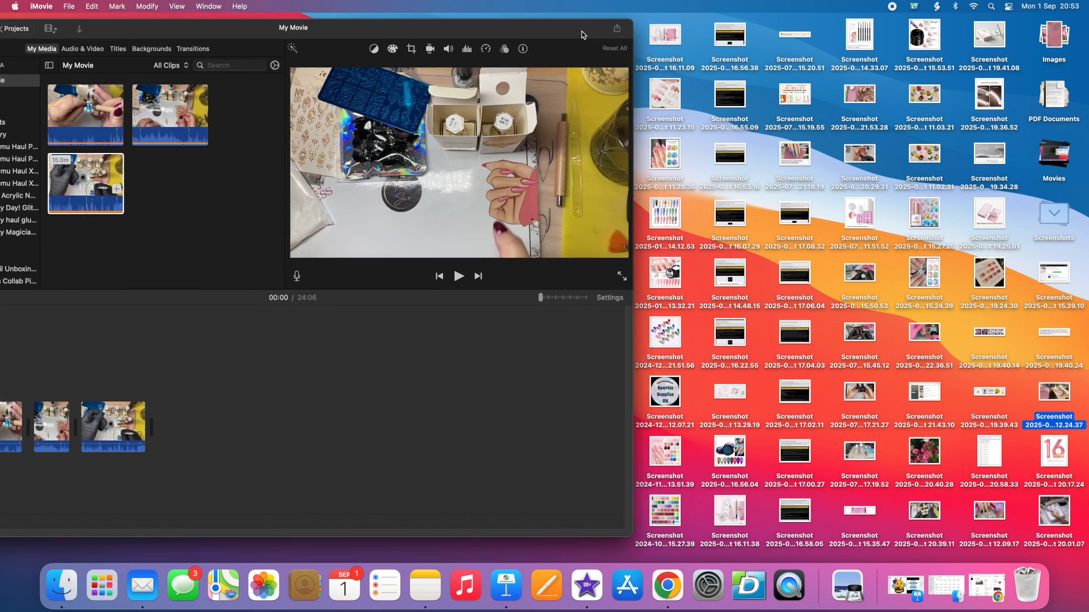
{"action": "left_click", "coordinate": [669, 221]}
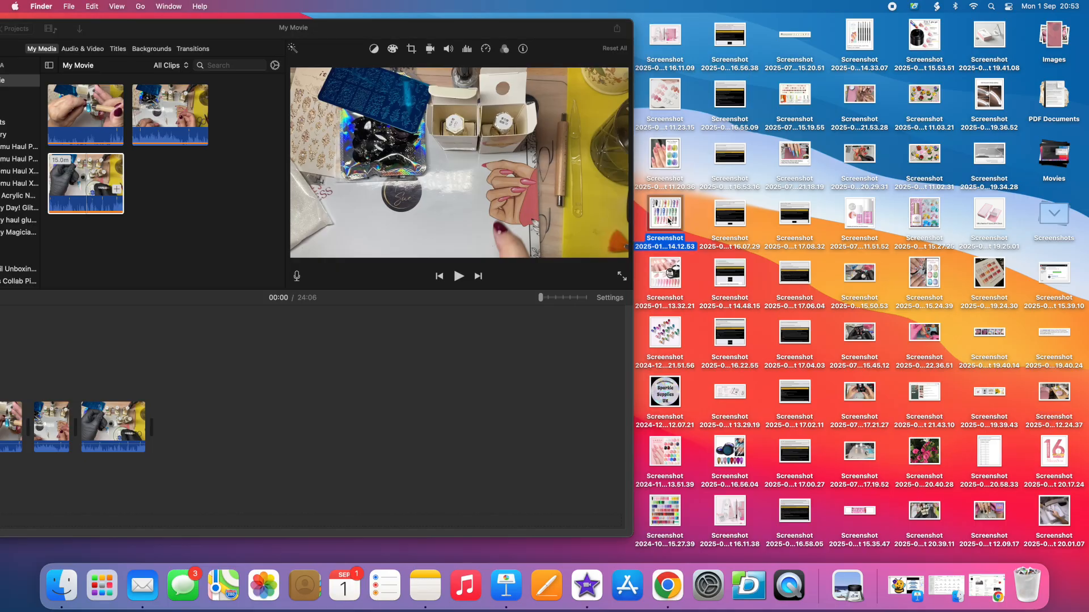
{"action": "left_click_drag", "start_coordinate": [667, 221], "coordinate": [179, 190]}
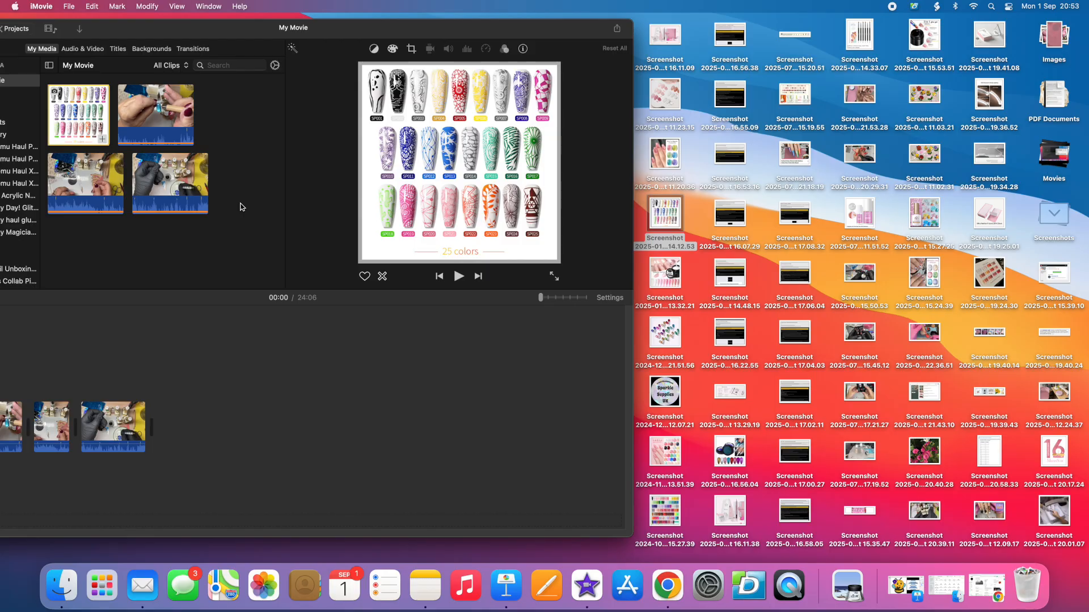
- Move the iMovie window back fully into view and collapse the desktop's Screenshots stack
{"action": "left_click_drag", "start_coordinate": [368, 27], "coordinate": [487, 28]}
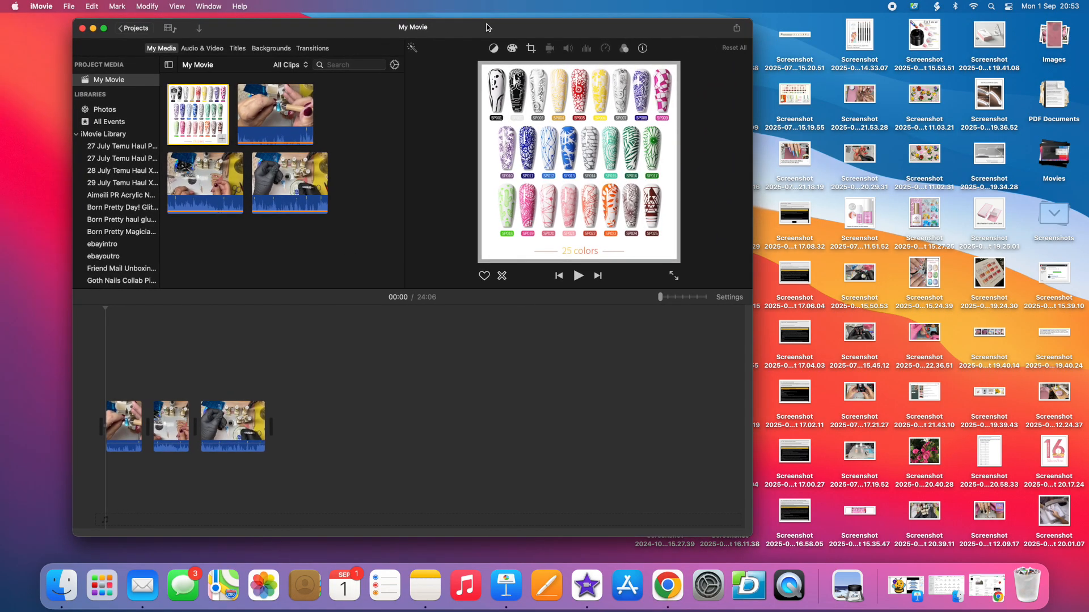
{"action": "left_click", "coordinate": [1049, 221]}
{"action": "left_click", "coordinate": [454, 29]}
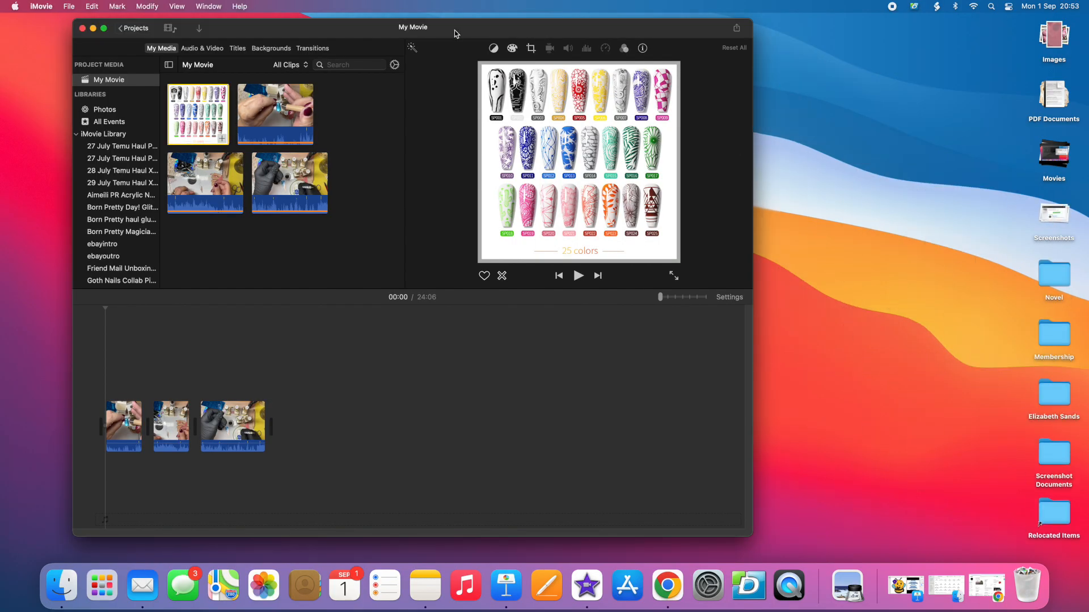
- Reposition the iMovie window nearer the middle of the desktop and play the movie from its start, pausing at 00:12
{"action": "left_click_drag", "start_coordinate": [454, 30], "coordinate": [550, 25]}
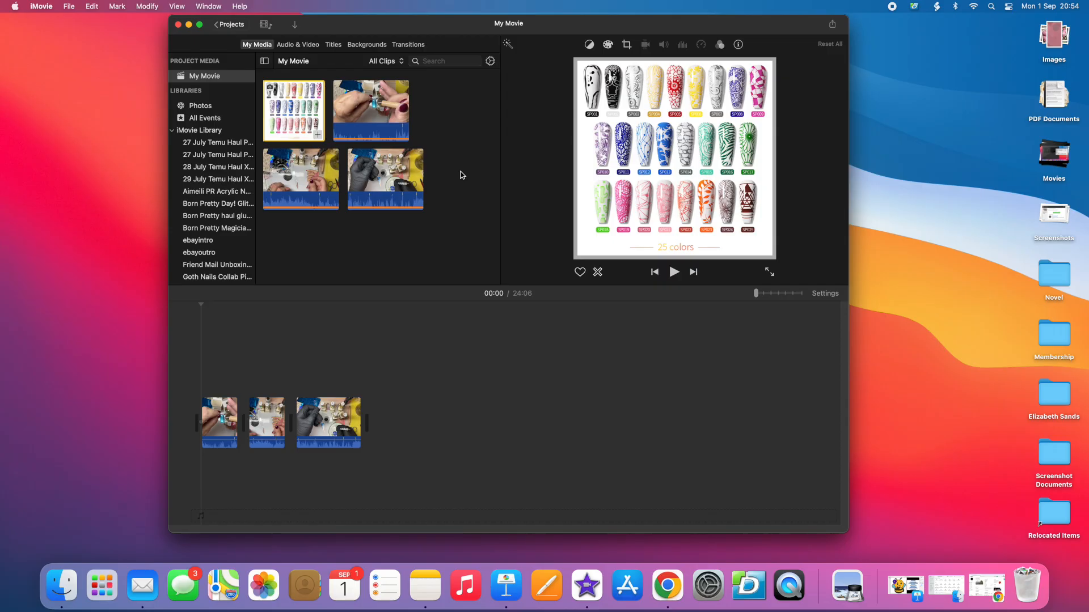
{"action": "left_click", "coordinate": [692, 430]}
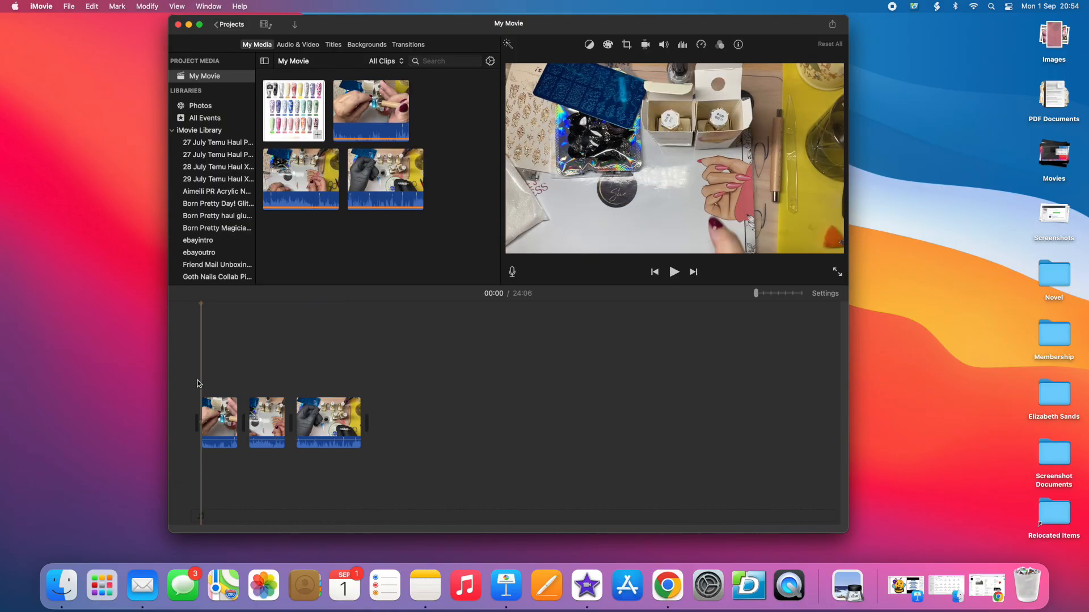
{"action": "key", "text": "space"}
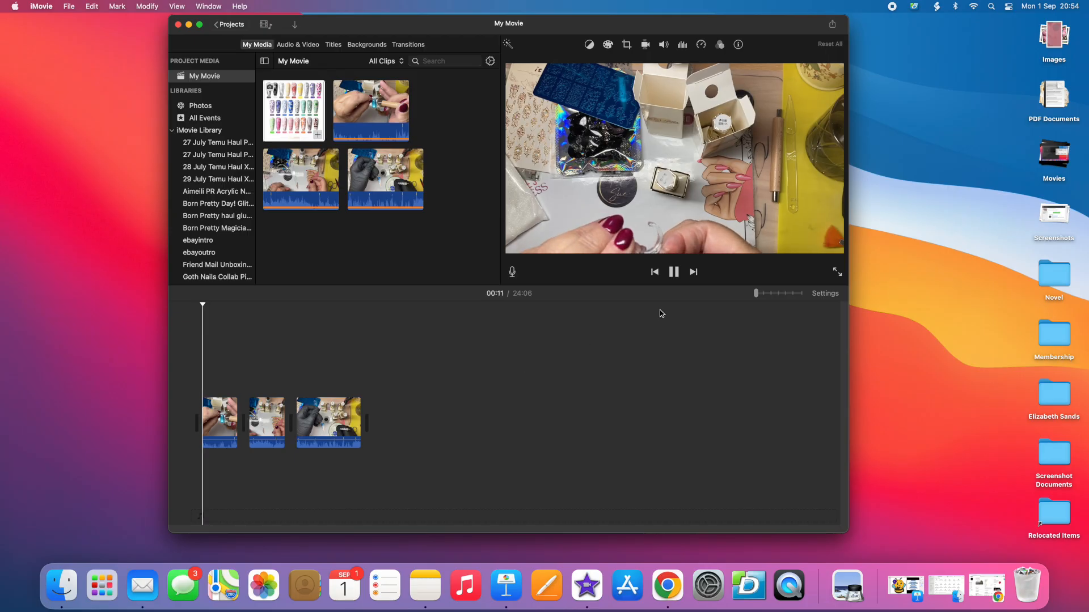
{"action": "left_click", "coordinate": [675, 276]}
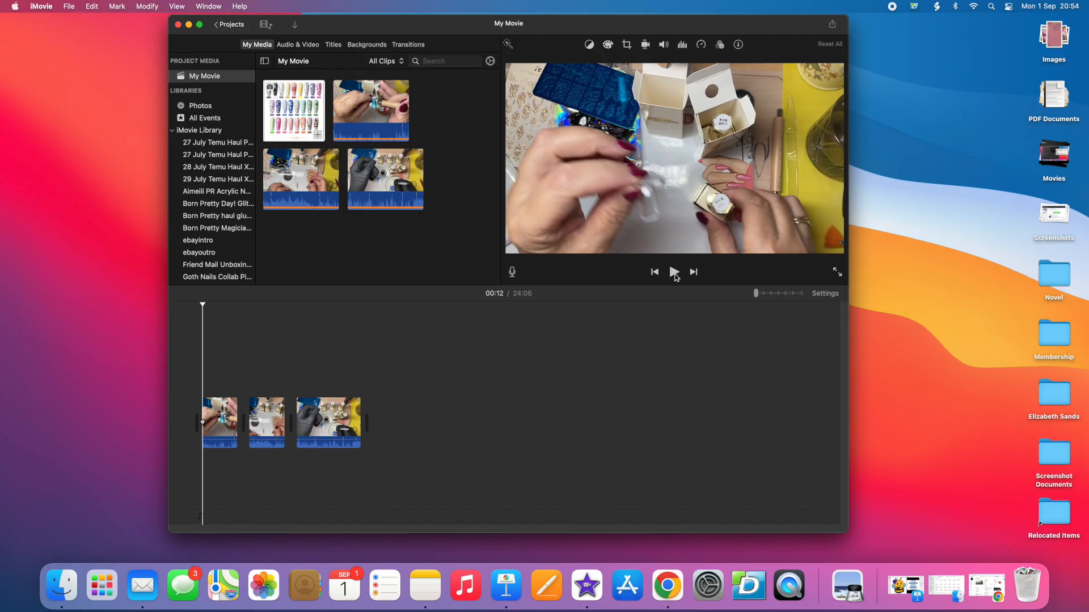
- Restore the minimised Finder window and close it
{"action": "left_click", "coordinate": [946, 590]}
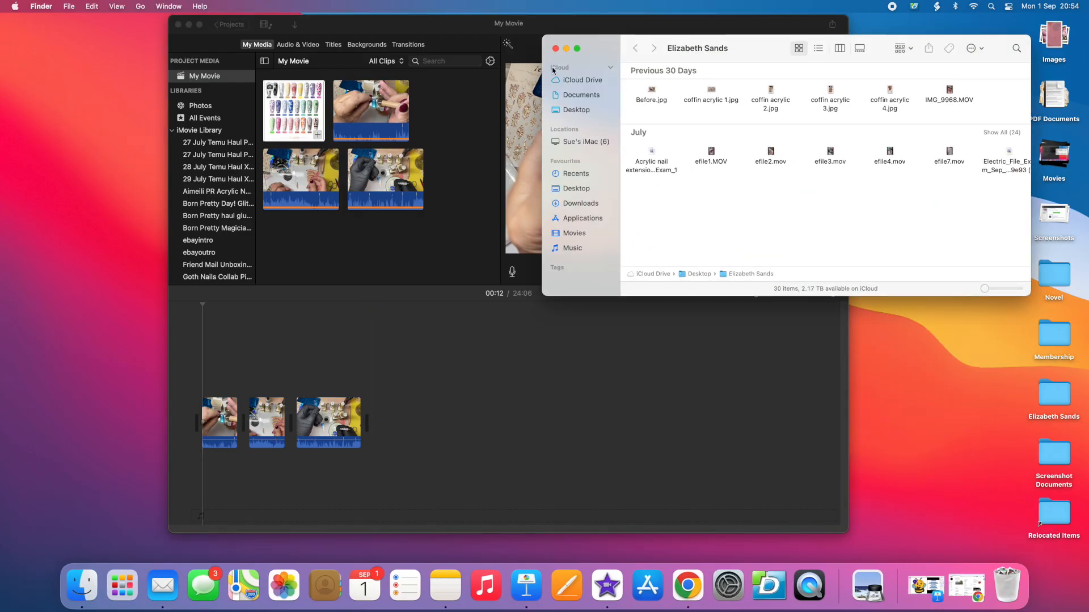
{"action": "left_click", "coordinate": [556, 49]}
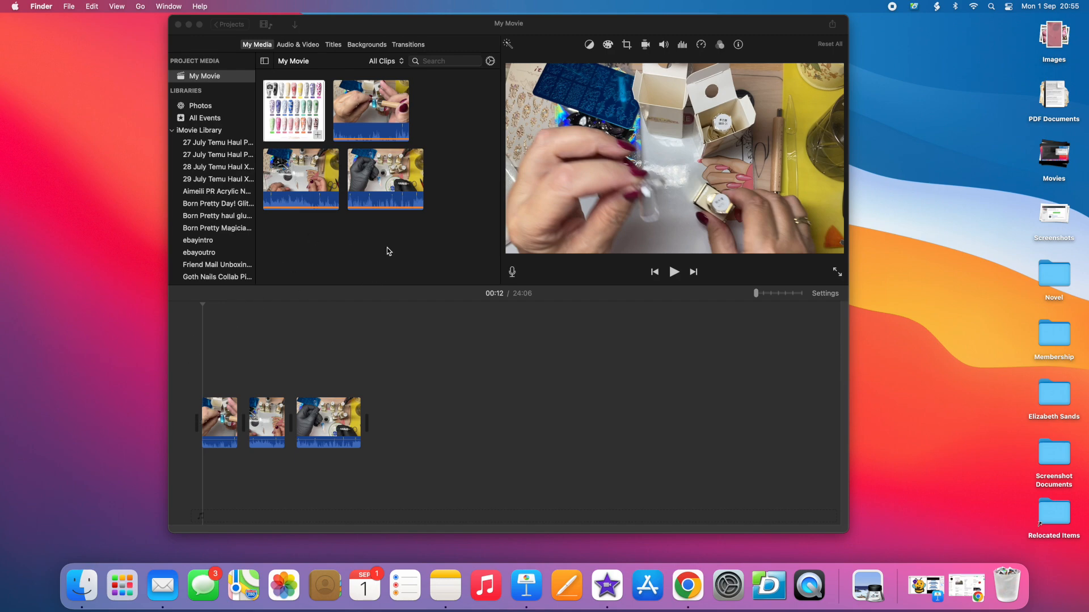
- Try to move the gloved-hand clip to an empty spot in the My Movie media
{"action": "left_click", "coordinate": [391, 188]}
{"action": "left_click_drag", "start_coordinate": [391, 188], "coordinate": [271, 255]}
{"action": "left_click", "coordinate": [356, 192]}
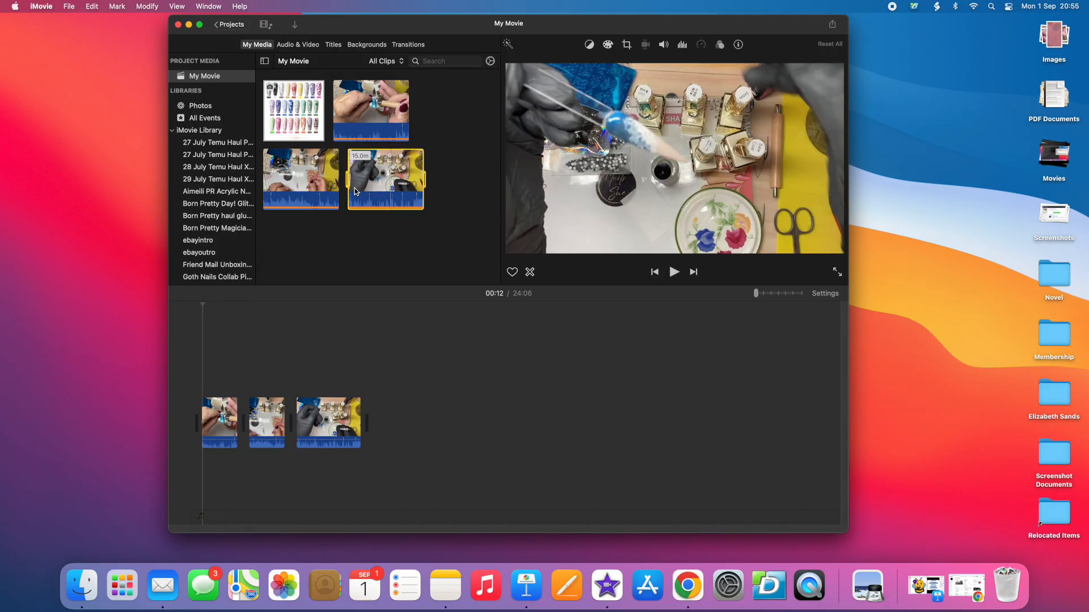
{"action": "left_click", "coordinate": [475, 255]}
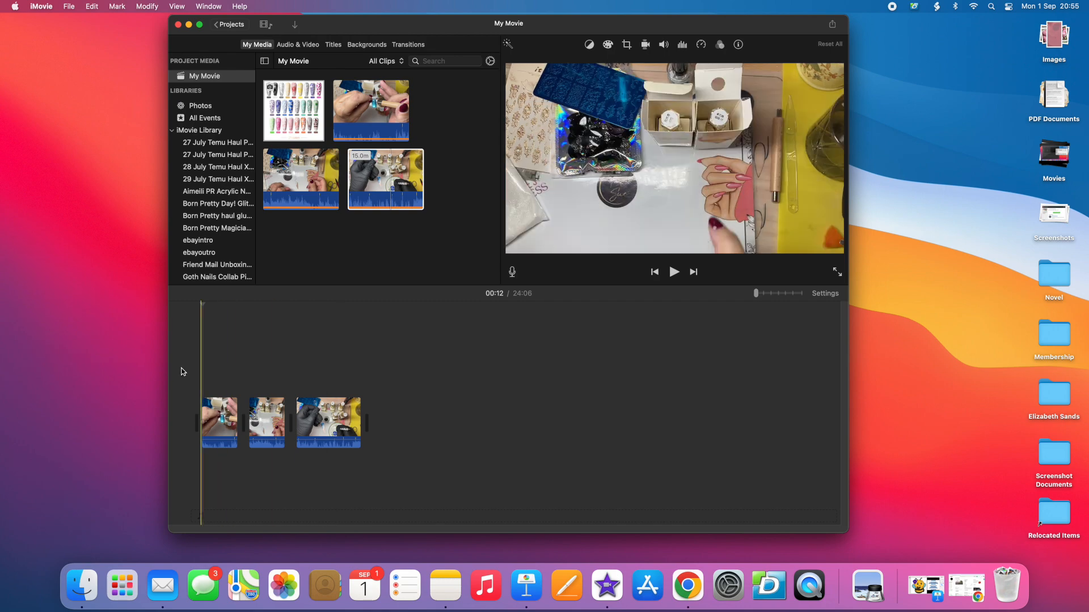
- Zoom the timeline fully in and out during playback, settling on a medium zoom that shows the first clip's individual frames
{"action": "left_click", "coordinate": [773, 294]}
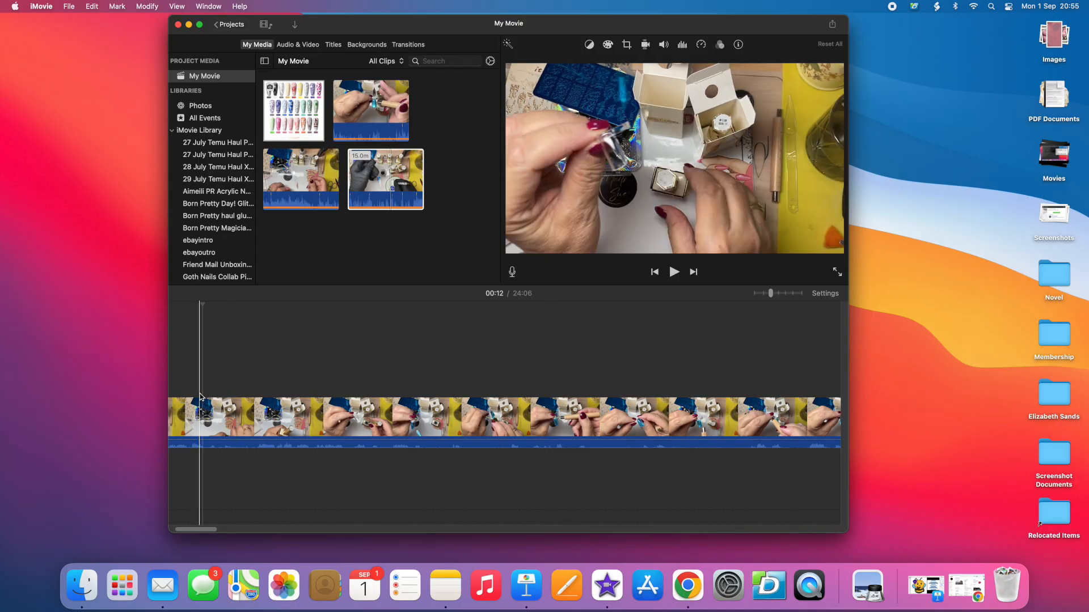
{"action": "key", "text": "space"}
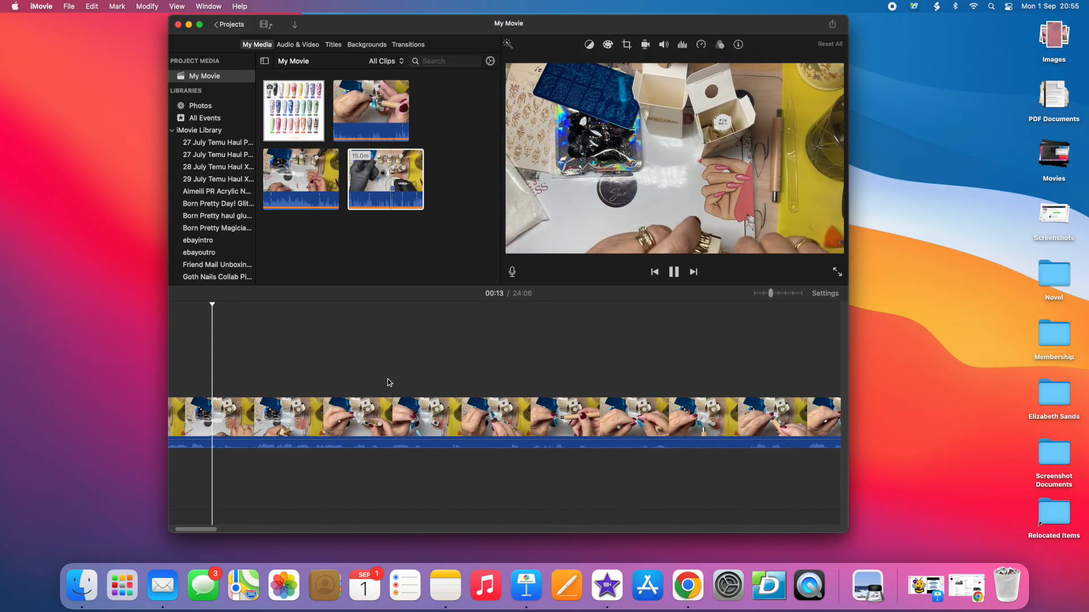
{"action": "left_click_drag", "start_coordinate": [770, 293], "coordinate": [800, 294]}
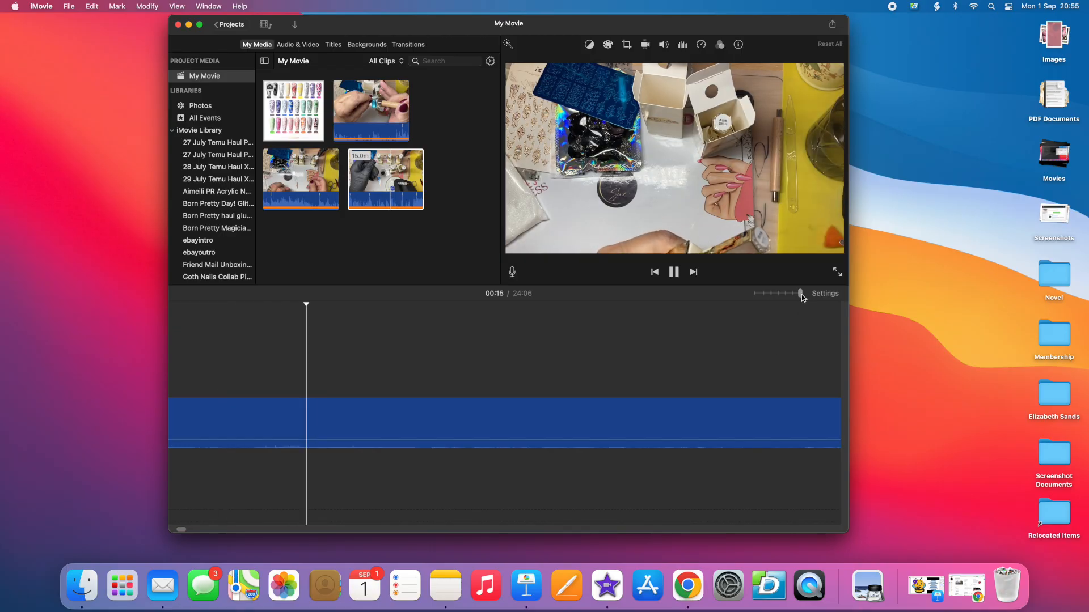
{"action": "left_click", "coordinate": [757, 294]}
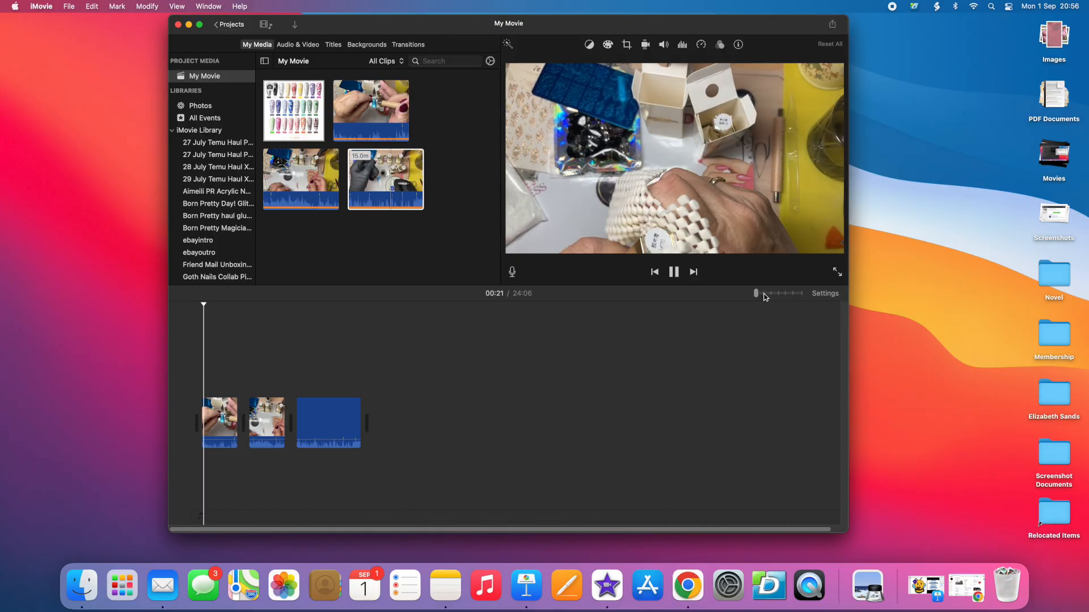
{"action": "left_click", "coordinate": [770, 293]}
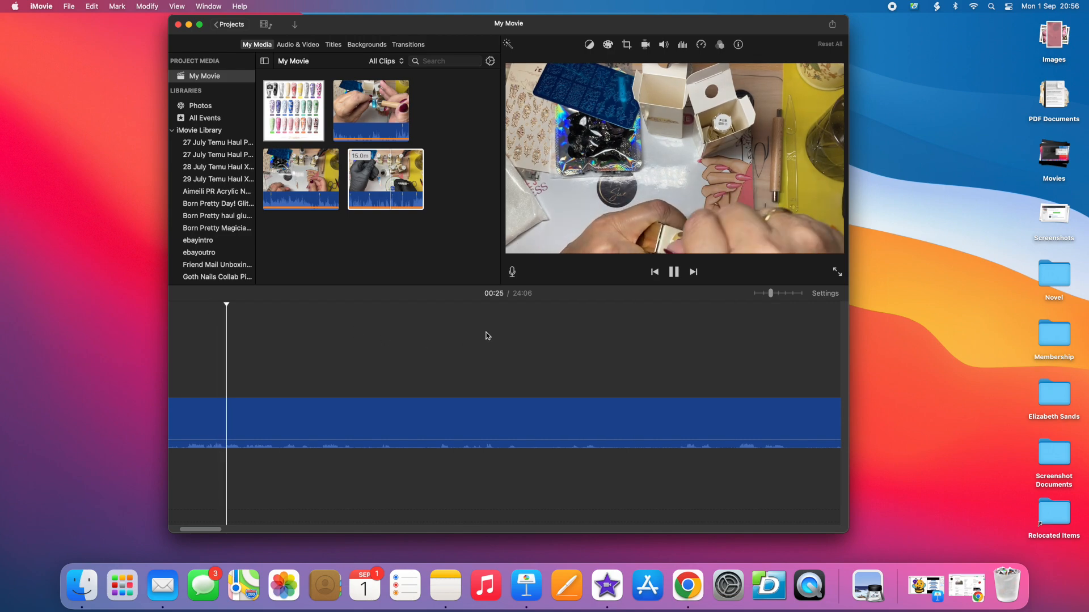
- Scrub the playhead to 00:50 and play briefly, then replay the movie from the start and pause at 00:18
{"action": "left_click", "coordinate": [265, 305]}
{"action": "left_click_drag", "start_coordinate": [266, 305], "coordinate": [402, 321]}
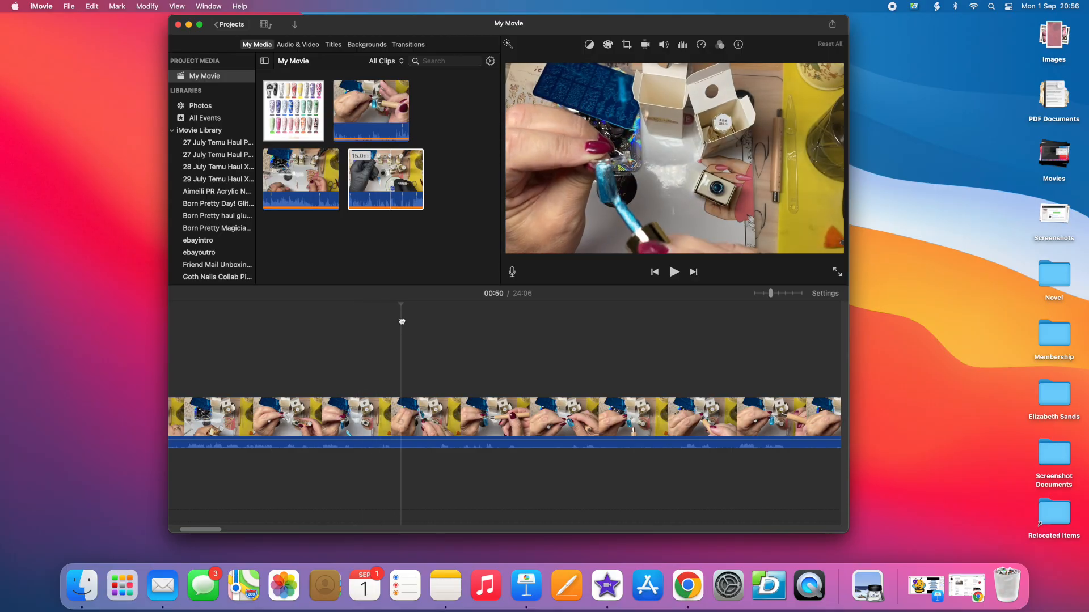
{"action": "key", "text": "space"}
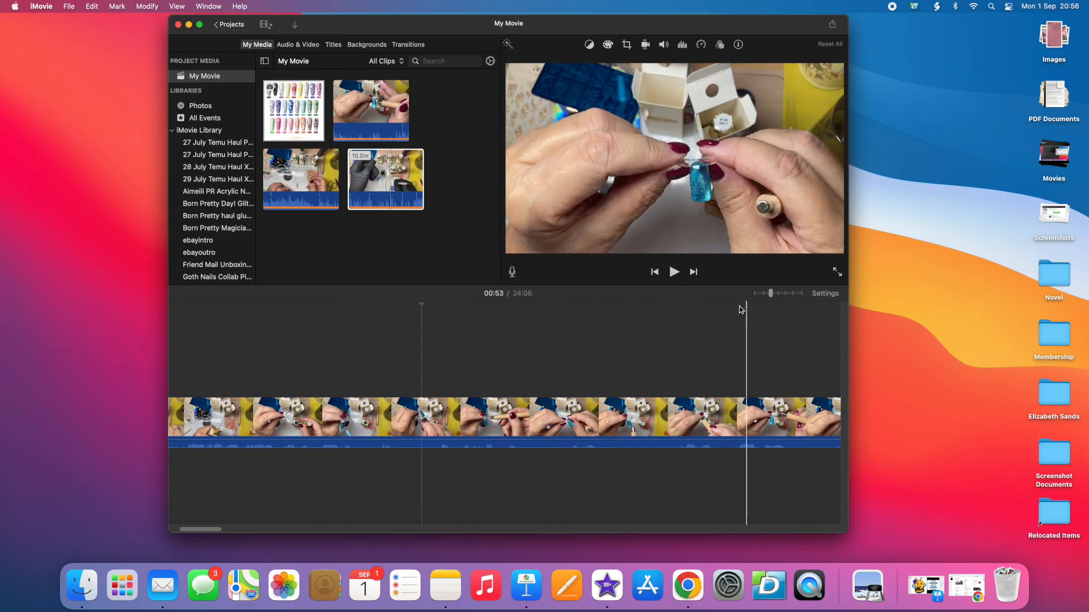
{"action": "left_click_drag", "start_coordinate": [421, 305], "coordinate": [166, 308]}
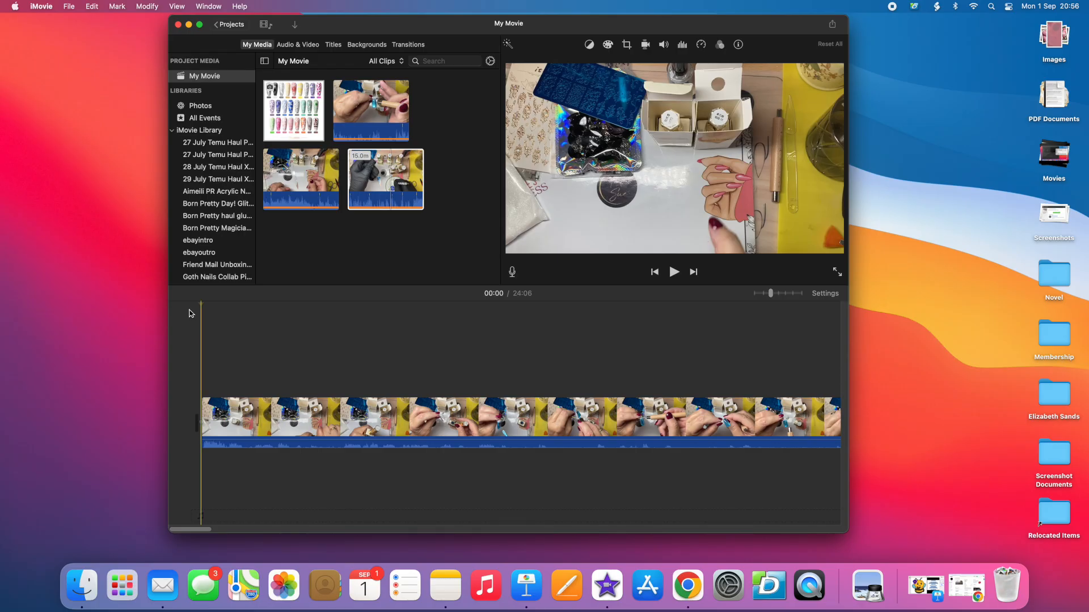
{"action": "key", "text": "space"}
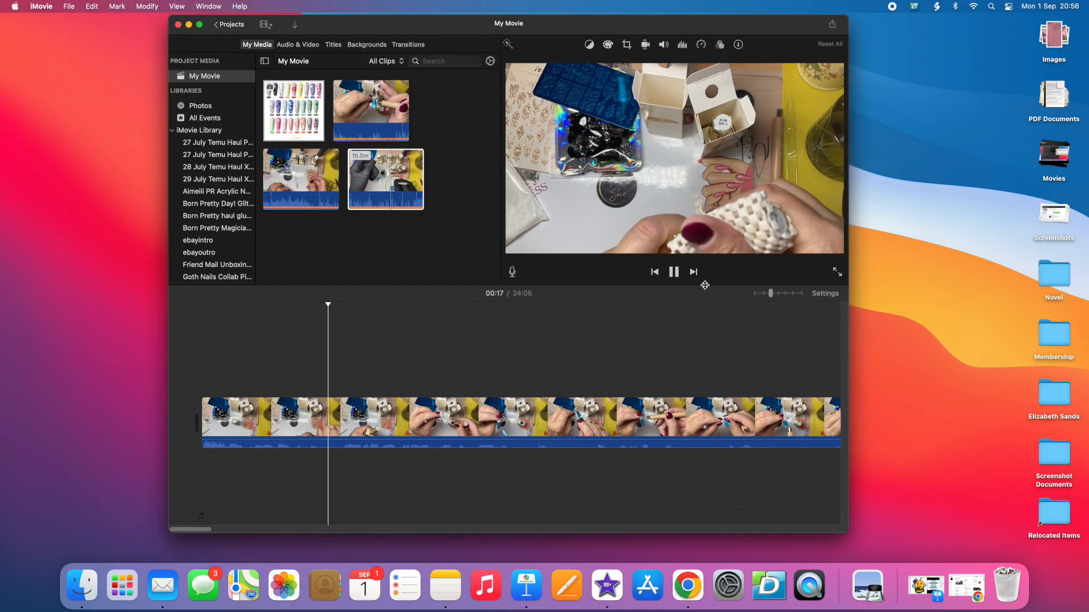
{"action": "left_click", "coordinate": [676, 273]}
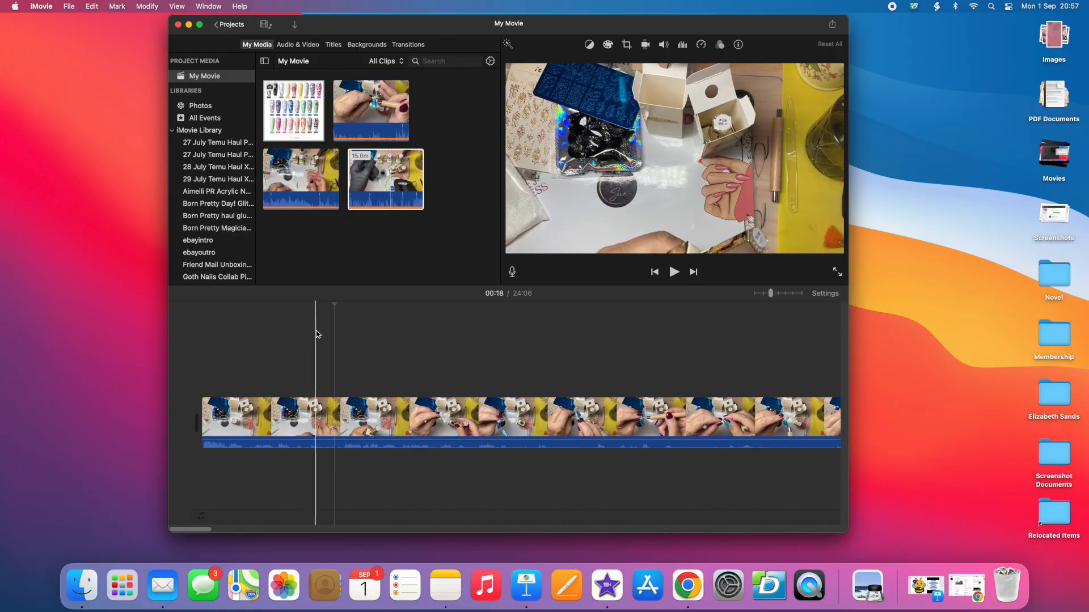
- Split the first timeline clip at 00:16 and again at about 00:19 to isolate a short segment
{"action": "left_click", "coordinate": [318, 406]}
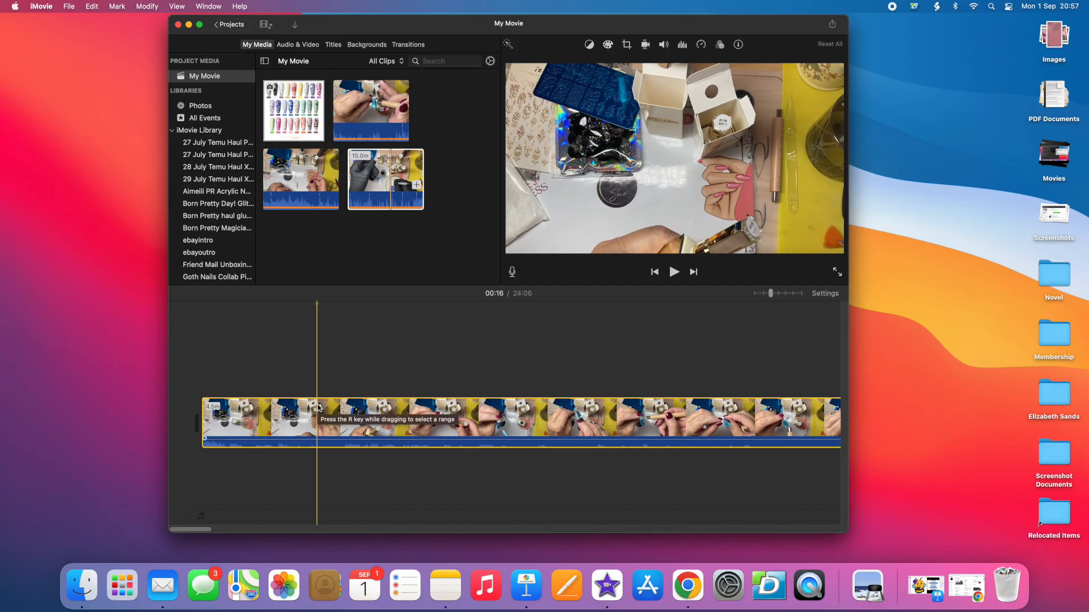
{"action": "key", "text": "super+b"}
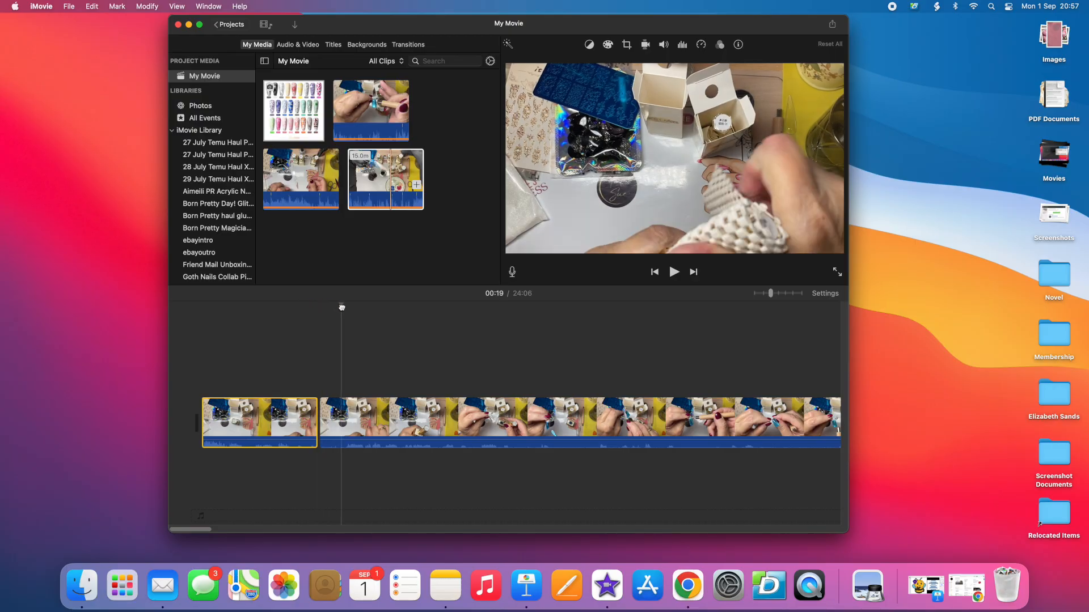
{"action": "left_click", "coordinate": [345, 440]}
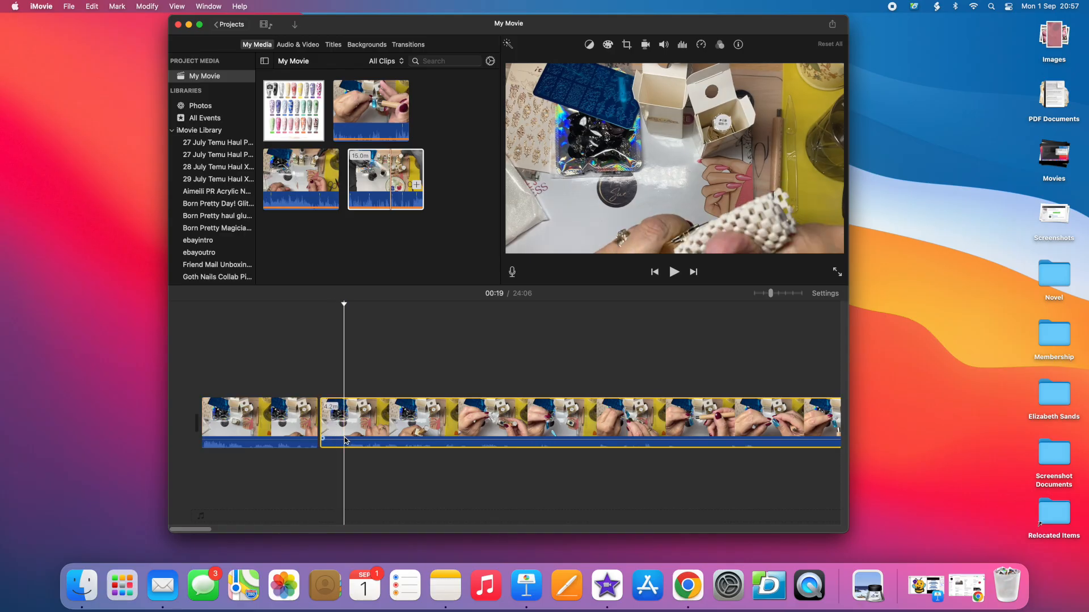
{"action": "key", "text": "super+b"}
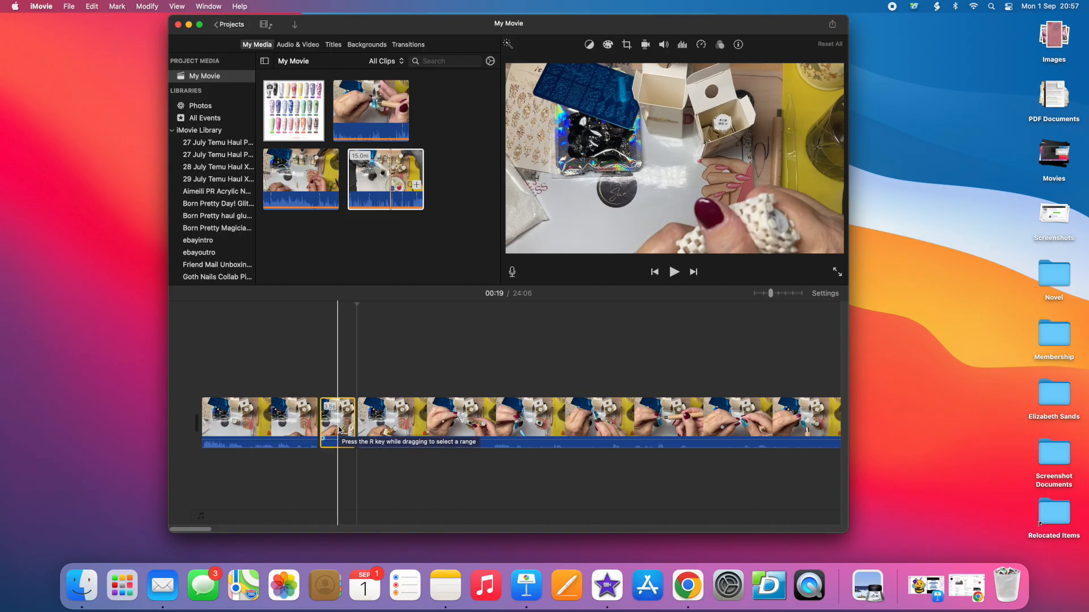
- Try moving the short split segment above the timeline and to the movie's start, and return it to its original place
{"action": "key", "text": "r"}
{"action": "left_click_drag", "start_coordinate": [338, 429], "coordinate": [339, 428]}
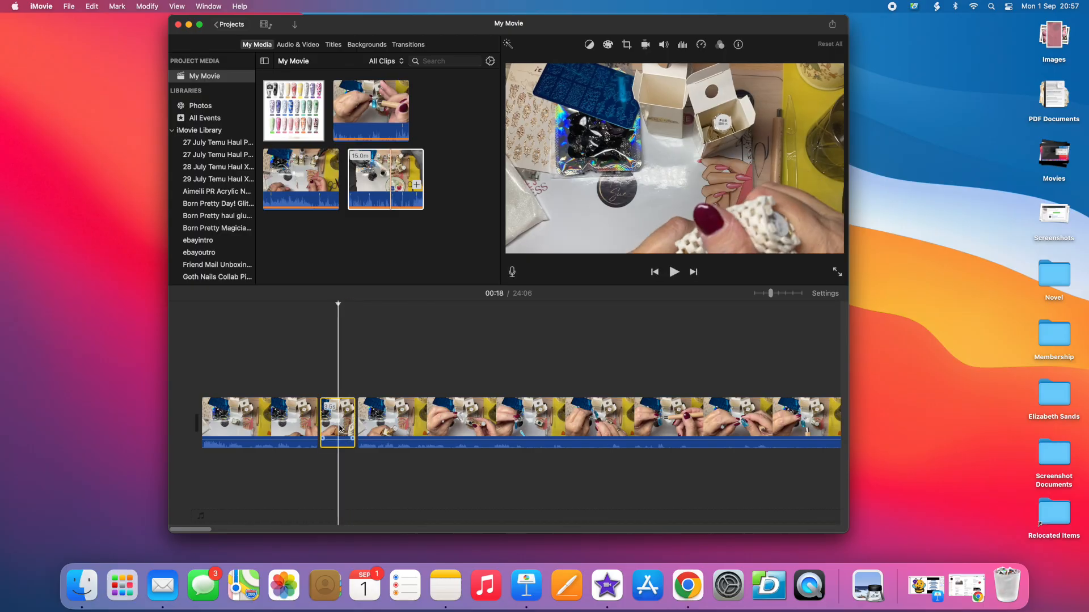
{"action": "left_click", "coordinate": [338, 407]}
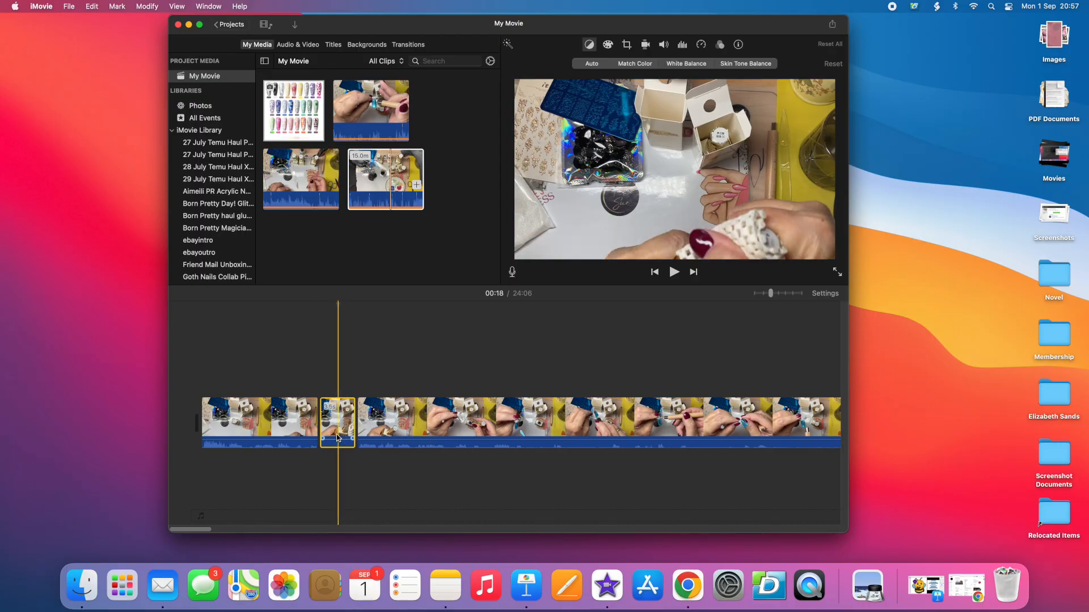
{"action": "left_click_drag", "start_coordinate": [338, 436], "coordinate": [341, 366]}
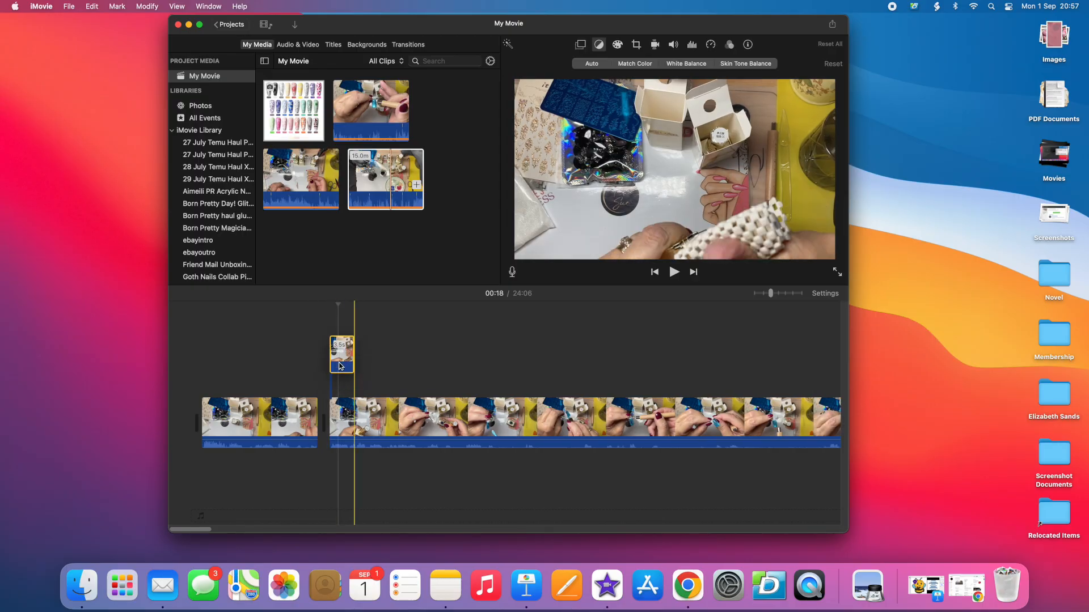
{"action": "left_click_drag", "start_coordinate": [341, 366], "coordinate": [182, 381]}
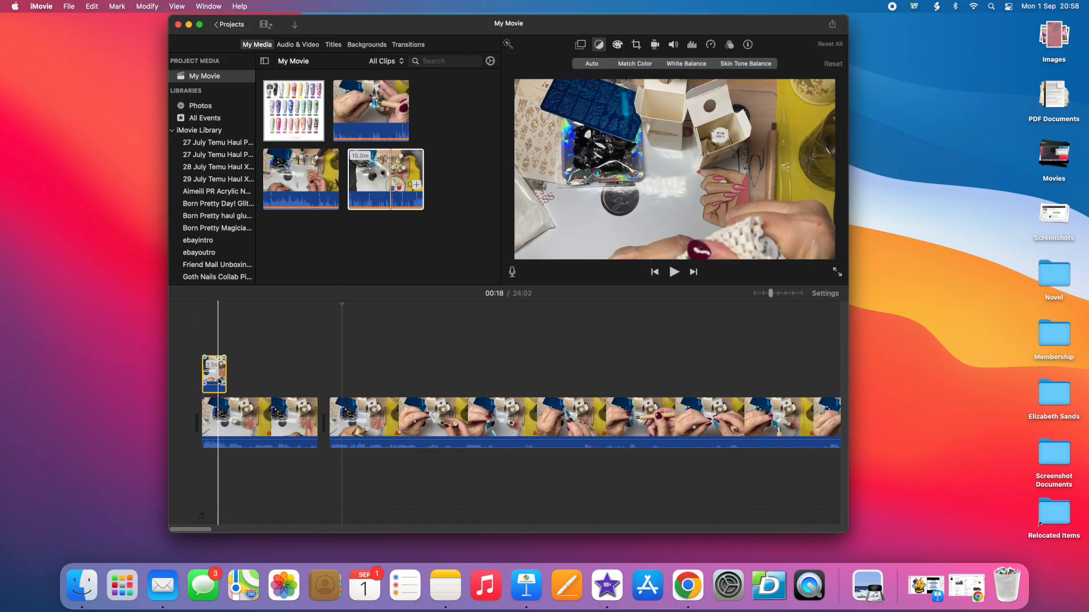
{"action": "left_click_drag", "start_coordinate": [214, 374], "coordinate": [197, 430]}
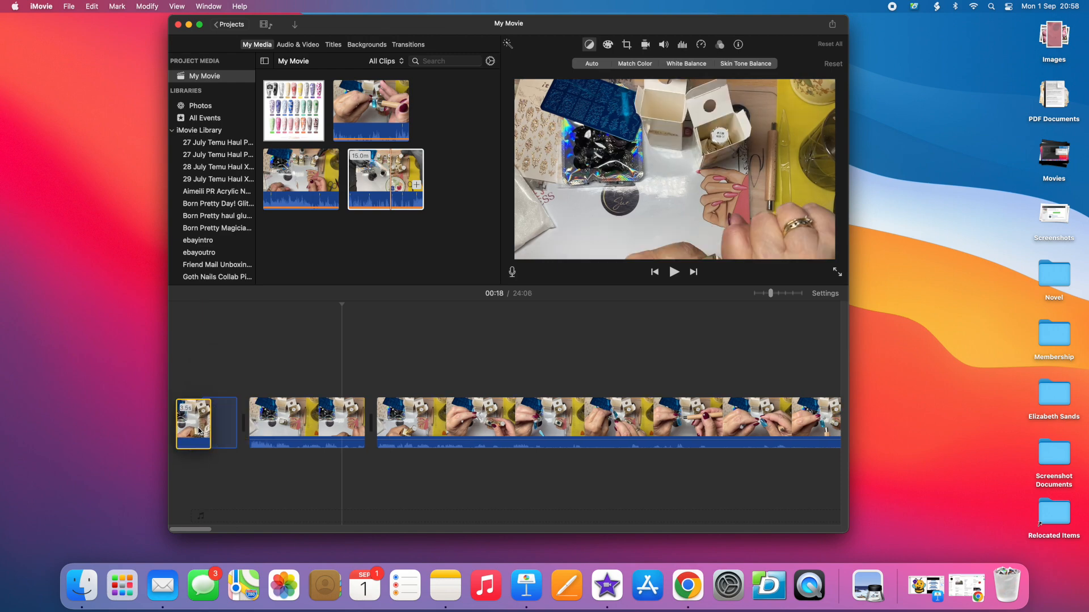
{"action": "left_click_drag", "start_coordinate": [218, 423], "coordinate": [341, 429]}
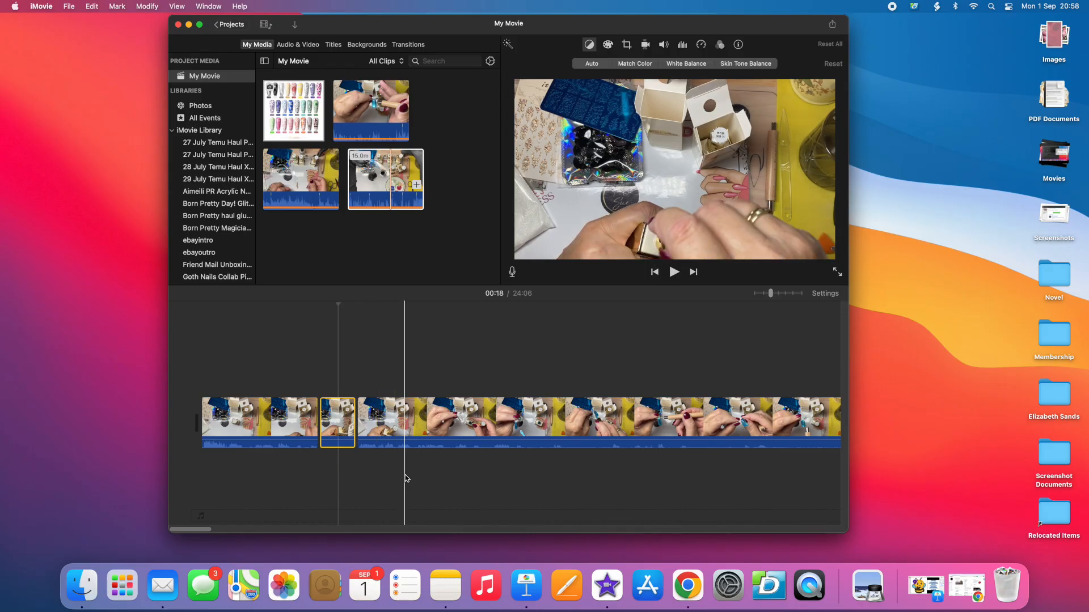
- Delete the short split segment and play the movie just after the cut, pausing at 00:21
{"action": "key", "text": "Delete"}
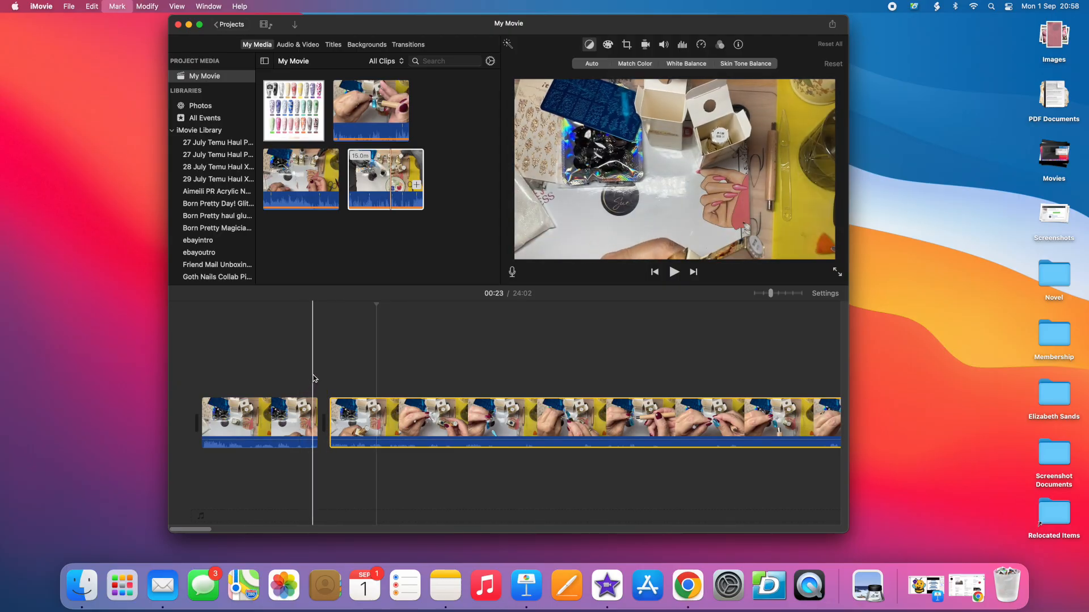
{"action": "key", "text": "space"}
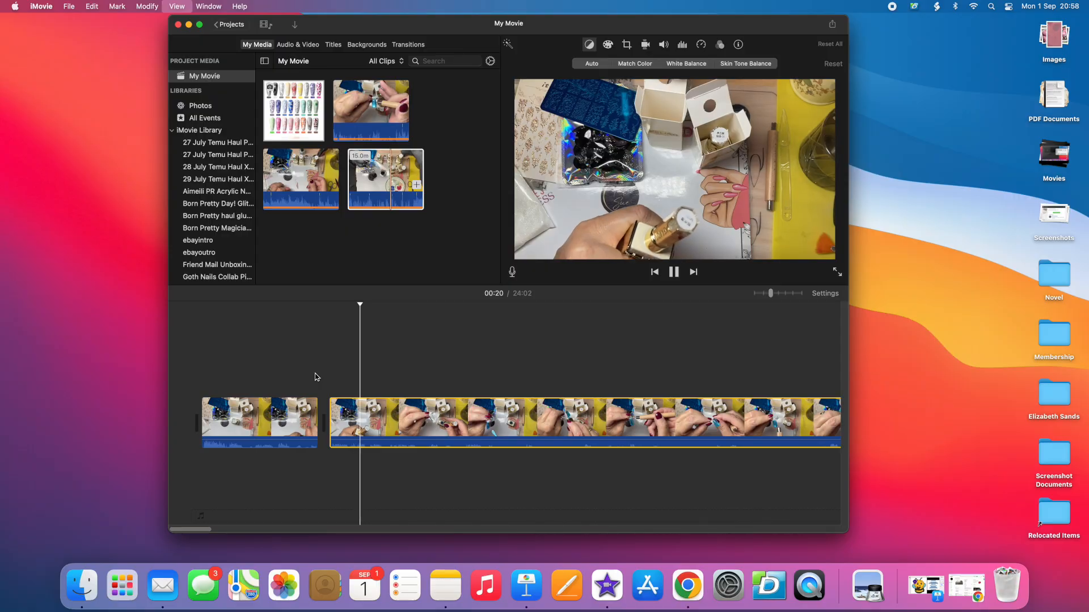
{"action": "key", "text": "space"}
{"action": "key", "text": "space"}
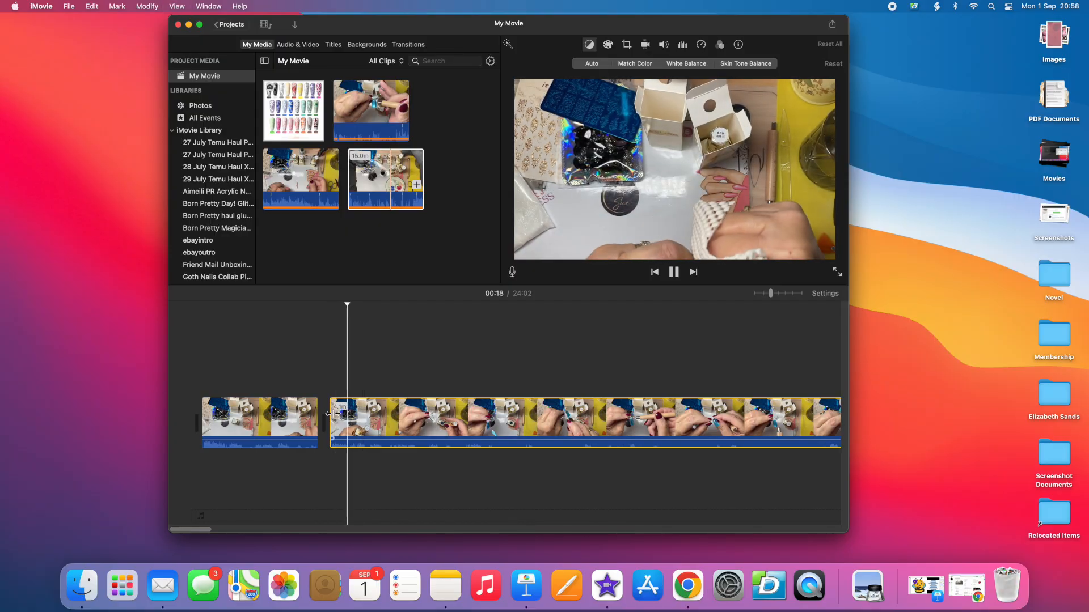
{"action": "left_click", "coordinate": [674, 273]}
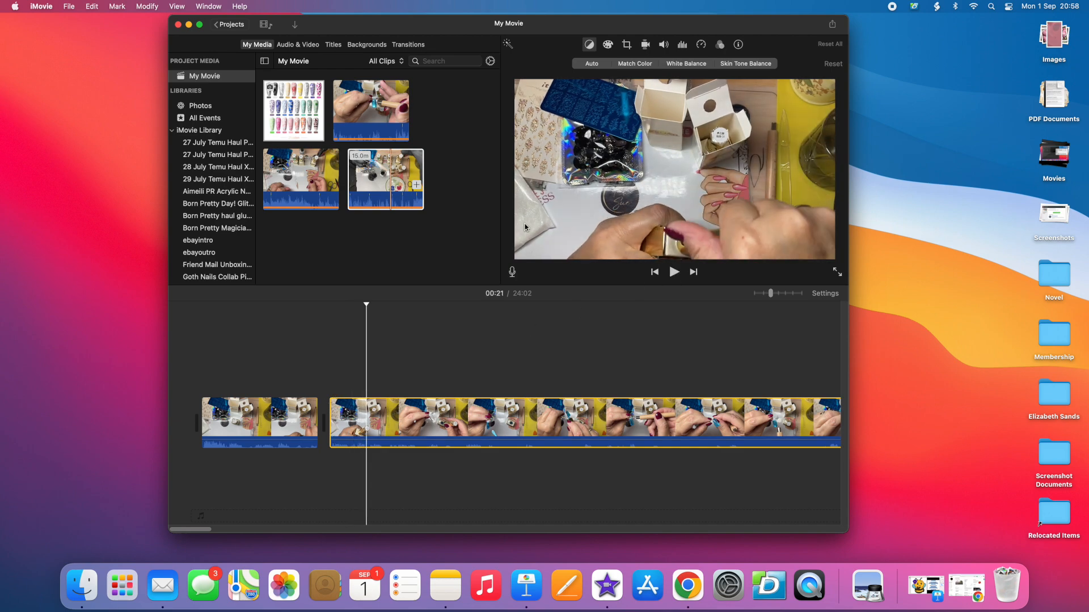
- Add a Cross Dissolve transition between the first two timeline clips, where the segment was cut out
{"action": "left_click", "coordinate": [409, 46]}
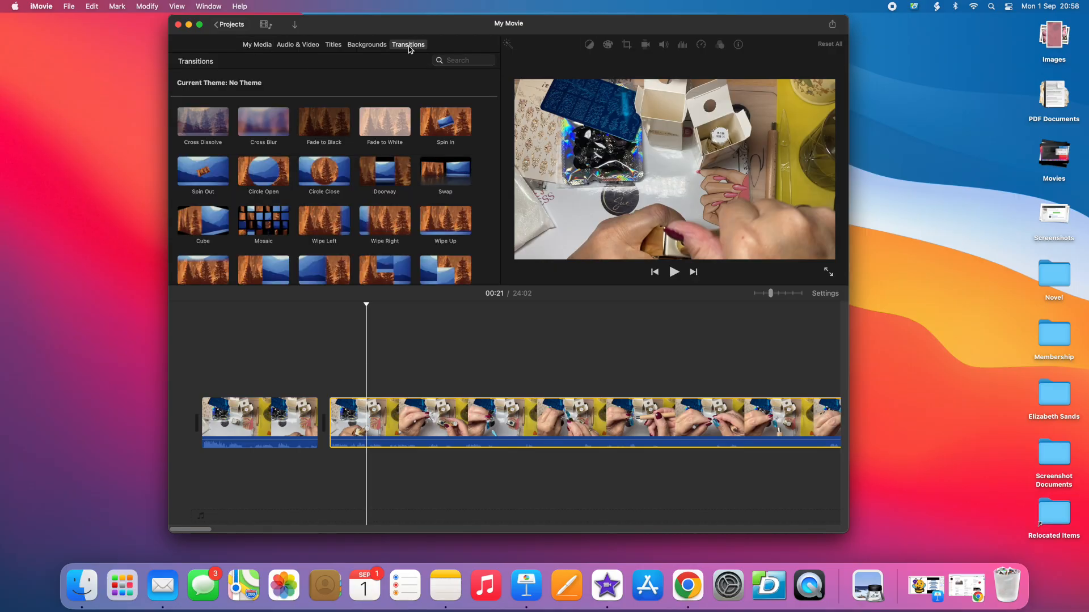
{"action": "left_click", "coordinate": [196, 130]}
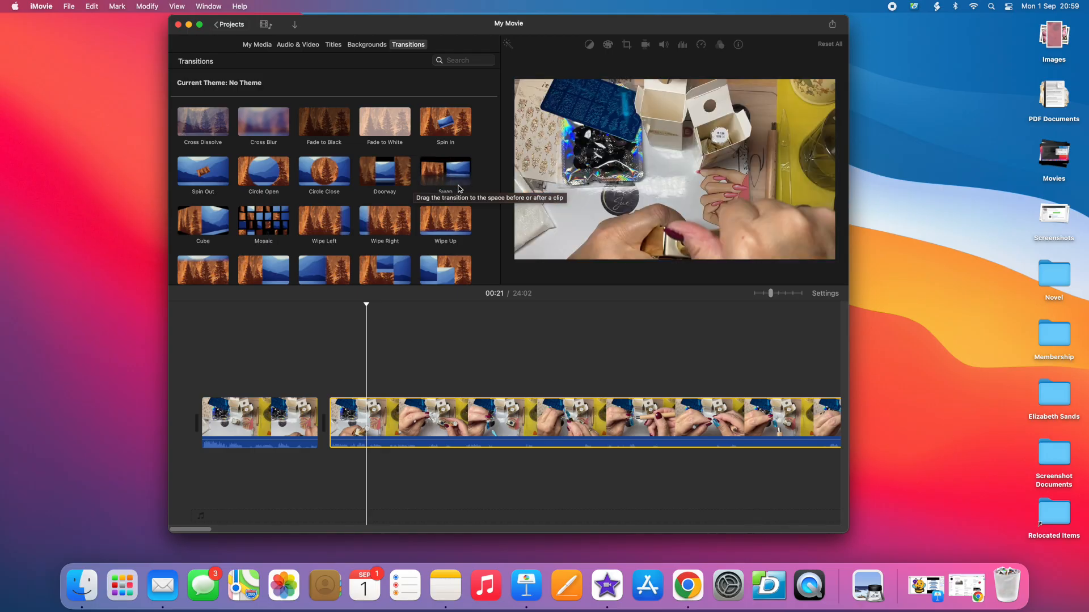
{"action": "left_click_drag", "start_coordinate": [215, 131], "coordinate": [322, 428]}
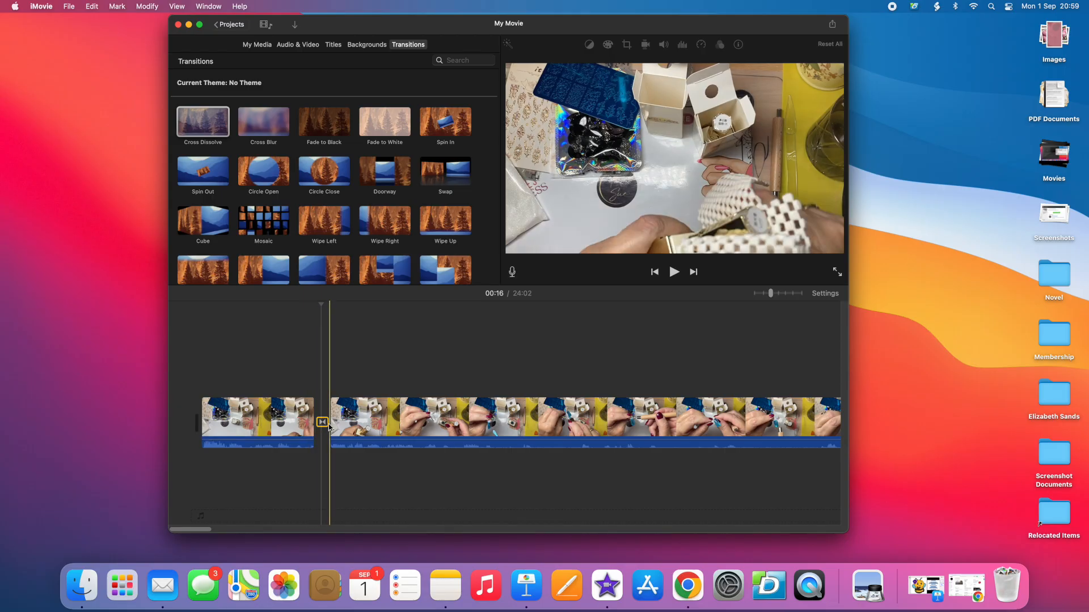
- Play across the Cross Dissolve between the first two clips, and try a Swap transition in its place, playing across the cut again
{"action": "left_click", "coordinate": [303, 378]}
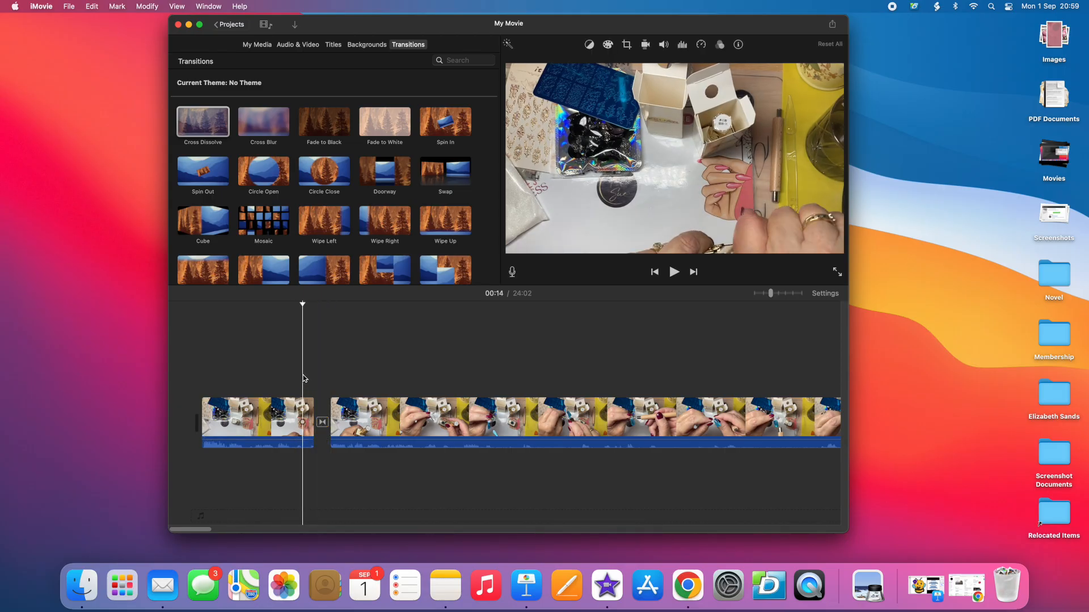
{"action": "key", "text": "space"}
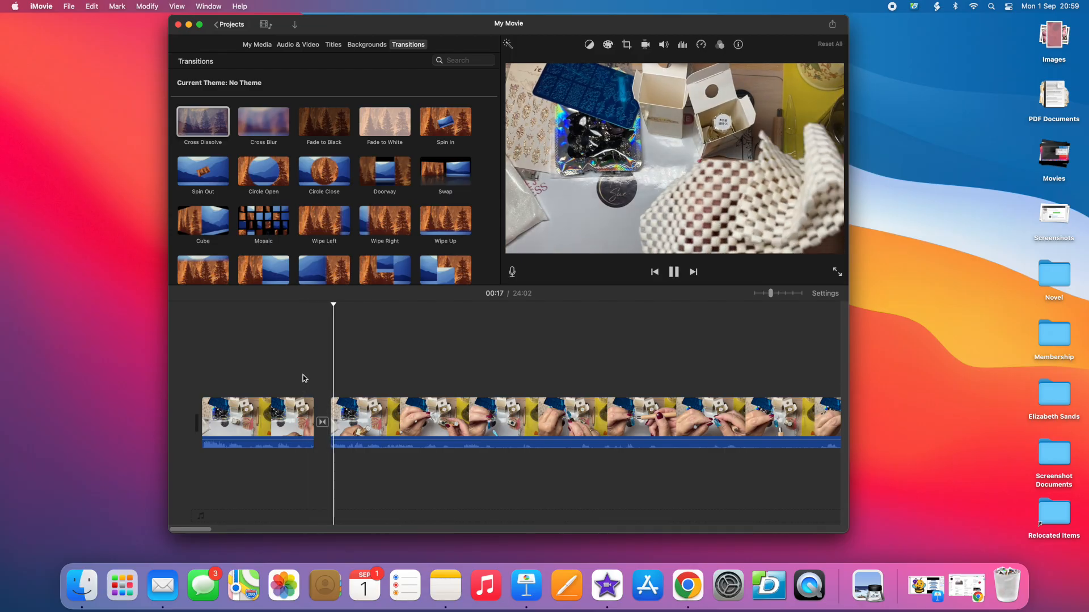
{"action": "left_click", "coordinate": [322, 423]}
{"action": "key", "text": "Delete"}
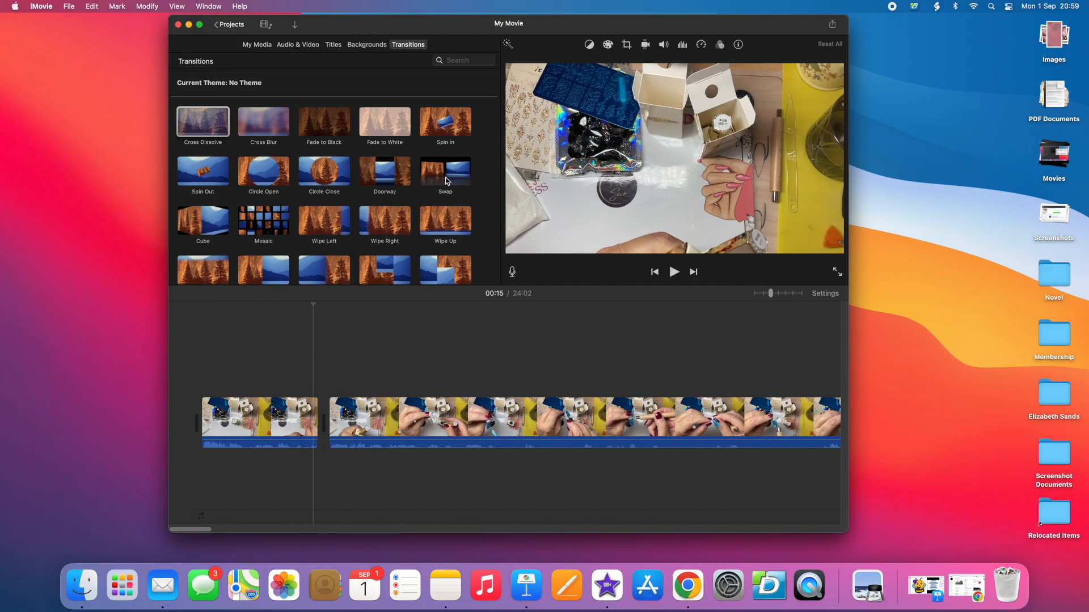
{"action": "left_click_drag", "start_coordinate": [446, 180], "coordinate": [318, 428]}
{"action": "left_click", "coordinate": [306, 422]}
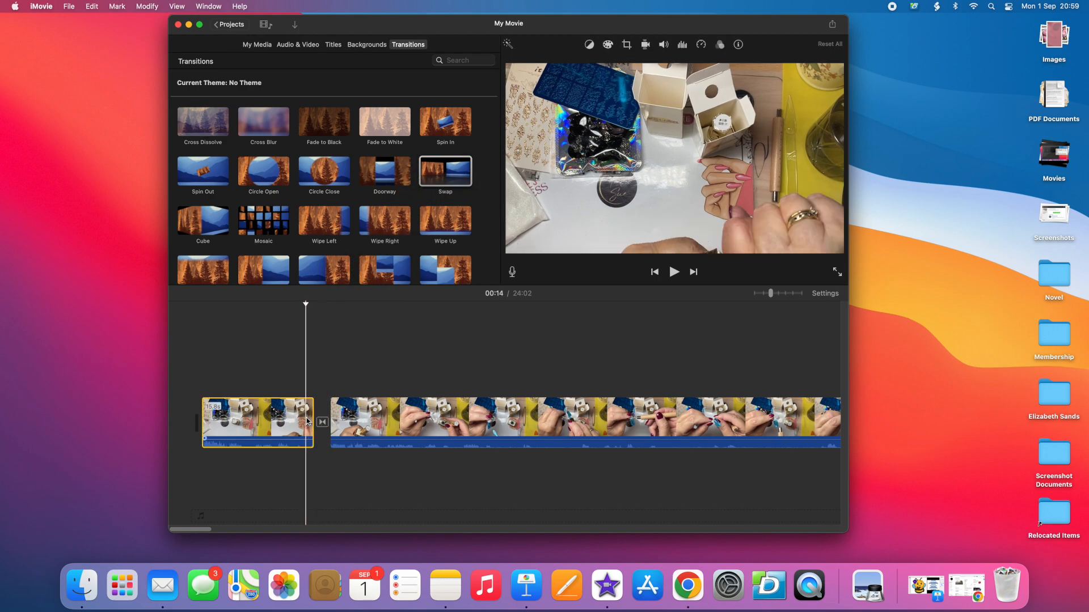
{"action": "key", "text": "space"}
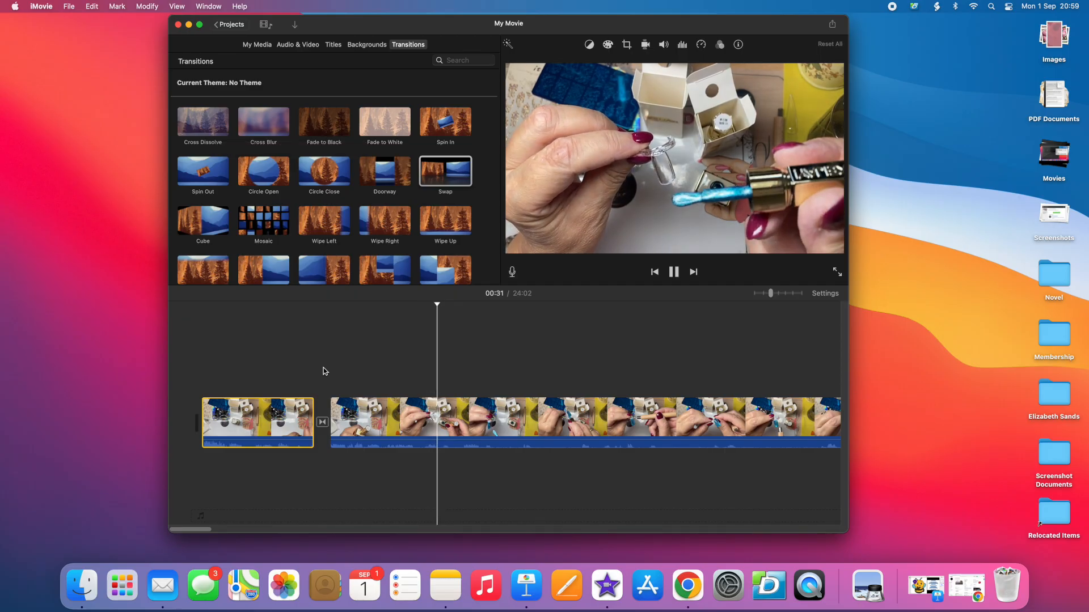
- Replace the Swap transition between the first two clips with Cross Dissolve and play across it, pausing at 00:20
{"action": "left_click", "coordinate": [322, 423]}
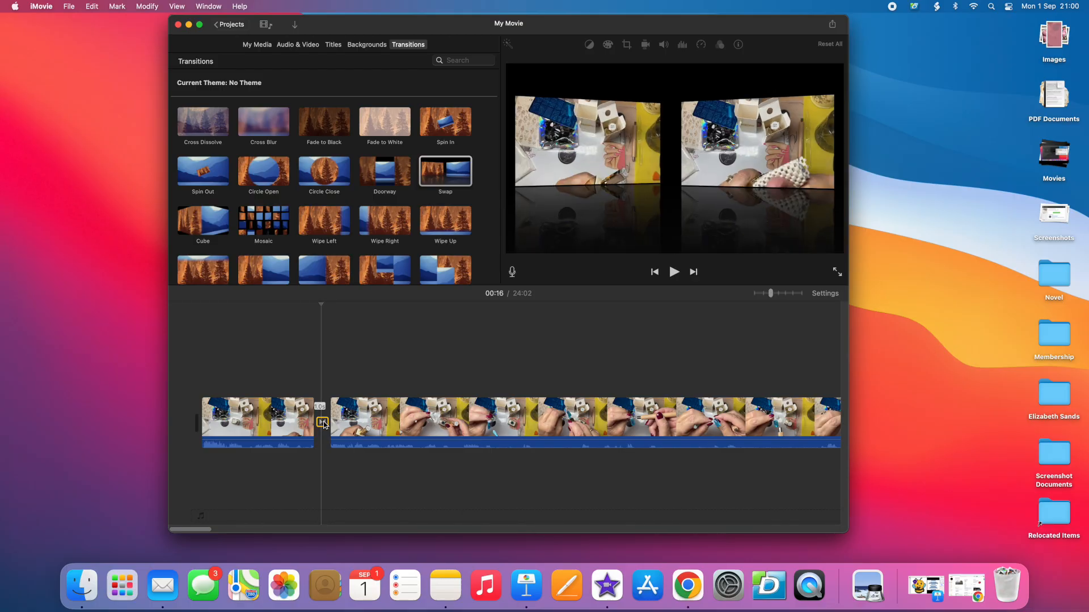
{"action": "key", "text": "Delete"}
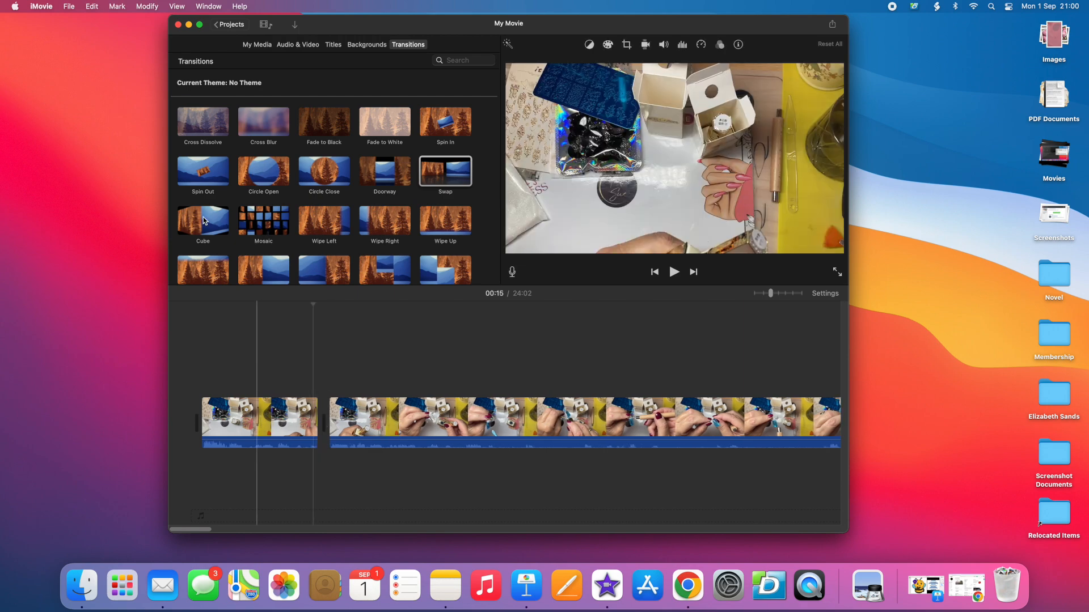
{"action": "left_click_drag", "start_coordinate": [205, 122], "coordinate": [316, 348]}
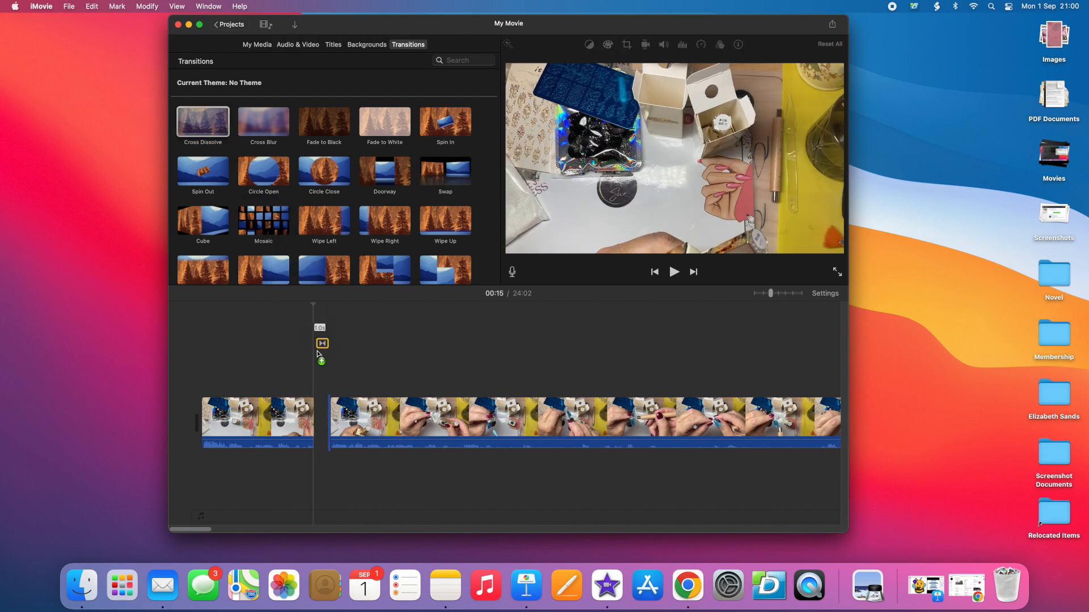
{"action": "left_click_drag", "start_coordinate": [318, 415], "coordinate": [319, 418]}
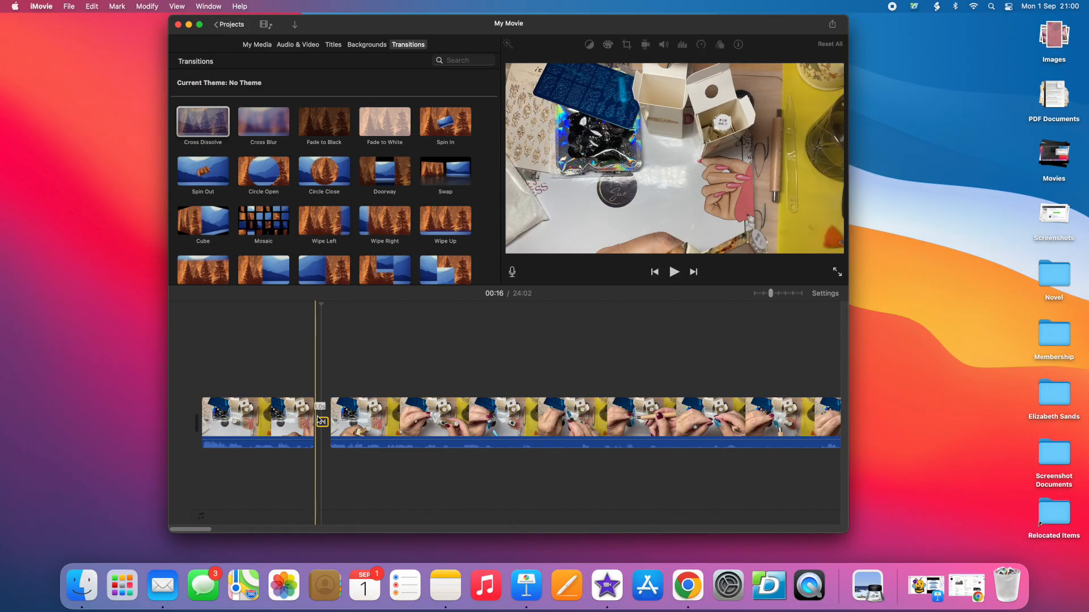
{"action": "key", "text": "space"}
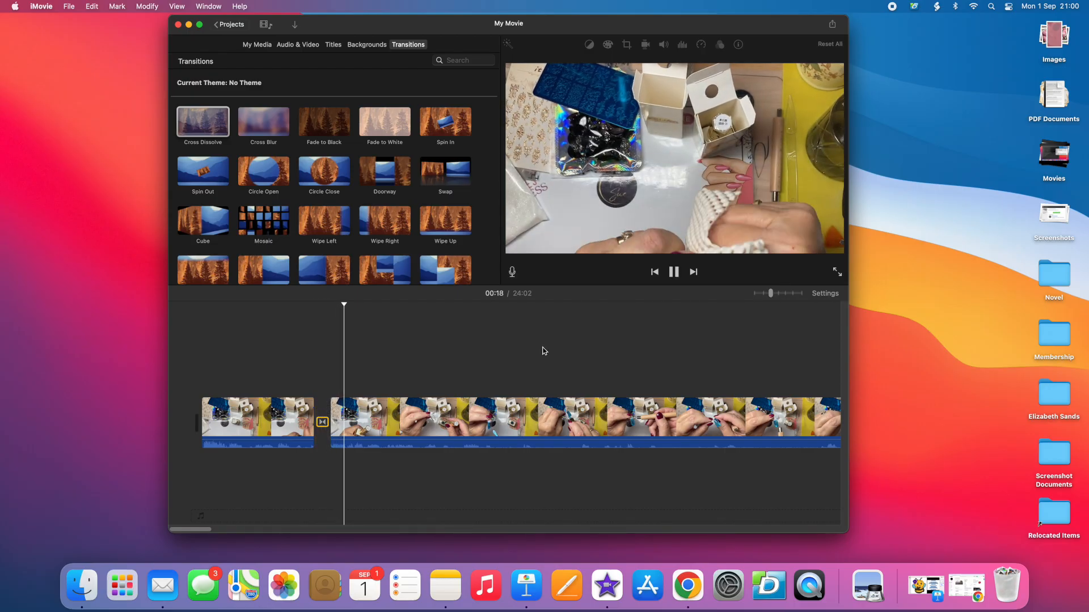
{"action": "left_click", "coordinate": [675, 272]}
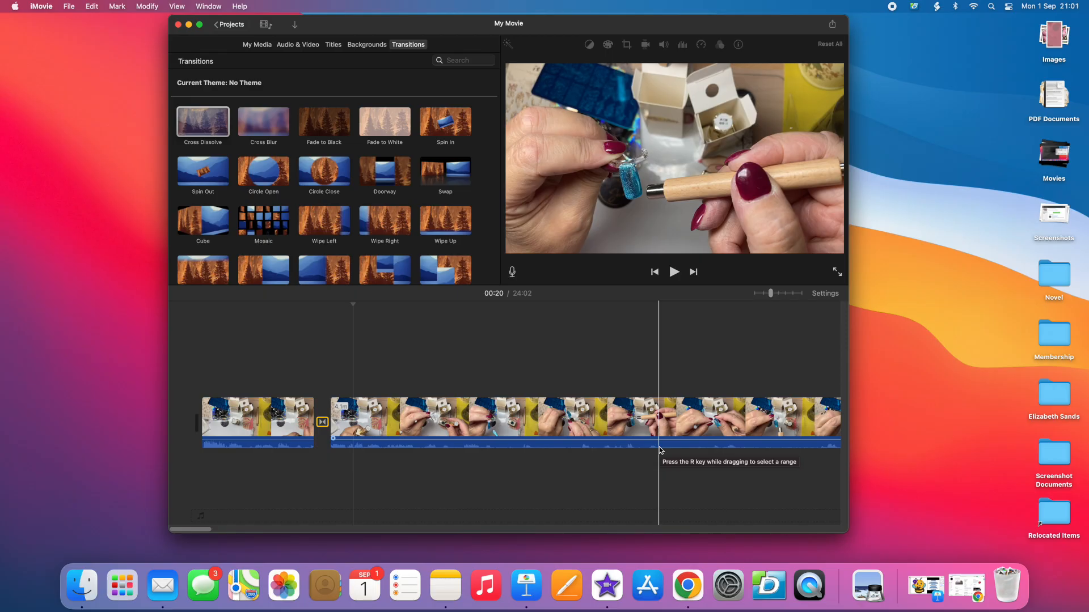
- Split the second timeline clip at 01:03 and 01:10 to isolate a short segment, and play through the isolated part
{"action": "left_click", "coordinate": [660, 429]}
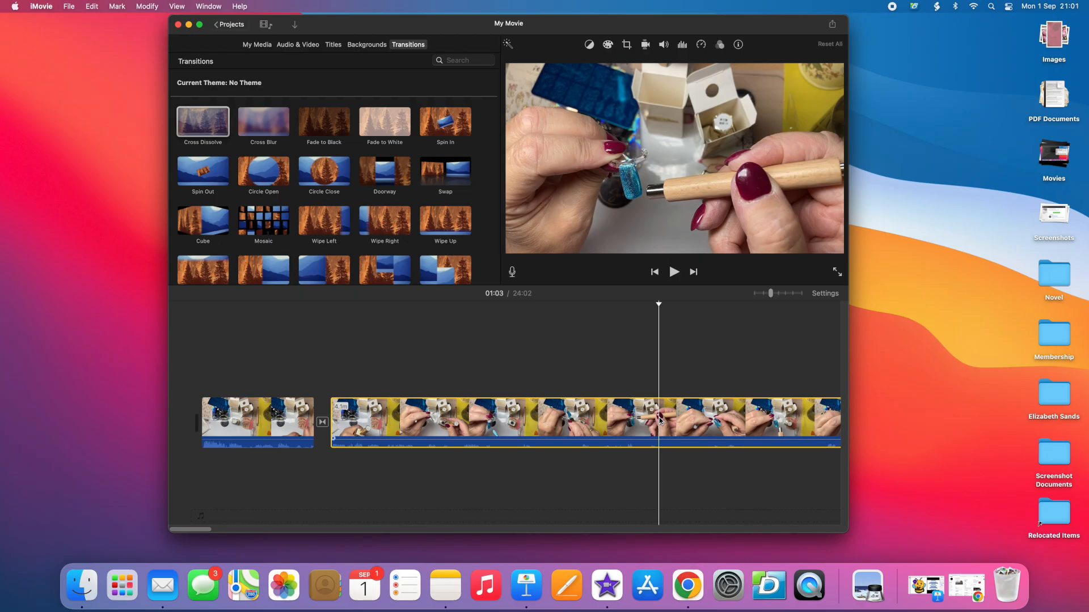
{"action": "key", "text": "super+b"}
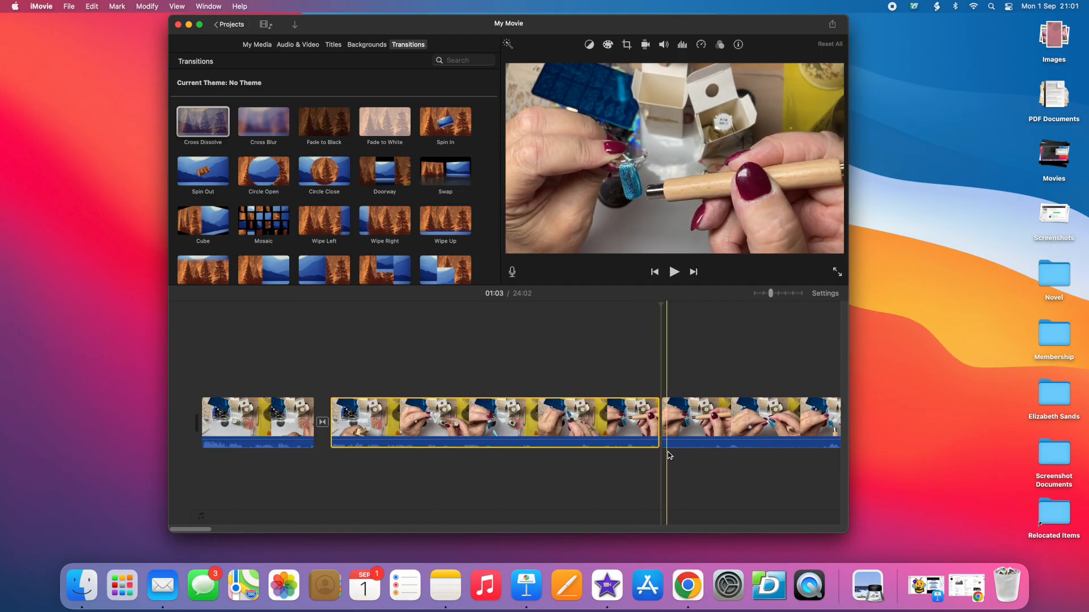
{"action": "left_click", "coordinate": [715, 438]}
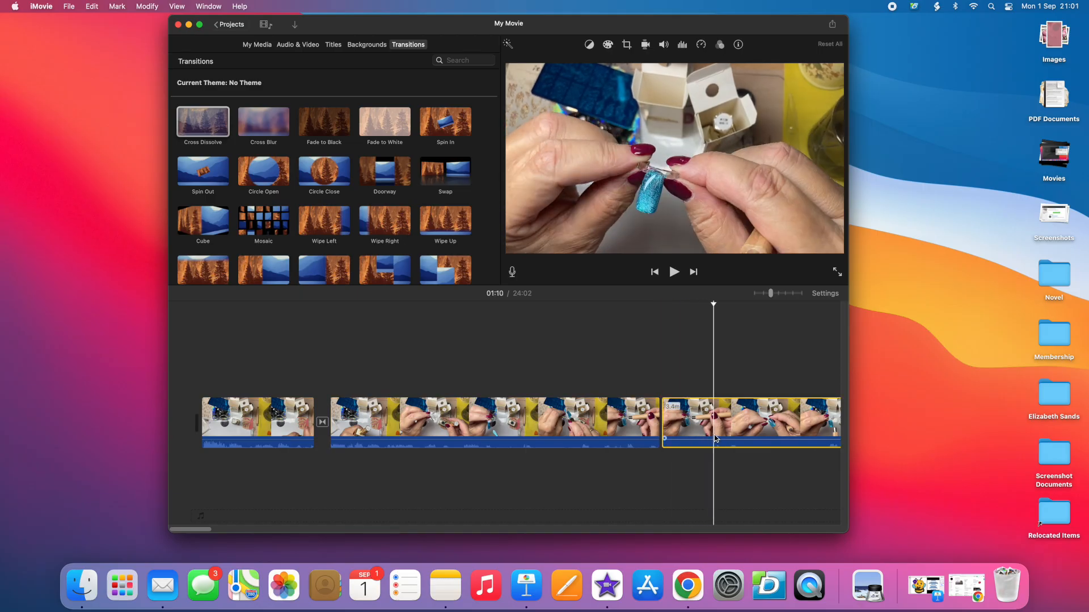
{"action": "key", "text": "super+b"}
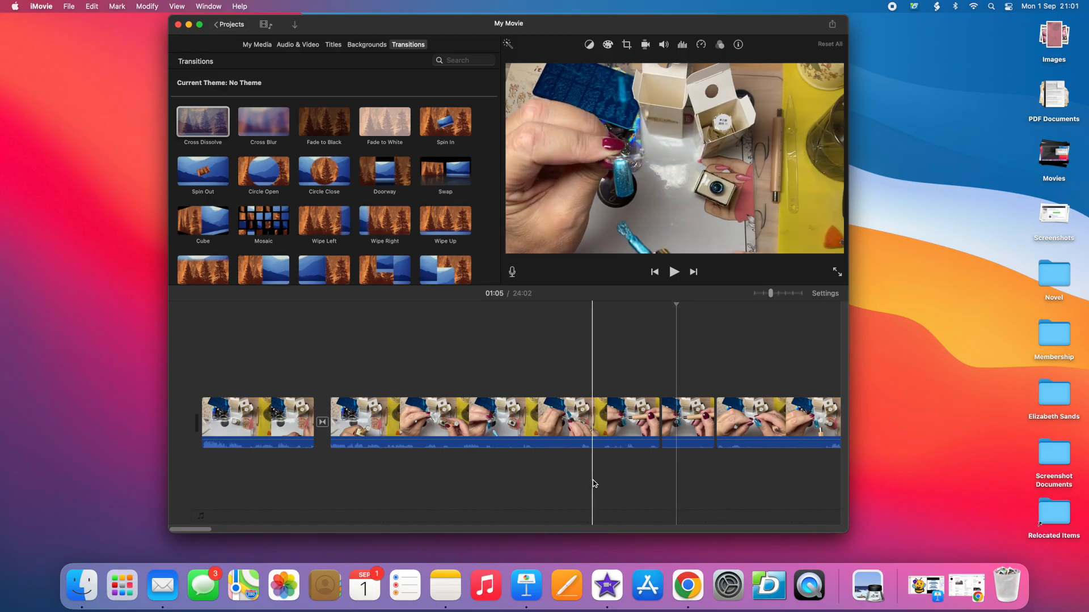
{"action": "key", "text": "space"}
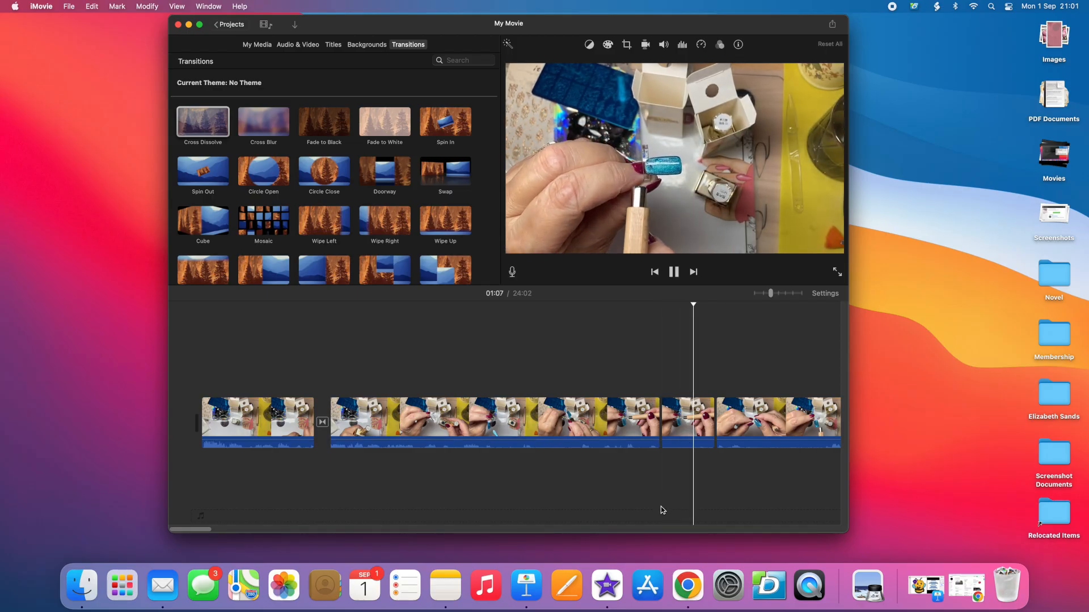
{"action": "left_click", "coordinate": [577, 479]}
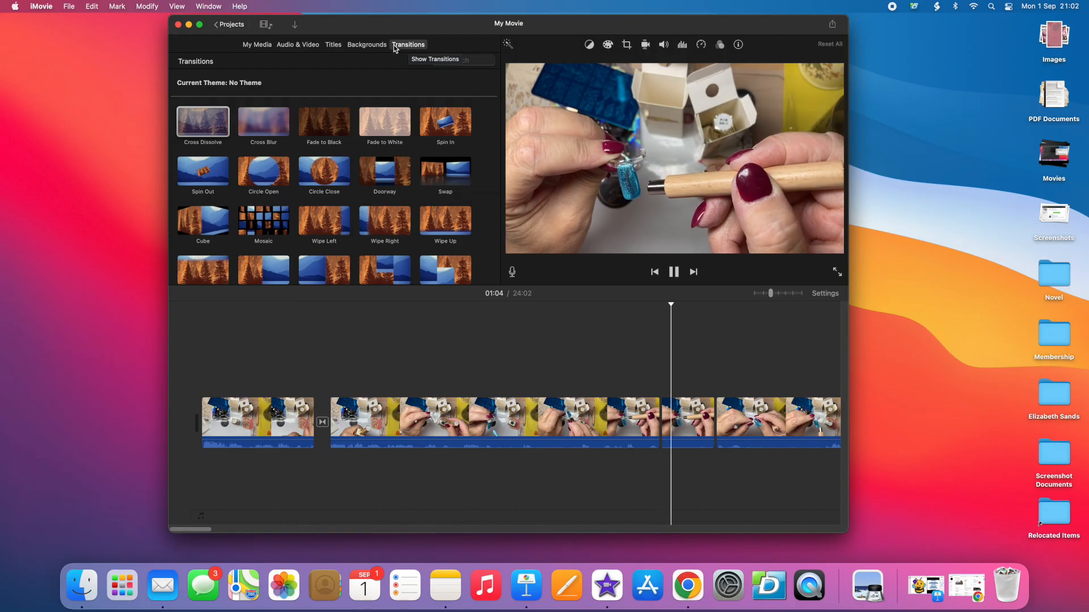
- Find the Gradient Pink background among the maps and backgrounds and add it at the end of the movie
{"action": "left_click", "coordinate": [368, 46]}
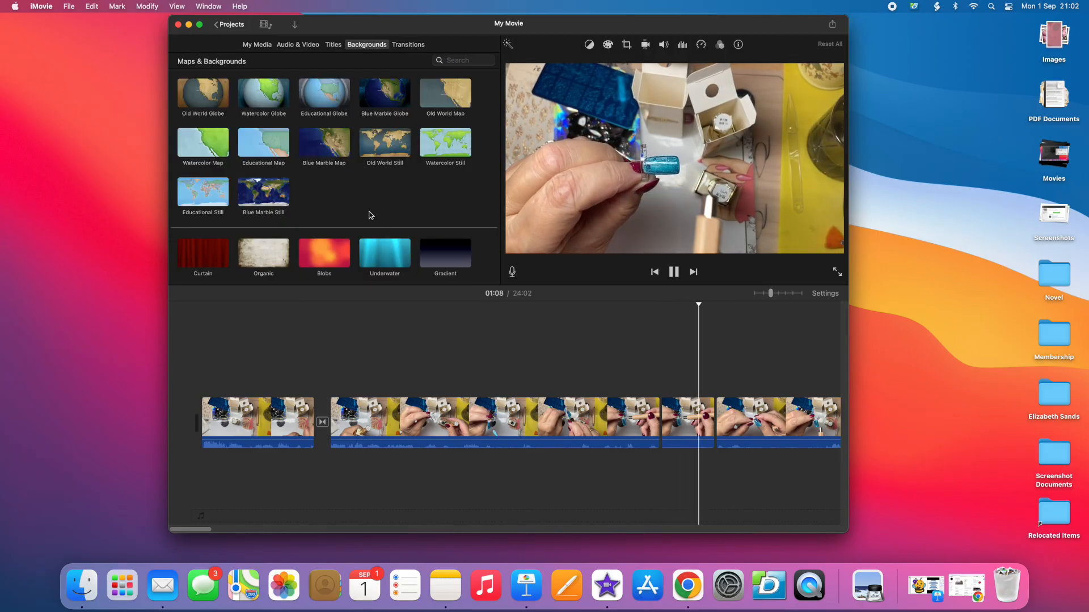
{"action": "scroll", "coordinate": [369, 214], "scroll_direction": "down", "scroll_amount": 5}
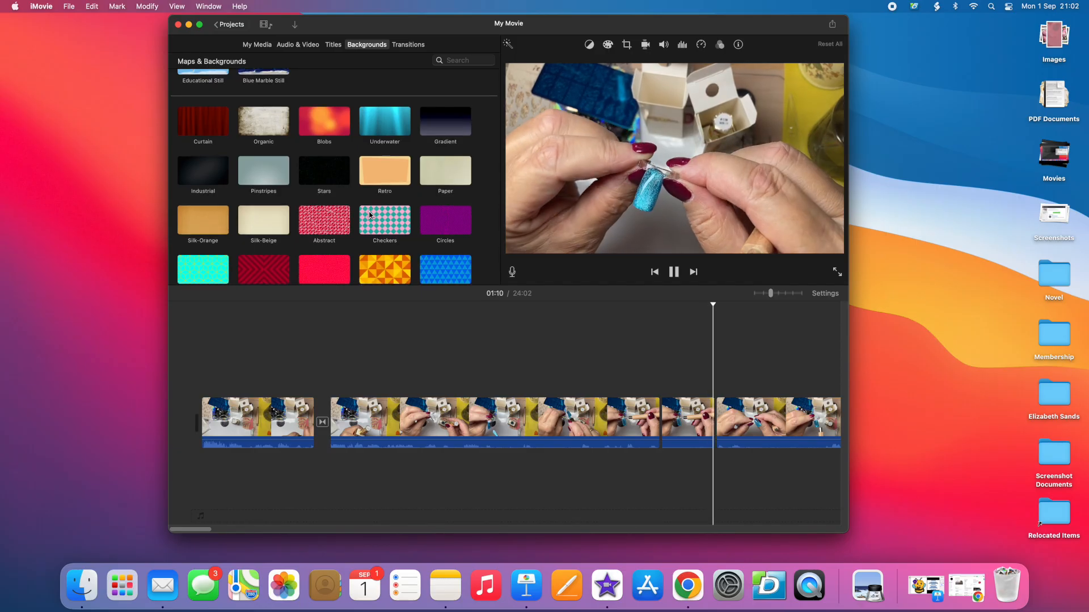
{"action": "scroll", "coordinate": [369, 214], "scroll_direction": "down", "scroll_amount": 2}
{"action": "scroll", "coordinate": [369, 214], "scroll_direction": "down", "scroll_amount": 5}
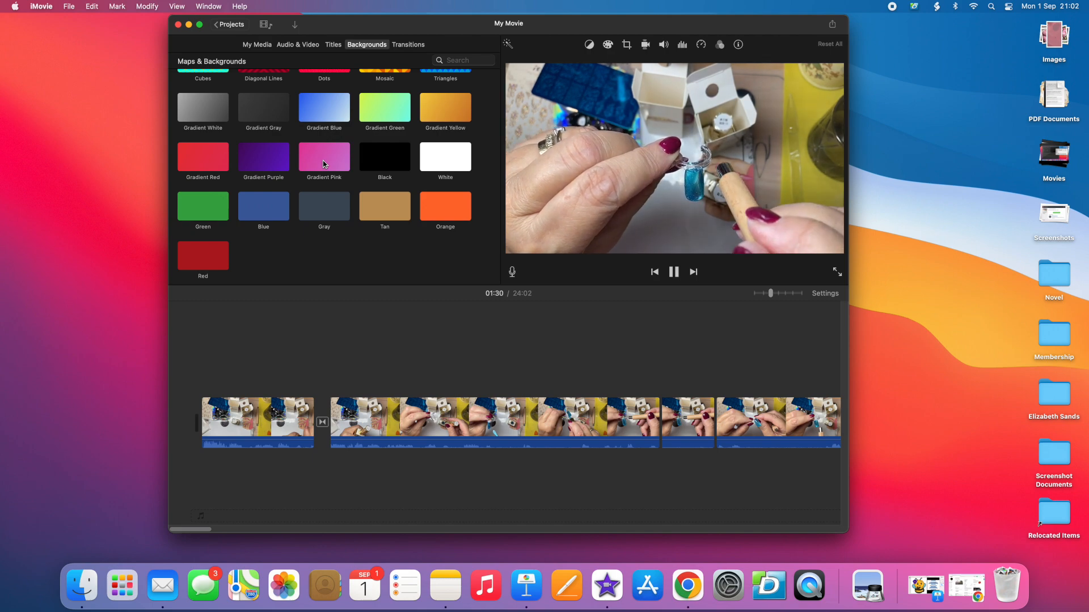
{"action": "left_click_drag", "start_coordinate": [321, 165], "coordinate": [336, 321]}
{"action": "left_click_drag", "start_coordinate": [353, 172], "coordinate": [322, 152]}
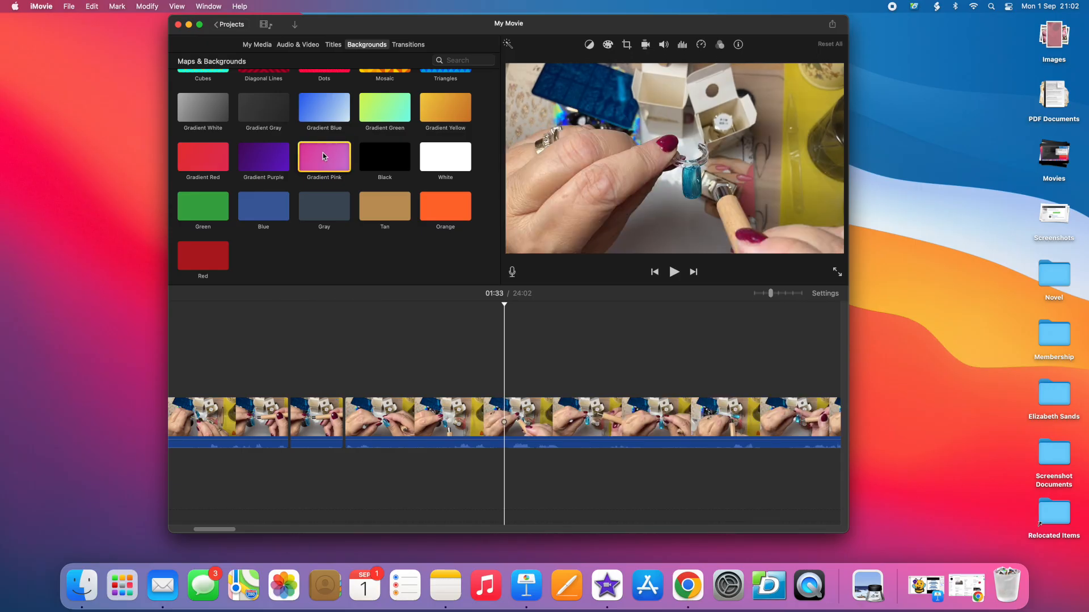
{"action": "left_click", "coordinate": [755, 293]}
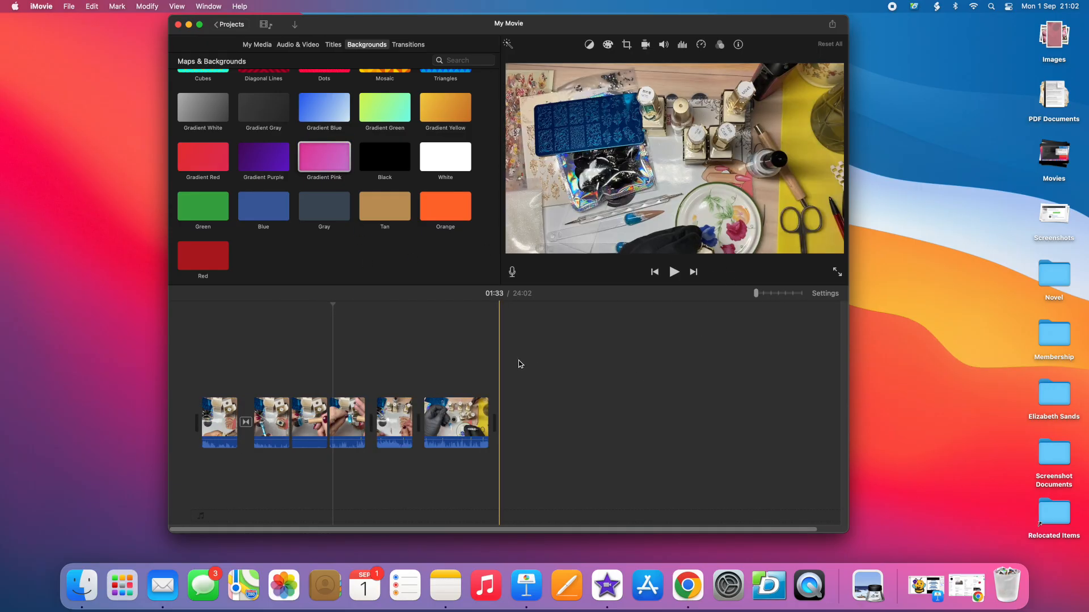
{"action": "left_click", "coordinate": [503, 359]}
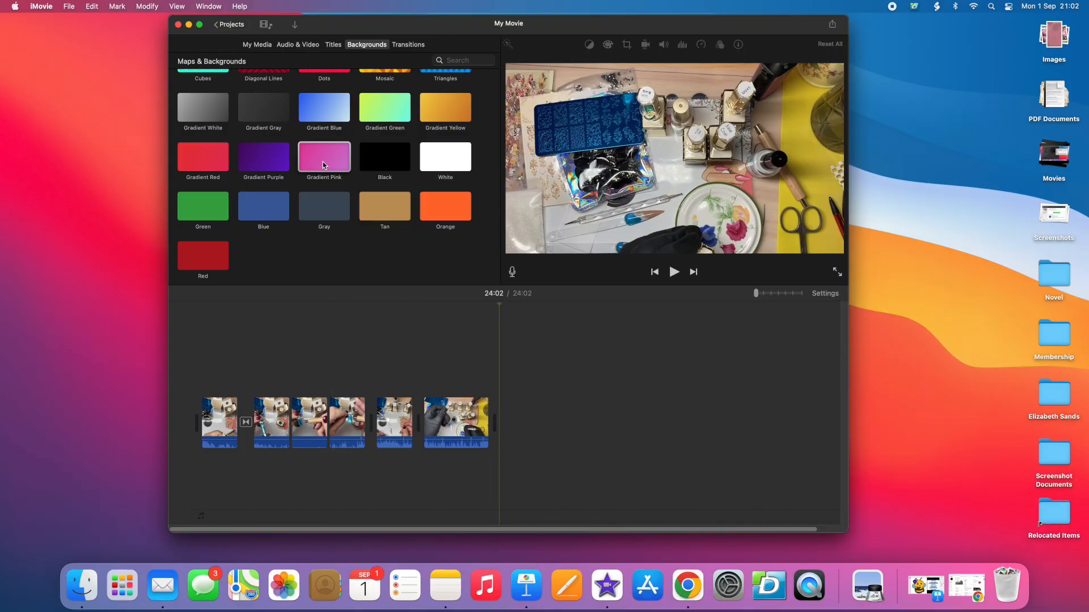
{"action": "left_click_drag", "start_coordinate": [322, 164], "coordinate": [500, 422]}
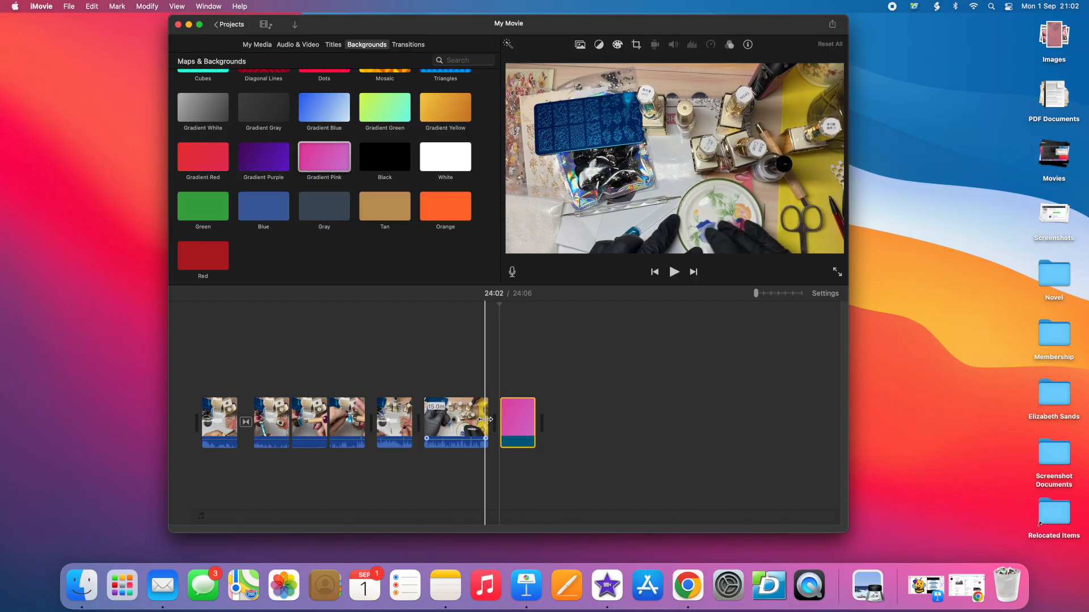
- Play the end of the last video clip into the pink background, pausing at 24:04
{"action": "key", "text": "space"}
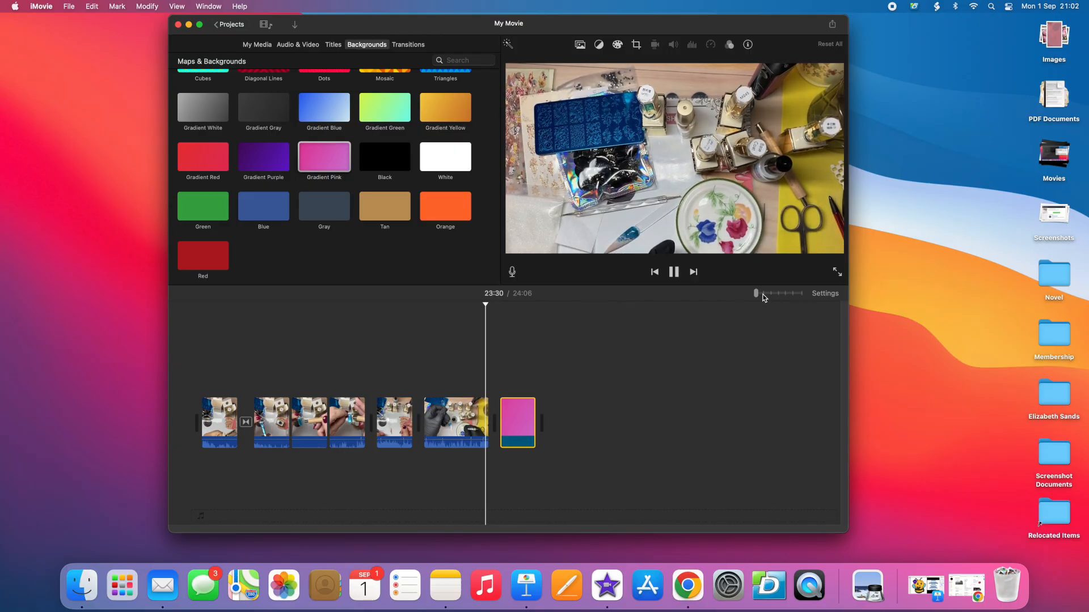
{"action": "left_click_drag", "start_coordinate": [756, 293], "coordinate": [764, 294]}
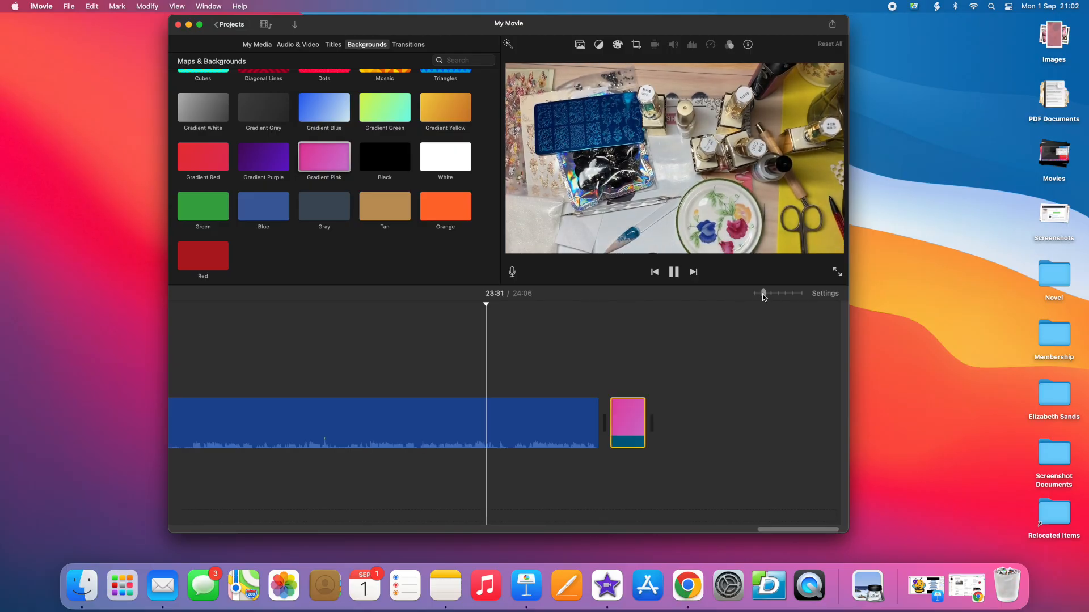
{"action": "left_click", "coordinate": [589, 373]}
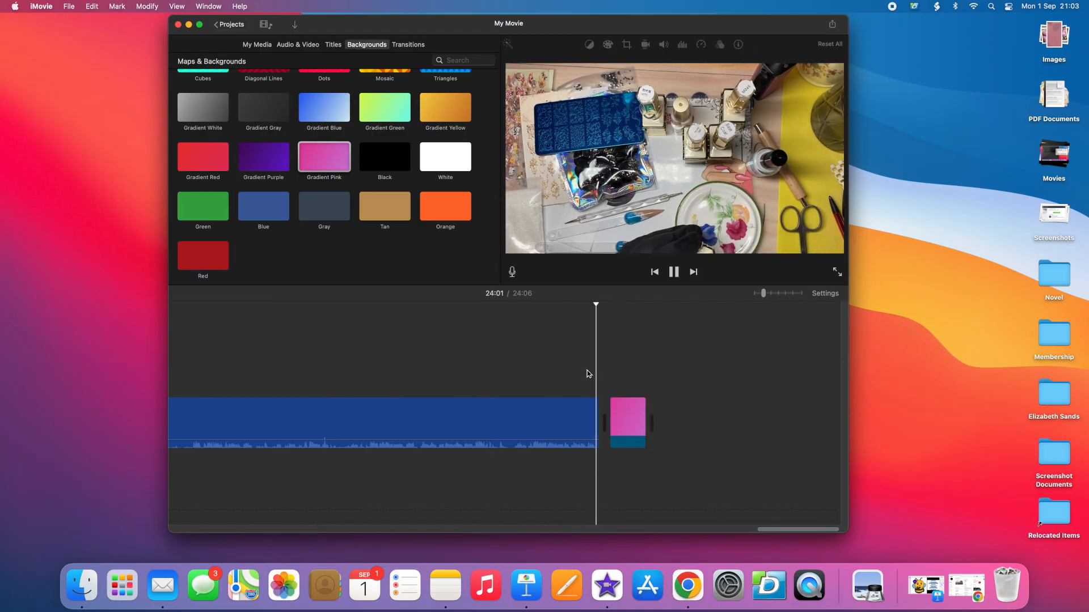
{"action": "left_click", "coordinate": [673, 277]}
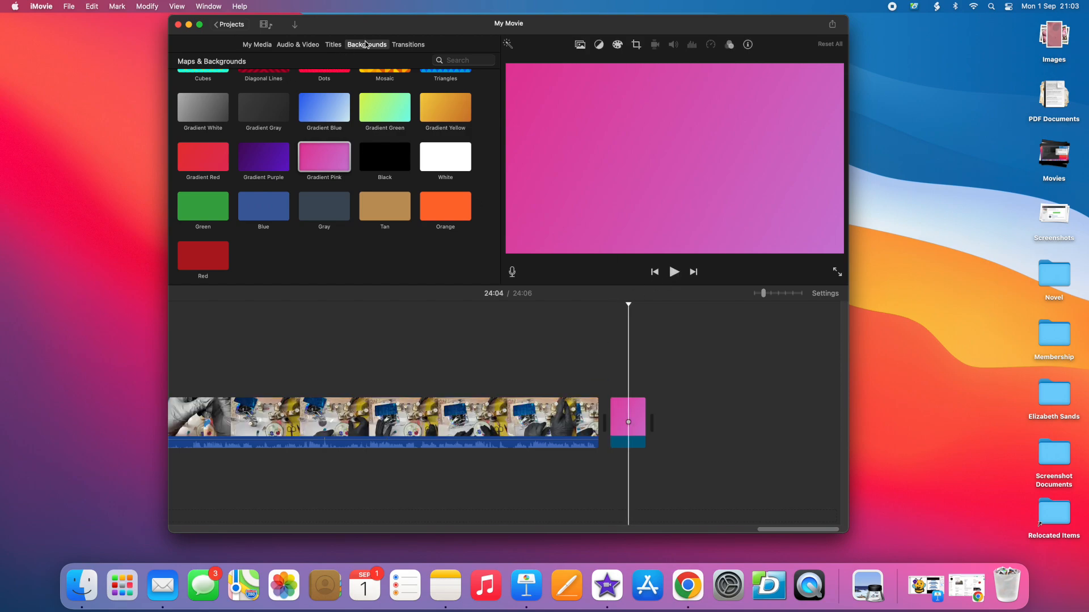
- Try a Cross Dissolve transition between the last video clip and the pink background, play it, and delete the transition
{"action": "left_click", "coordinate": [407, 46]}
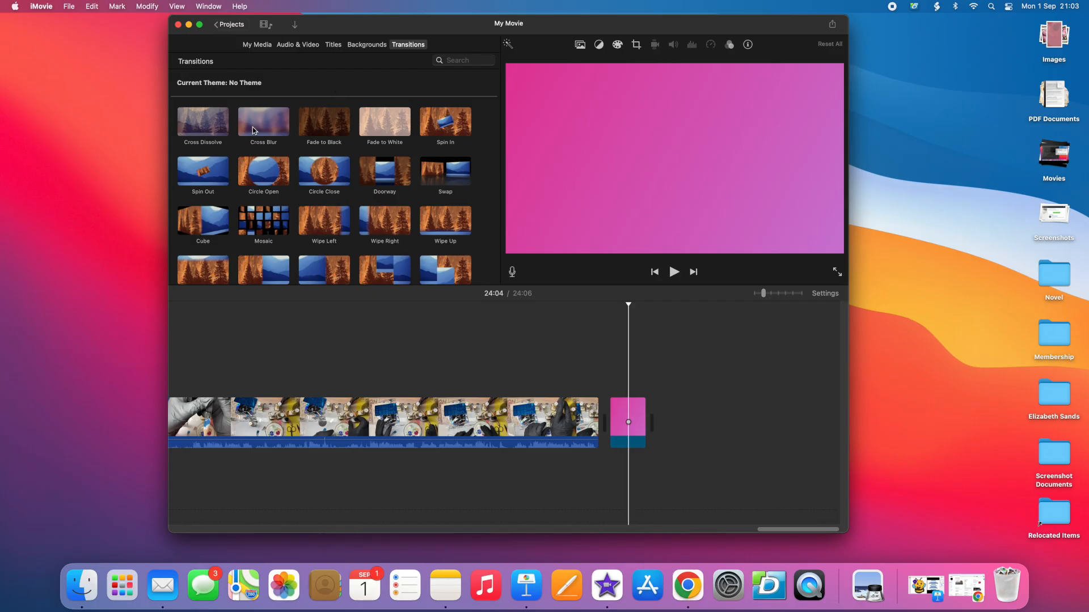
{"action": "left_click_drag", "start_coordinate": [203, 125], "coordinate": [599, 434]}
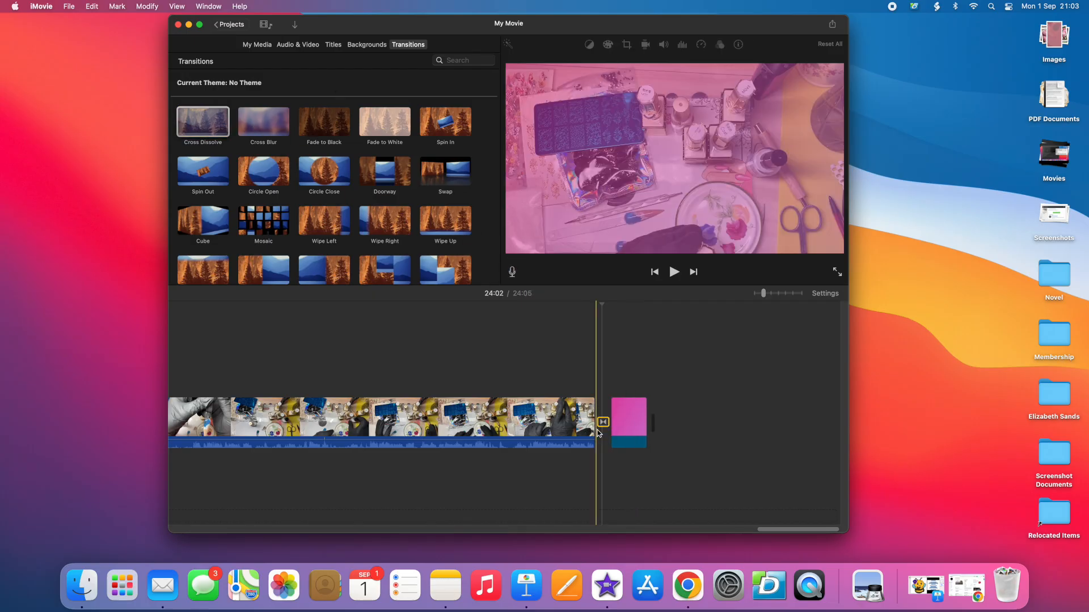
{"action": "key", "text": "space"}
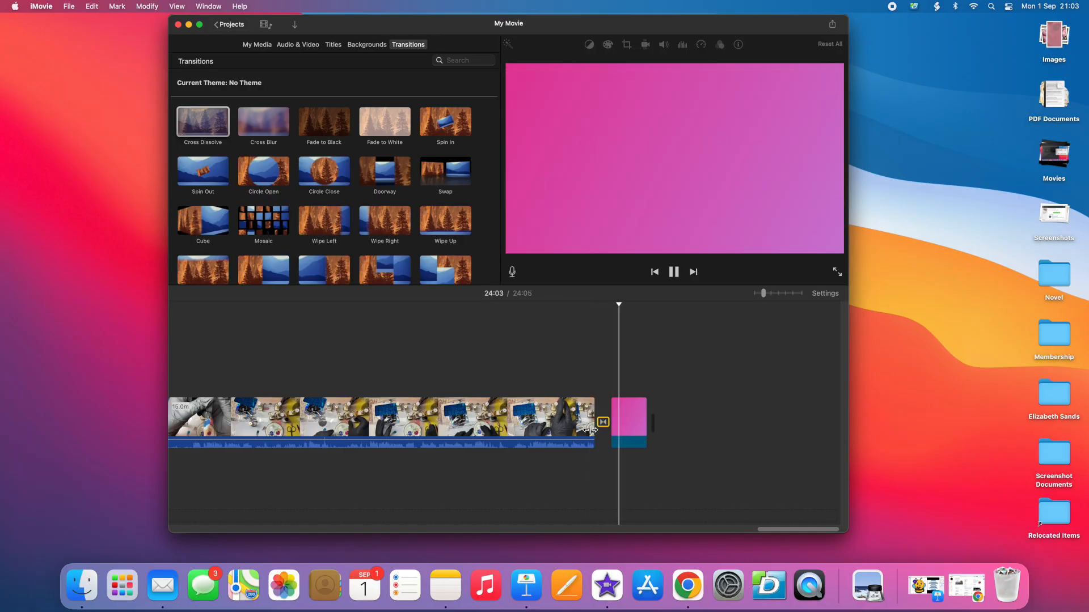
{"action": "left_click", "coordinate": [604, 425]}
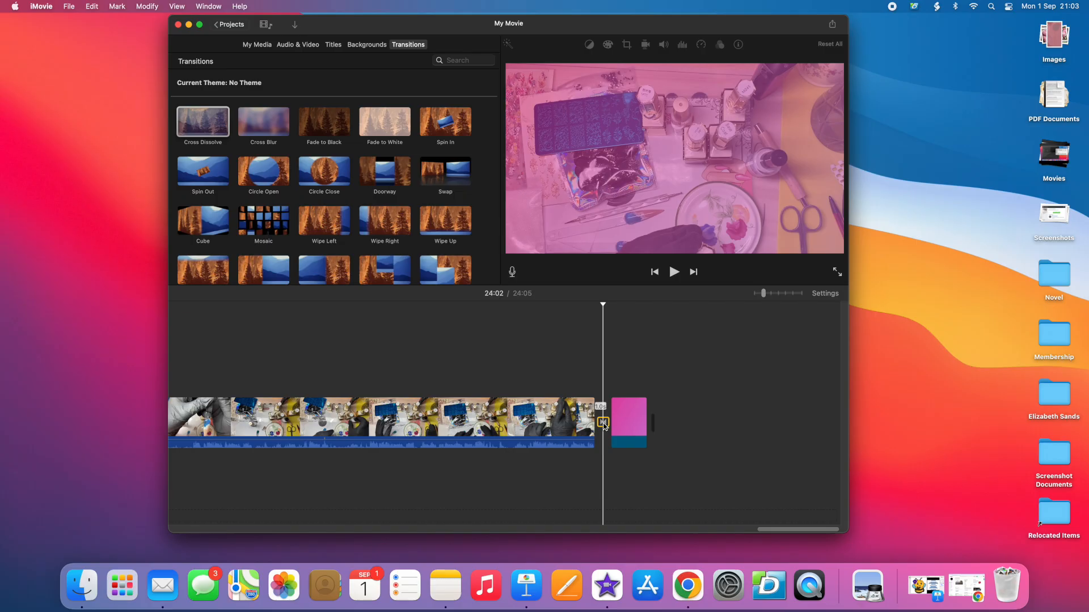
{"action": "key", "text": "Delete"}
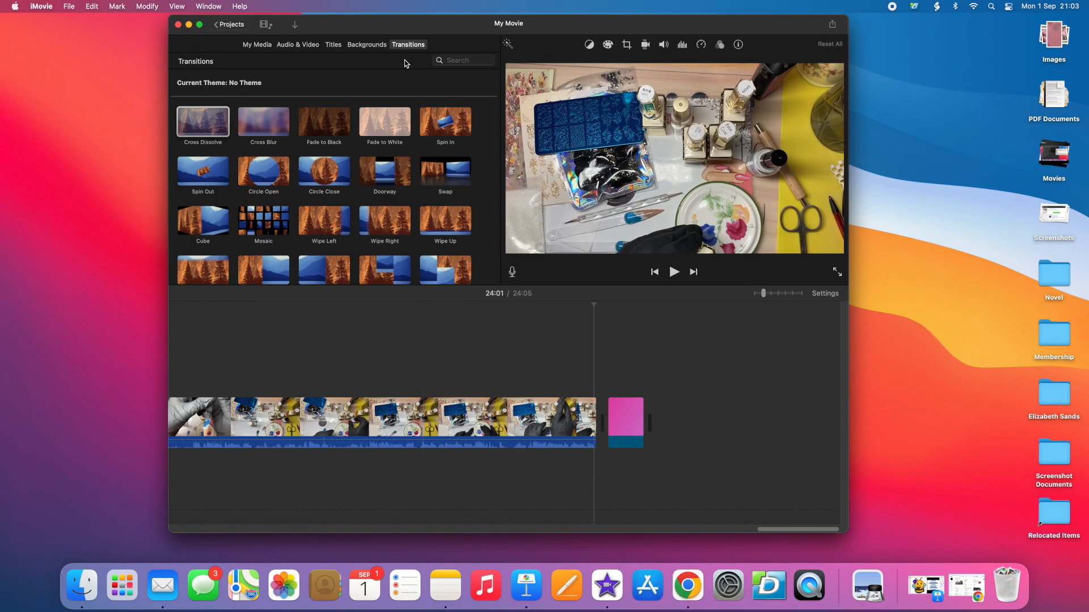
- Find the Far Far Away title, preview it, and place it over the last video clip at about 23:44
{"action": "left_click", "coordinate": [333, 45]}
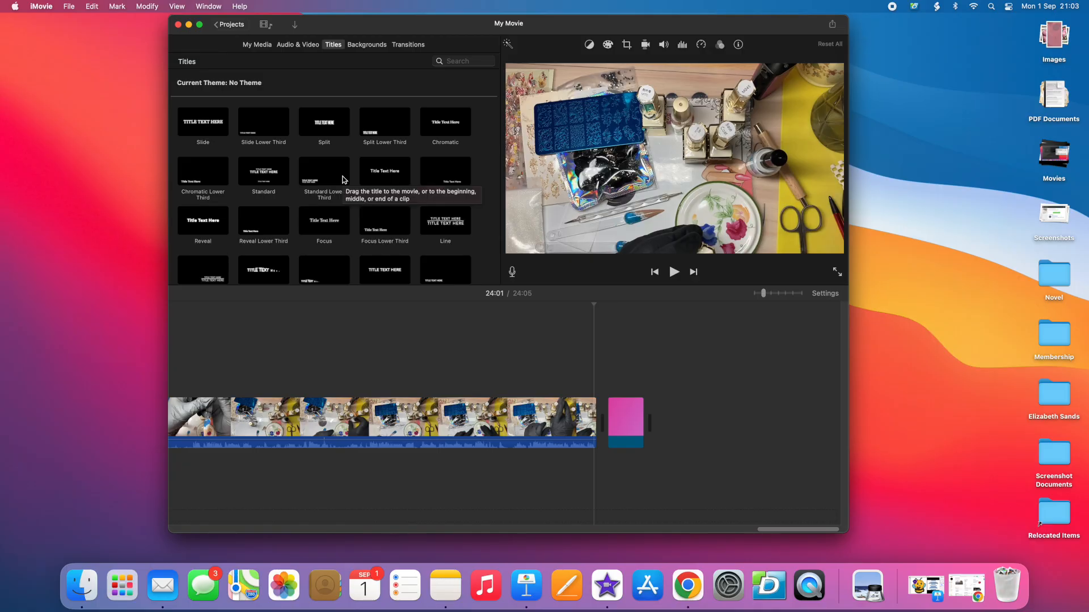
{"action": "scroll", "coordinate": [343, 179], "scroll_direction": "down", "scroll_amount": 10}
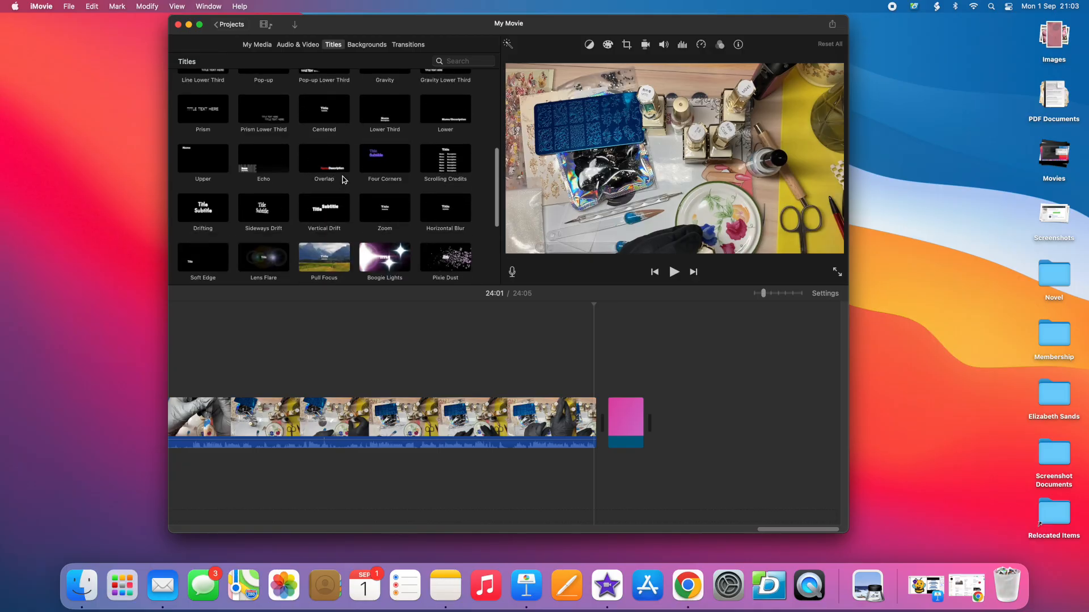
{"action": "scroll", "coordinate": [342, 180], "scroll_direction": "down", "scroll_amount": 5}
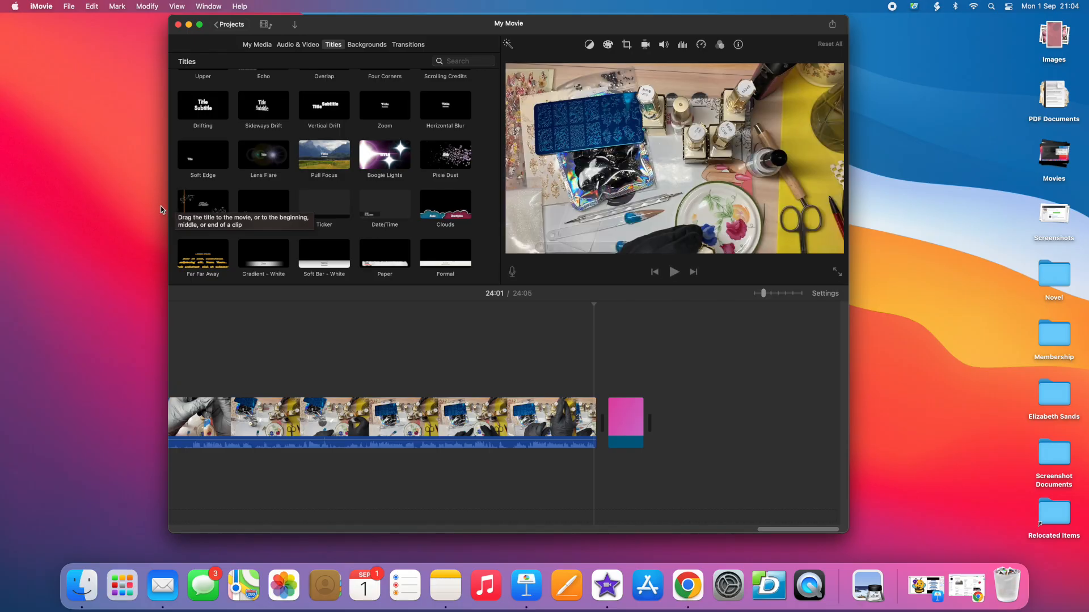
{"action": "left_click", "coordinate": [178, 256]}
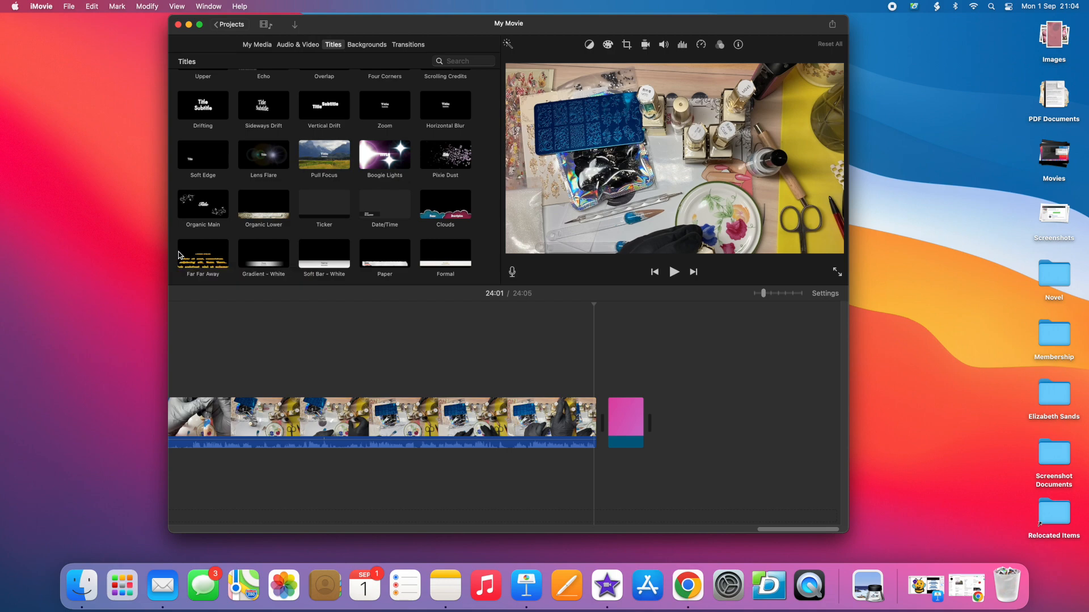
{"action": "key", "text": "space"}
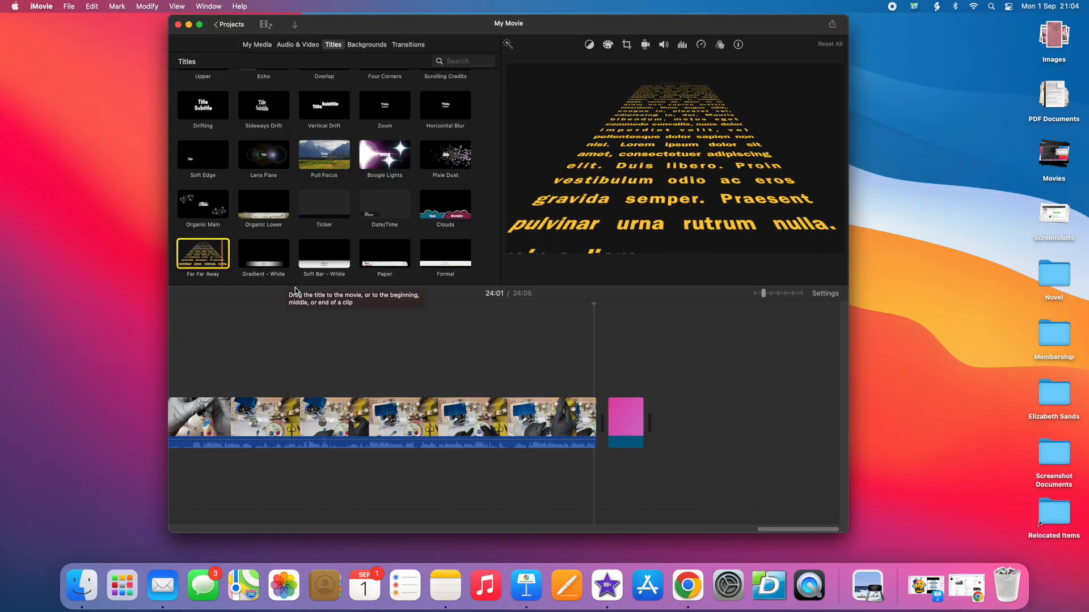
{"action": "left_click_drag", "start_coordinate": [204, 259], "coordinate": [533, 381]}
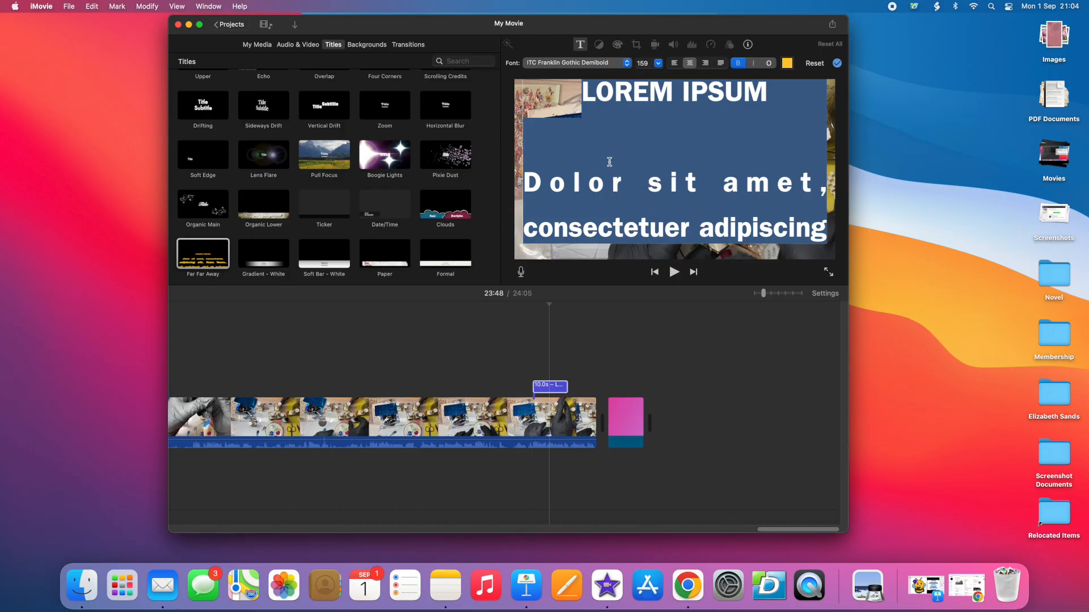
- Lengthen the Far Far Away title above the last video clip to 18.4 seconds
{"action": "left_click", "coordinate": [551, 391]}
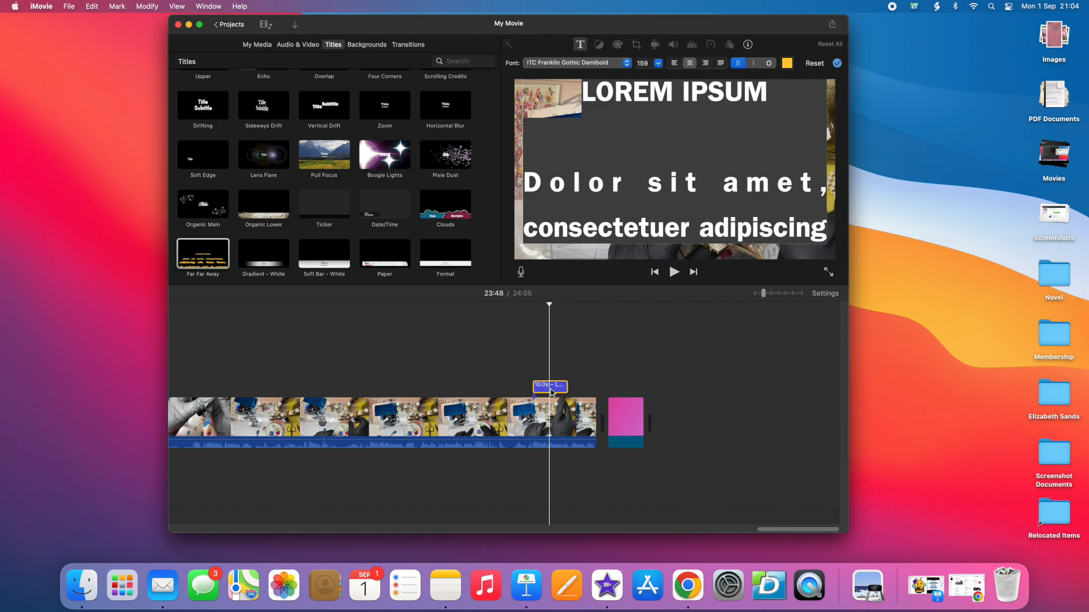
{"action": "left_click", "coordinate": [581, 47]}
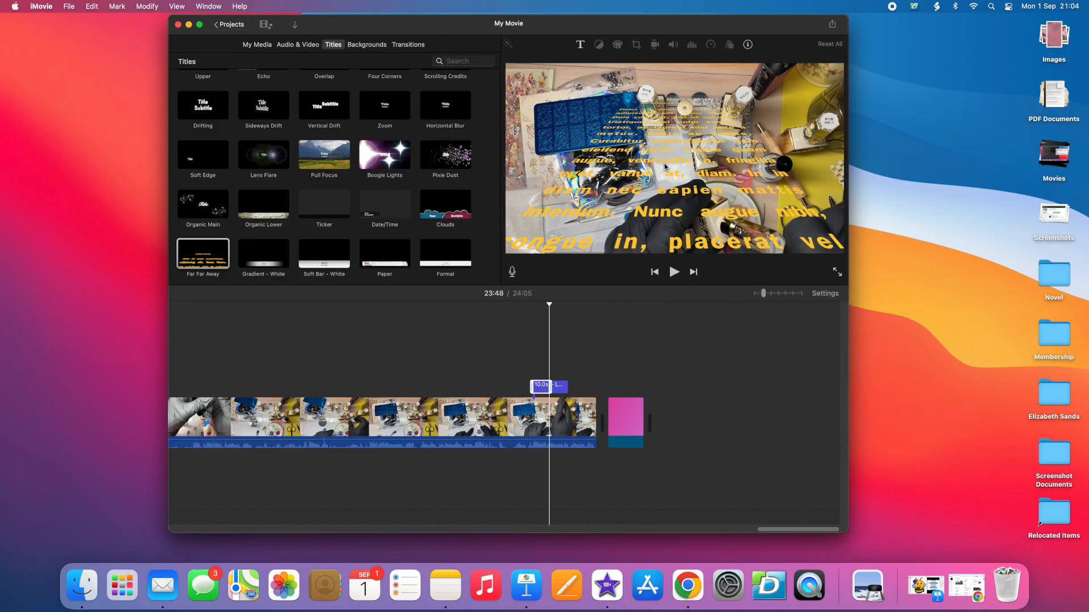
{"action": "left_click", "coordinate": [543, 386]}
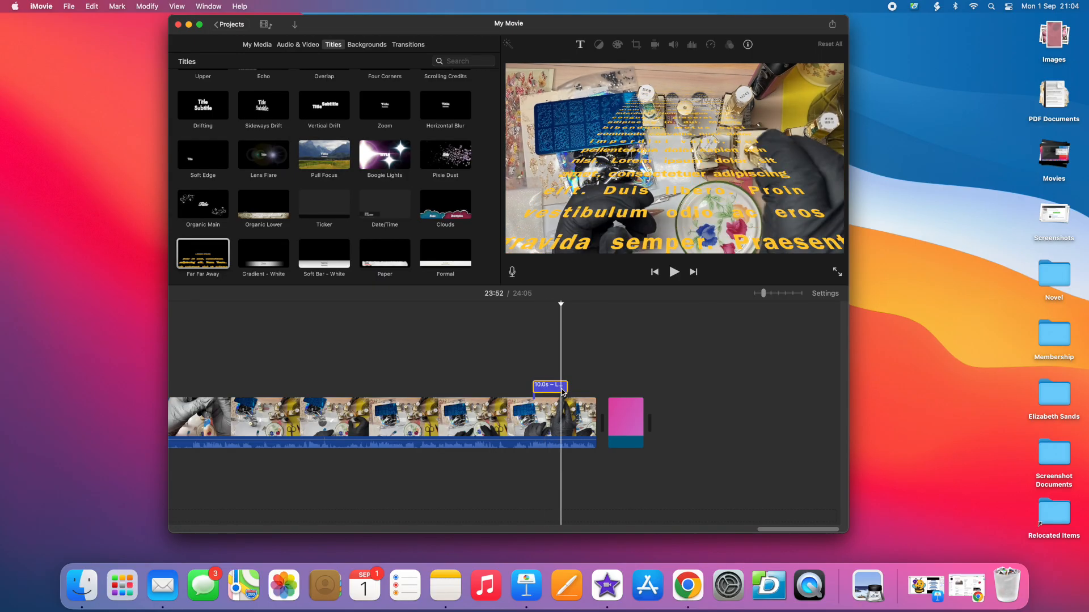
{"action": "left_click", "coordinate": [560, 390]}
{"action": "mouse_move", "coordinate": [555, 390]}
{"action": "left_mouse_down"}
{"action": "mouse_move", "coordinate": [508, 389]}
{"action": "mouse_move", "coordinate": [557, 388]}
{"action": "left_mouse_up"}
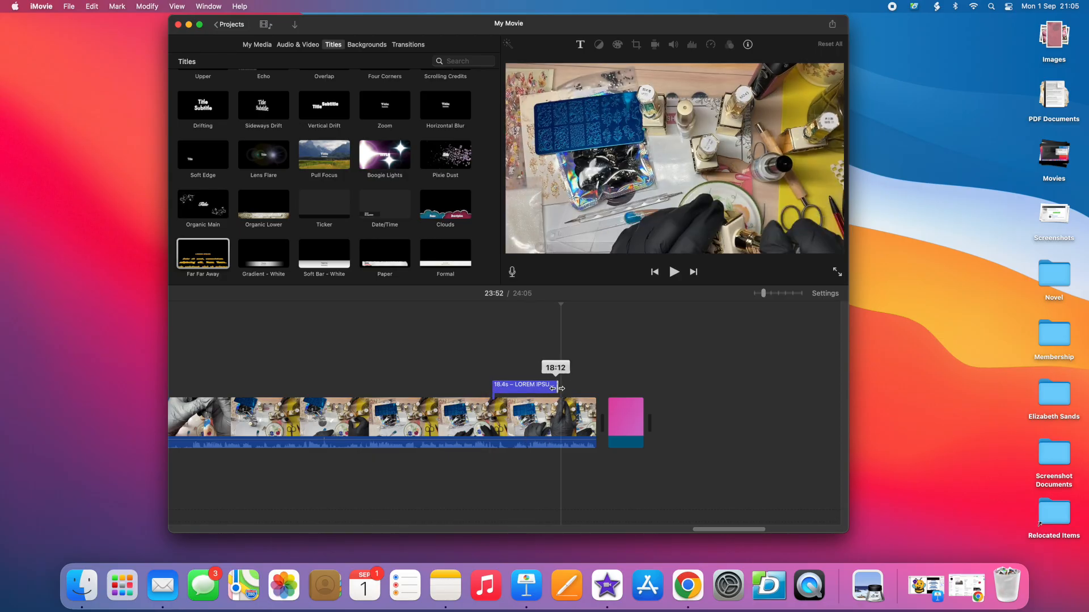
- Replace the Far Far Away title's placeholder text with "Once upon a time in a galaxy far far away," and apply it
{"action": "left_click", "coordinate": [529, 388]}
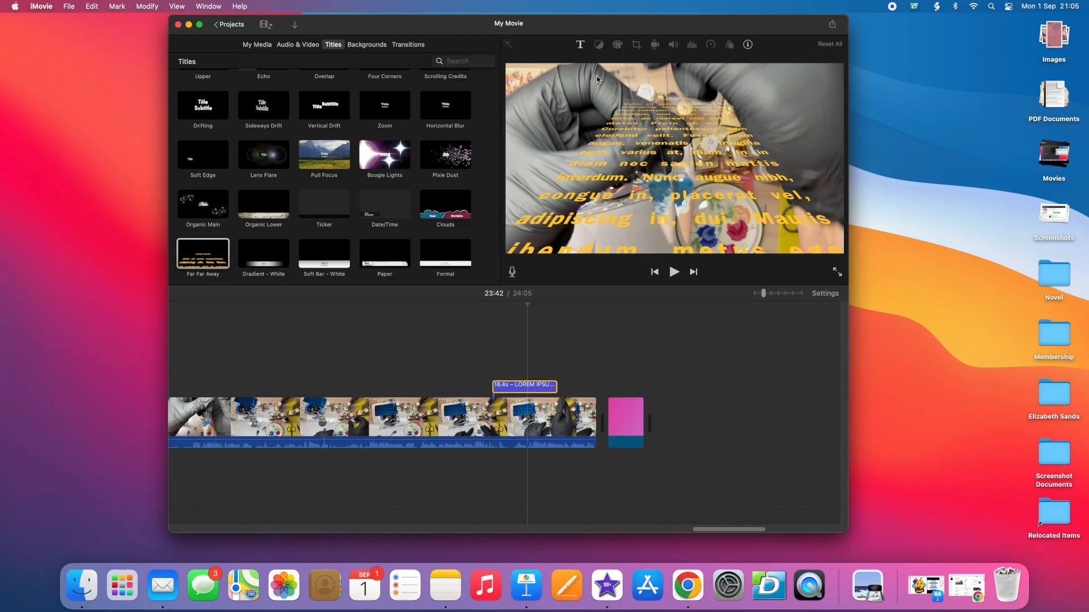
{"action": "left_click", "coordinate": [580, 46]}
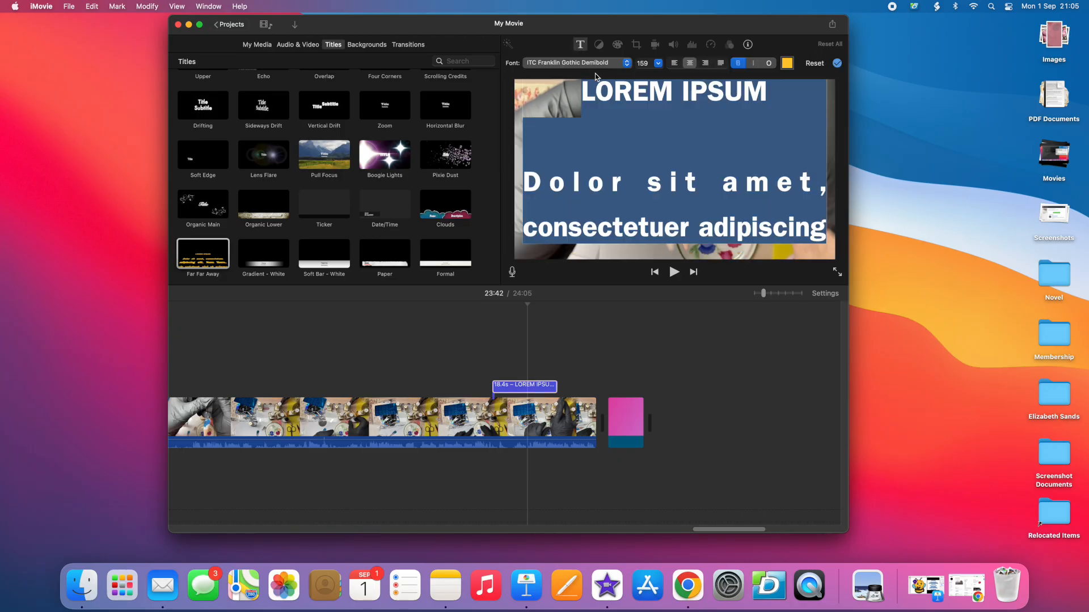
{"action": "type", "text": "Once"}
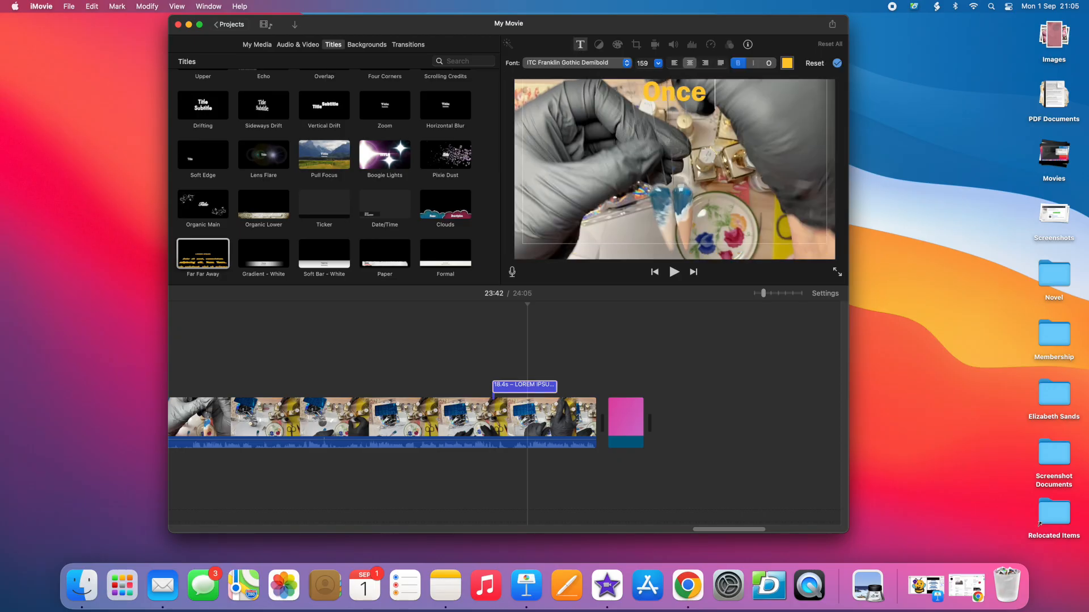
{"action": "type", "text": " upon a ti"}
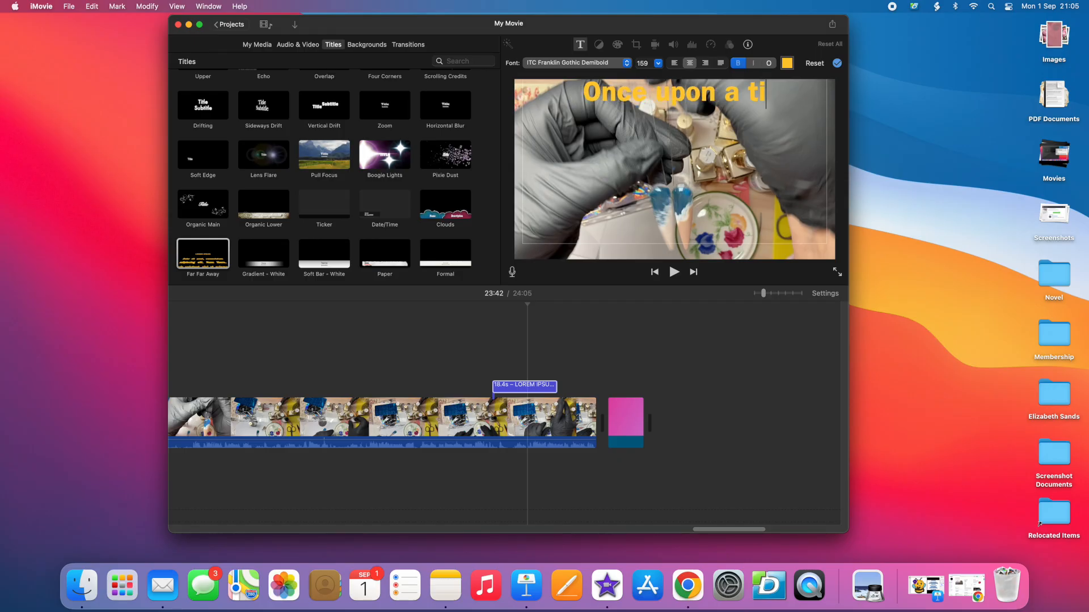
{"action": "type", "text": "me in a gala"}
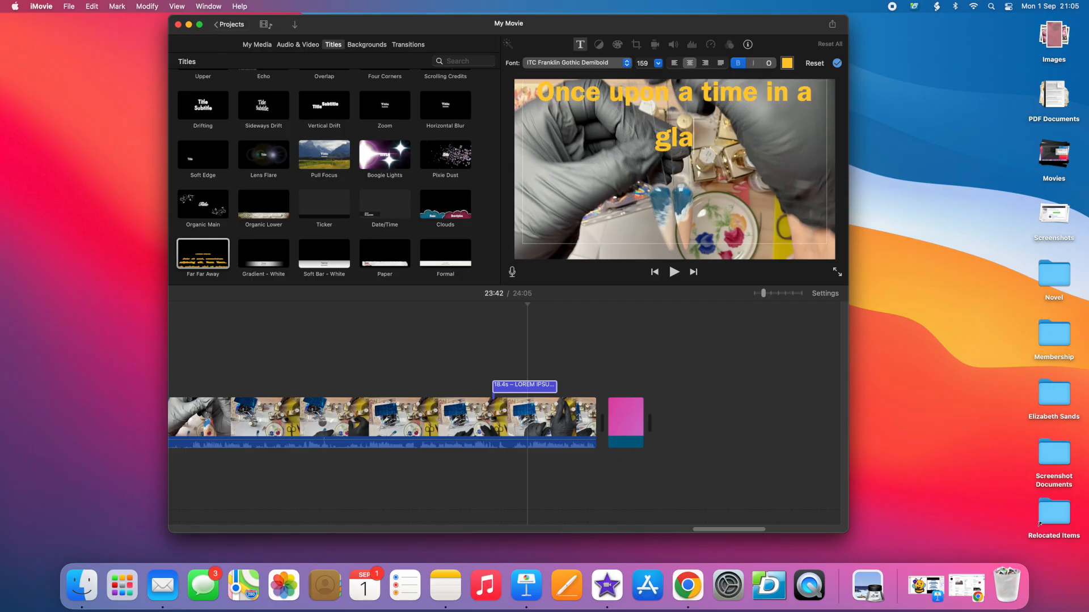
{"action": "type", "text": "x"}
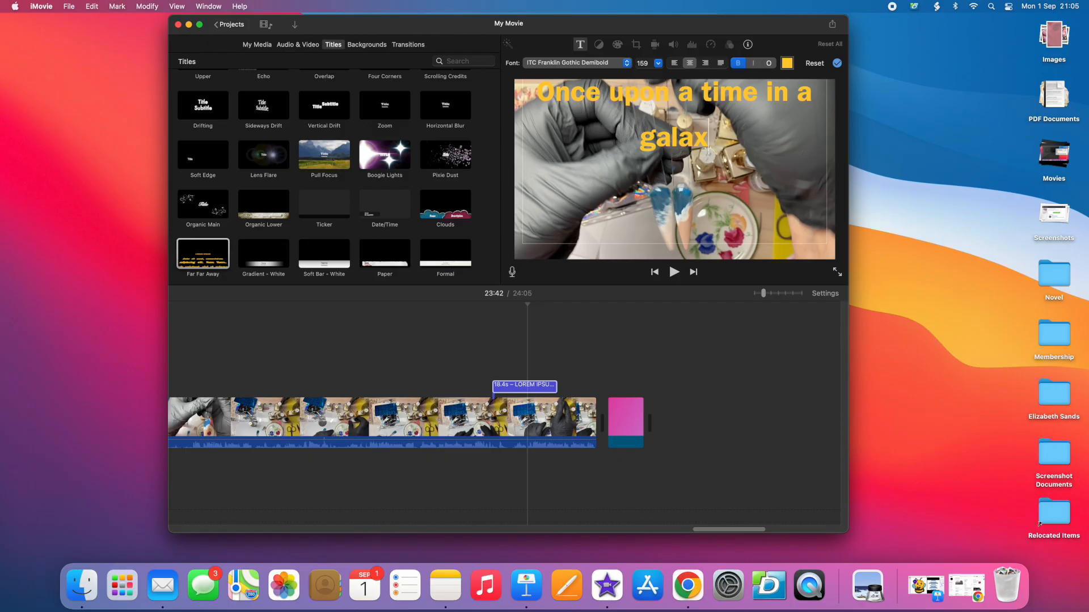
{"action": "type", "text": "y far fa"}
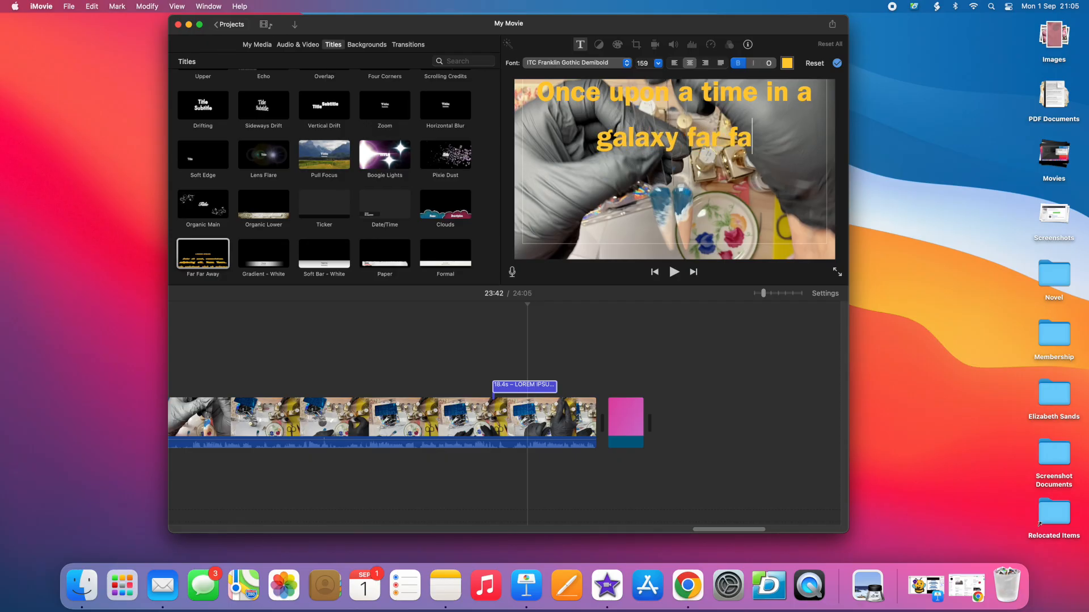
{"action": "type", "text": "r away"}
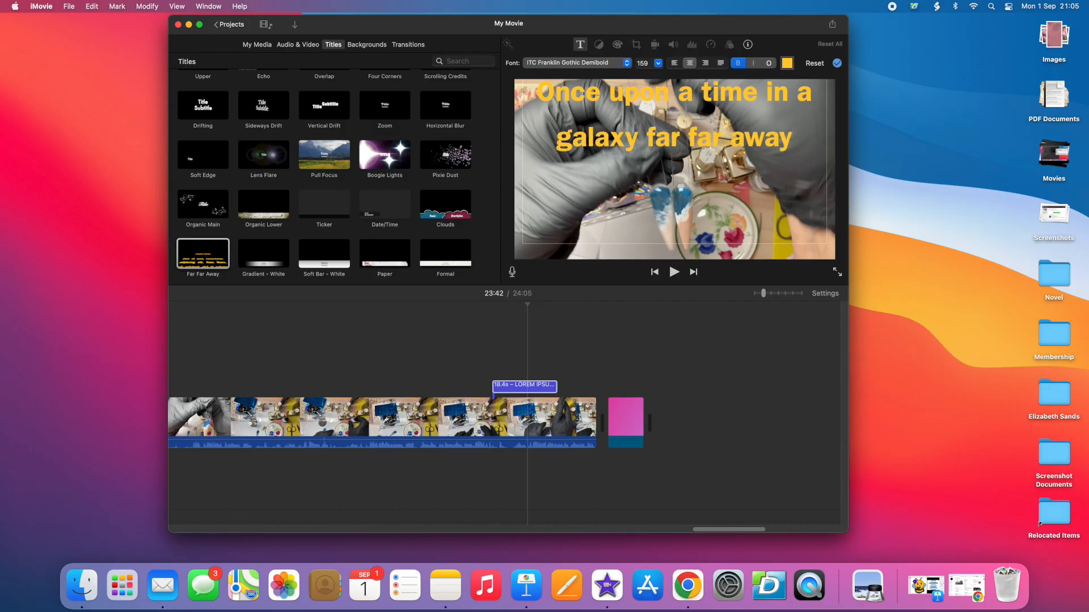
{"action": "type", "text": ","}
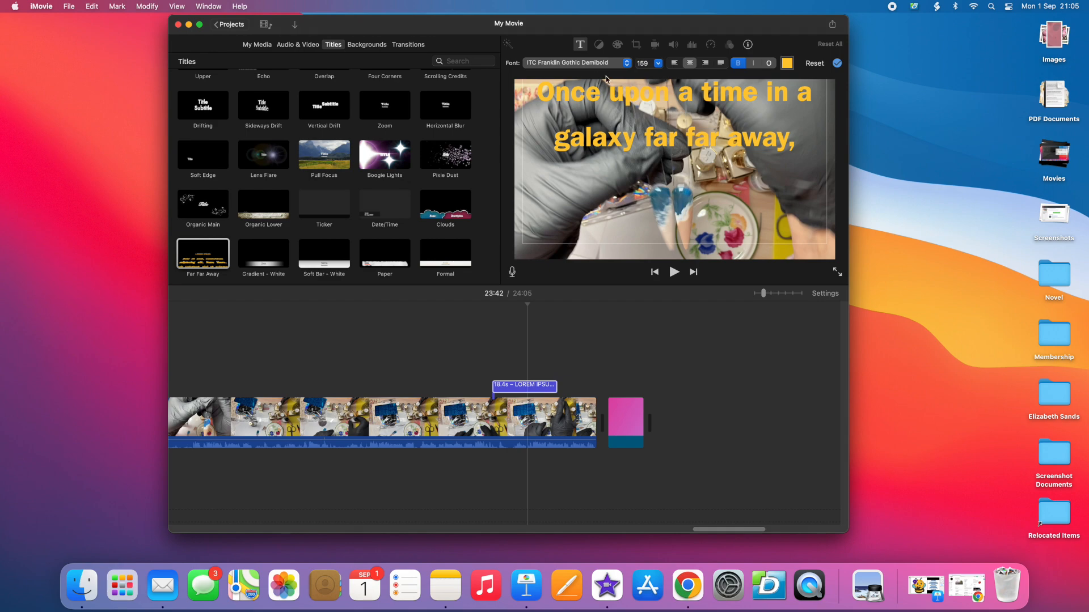
{"action": "left_click", "coordinate": [837, 63]}
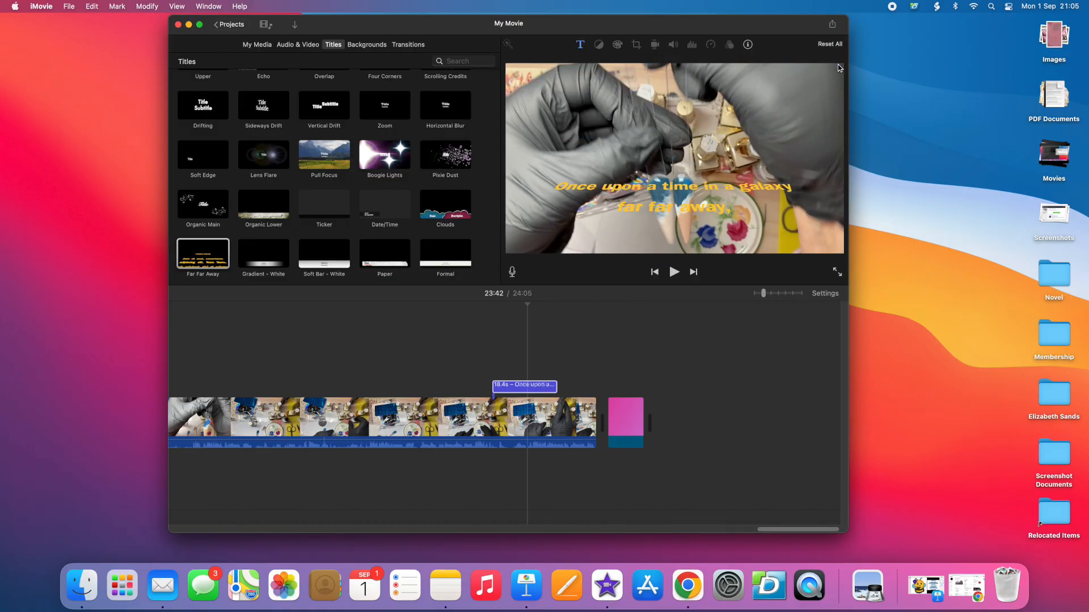
- Play the last video clip from just before the title, pausing at 23:44
{"action": "left_click", "coordinate": [487, 346]}
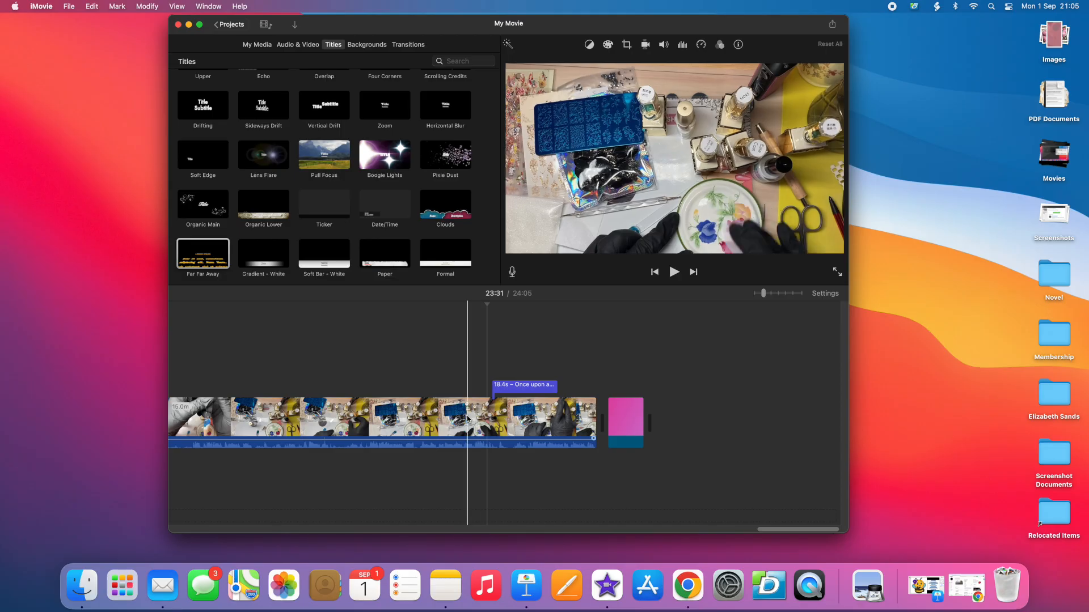
{"action": "left_click", "coordinate": [486, 375]}
{"action": "key", "text": "space"}
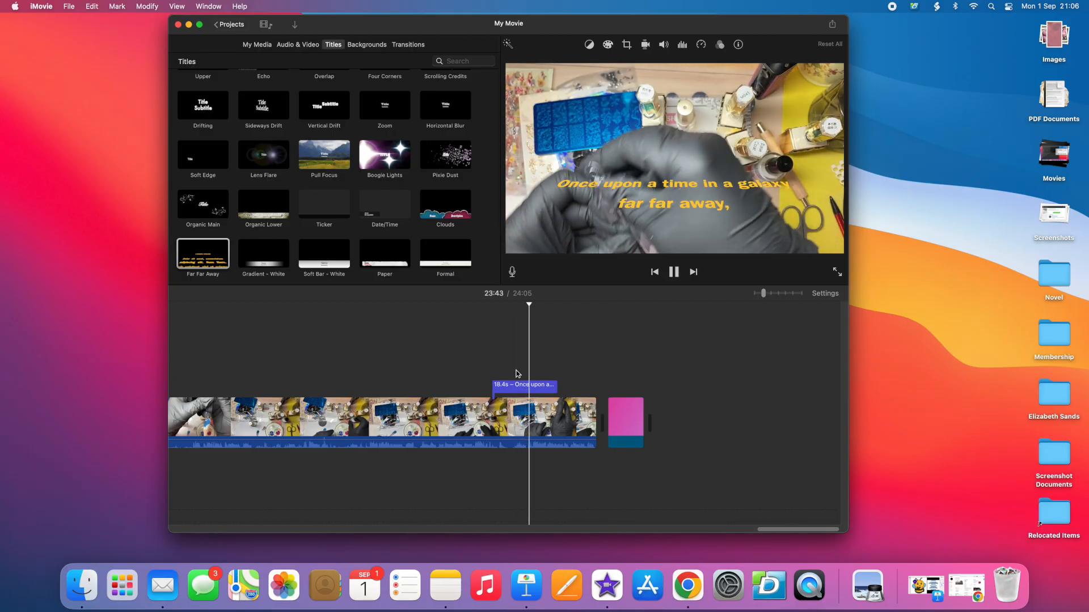
{"action": "left_click", "coordinate": [674, 273]}
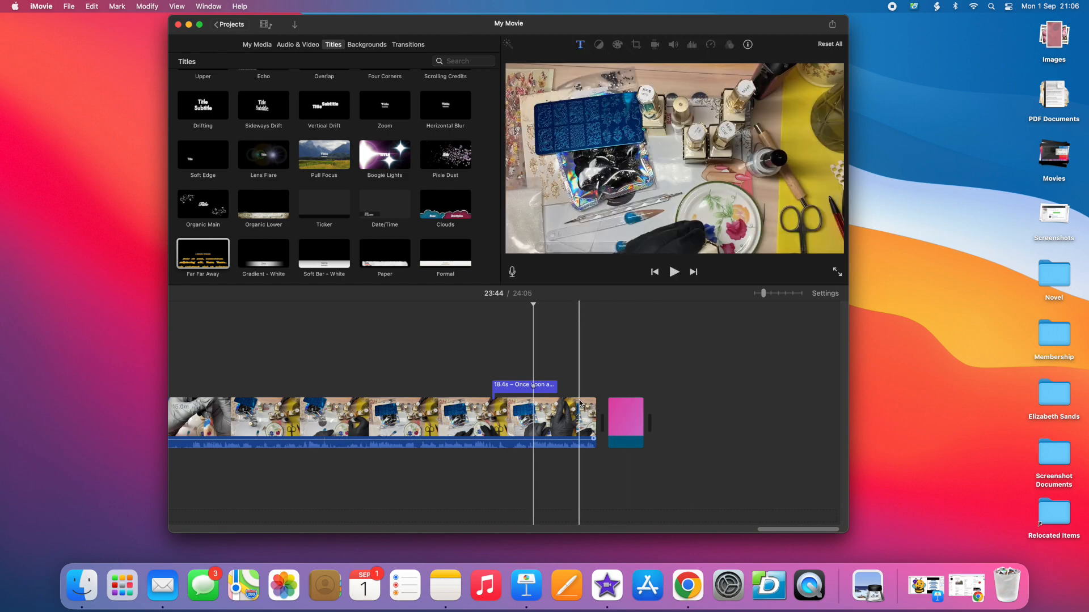
- Shorten the title so it ends at about 23:38, and play it from its beginning
{"action": "left_click", "coordinate": [549, 387]}
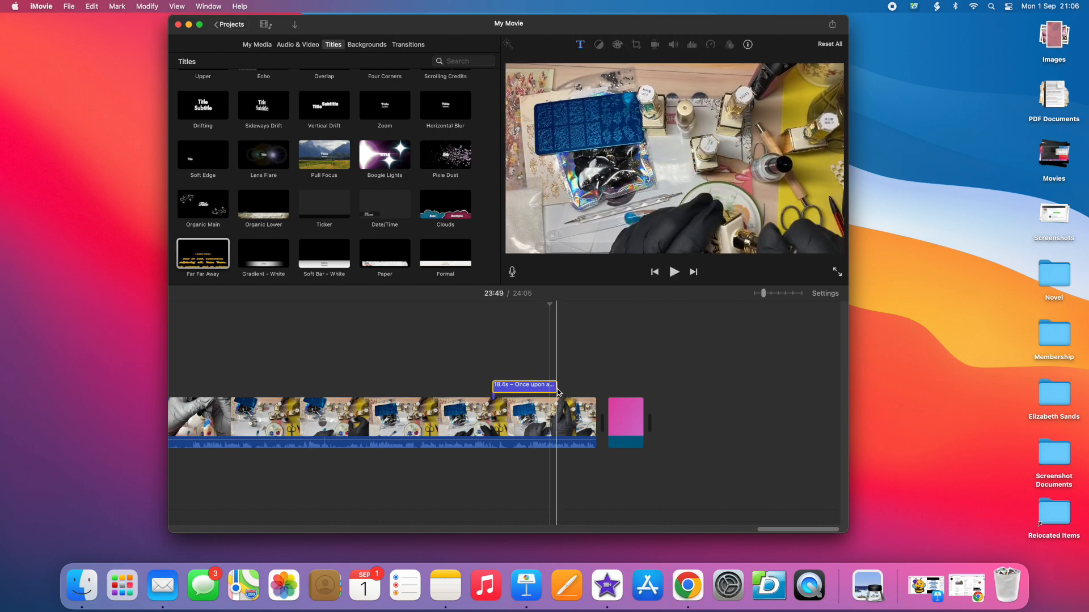
{"action": "left_click_drag", "start_coordinate": [555, 390], "coordinate": [510, 390]}
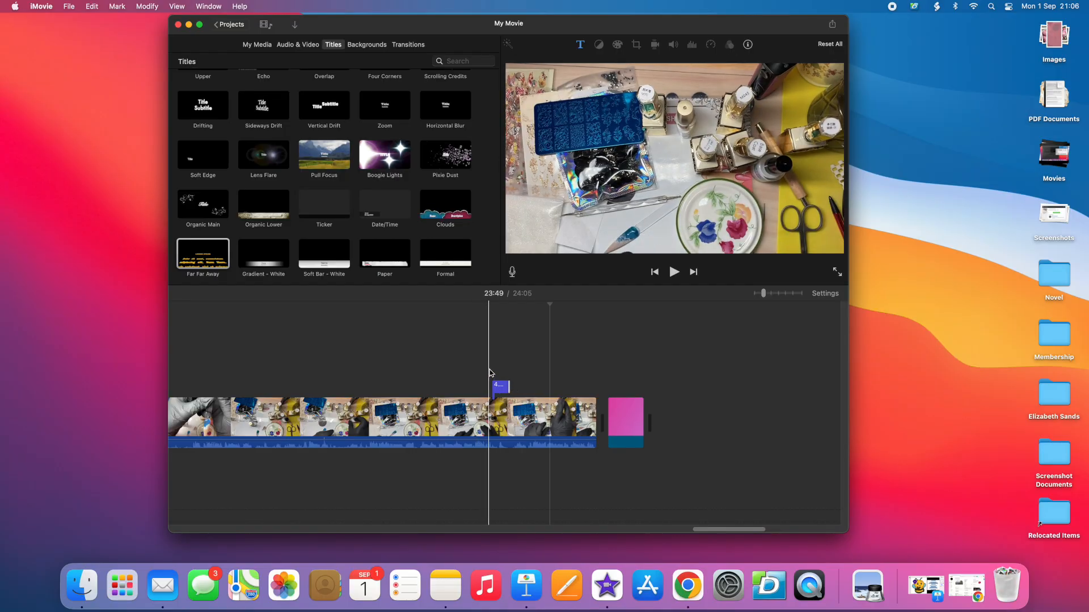
{"action": "left_click", "coordinate": [492, 370]}
{"action": "key", "text": "space"}
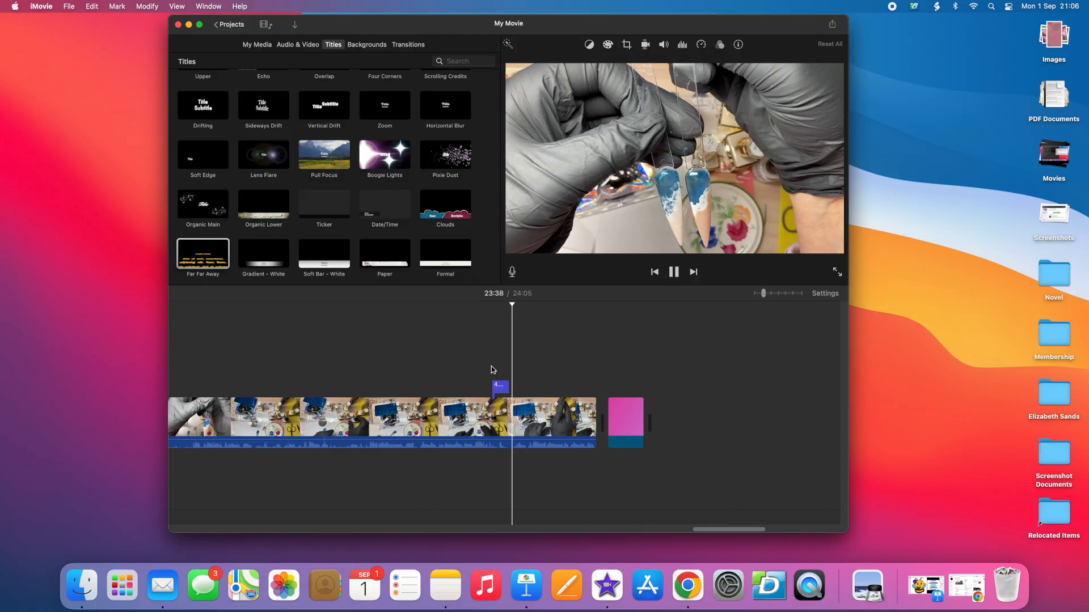
- Delete the Far Far Away title from the timeline and return the playhead to the start of the movie
{"action": "left_click", "coordinate": [500, 388]}
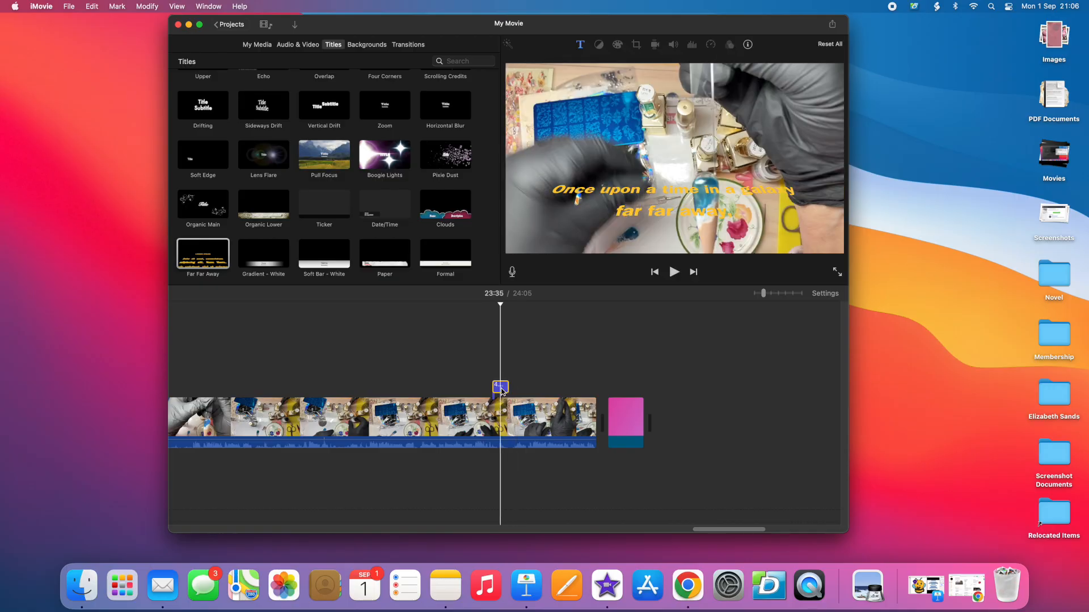
{"action": "key", "text": "Delete"}
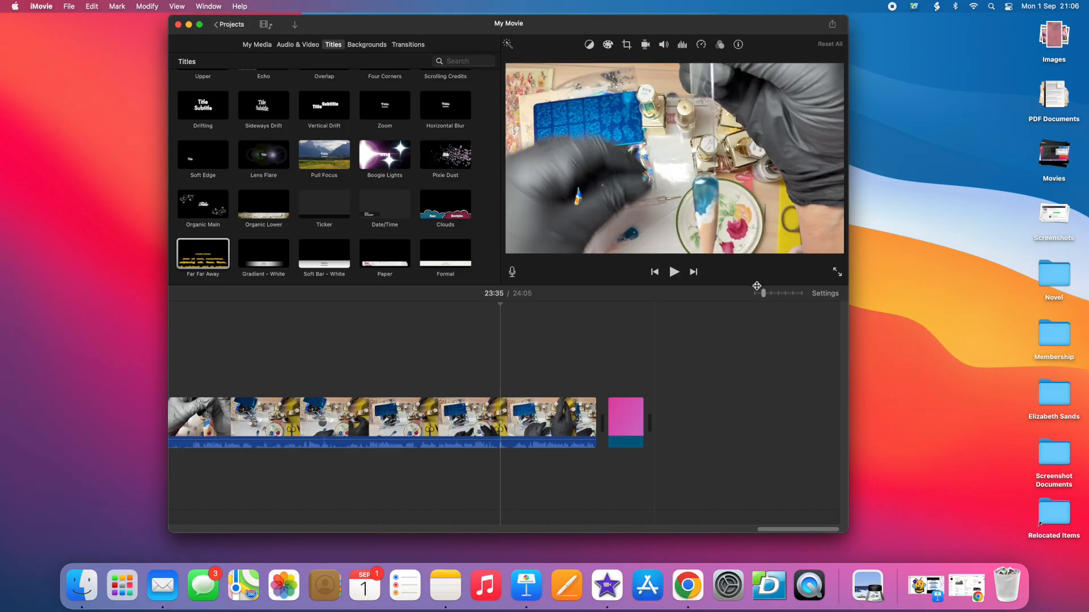
{"action": "left_click", "coordinate": [755, 294]}
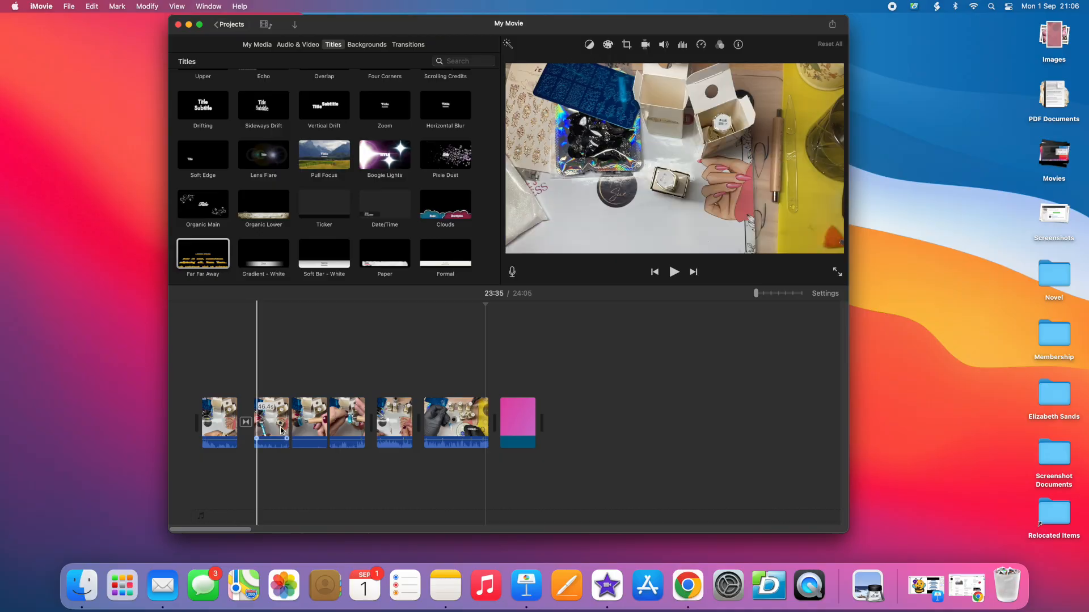
{"action": "left_click", "coordinate": [197, 324]}
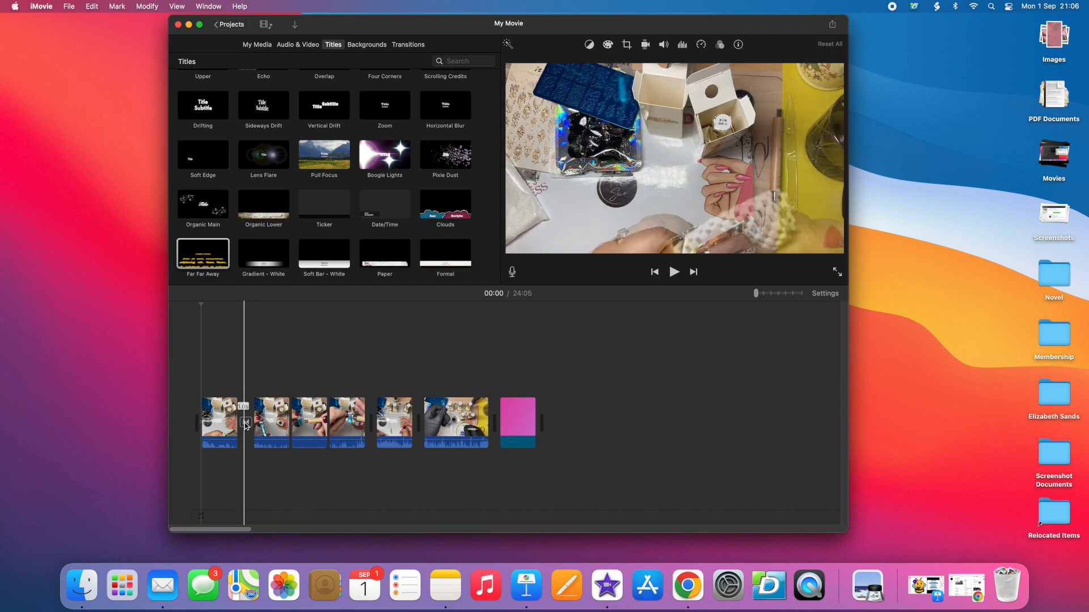
- Add the nail color chart image from the project media as an overlay above the main video at 01:31
{"action": "left_click", "coordinate": [311, 425]}
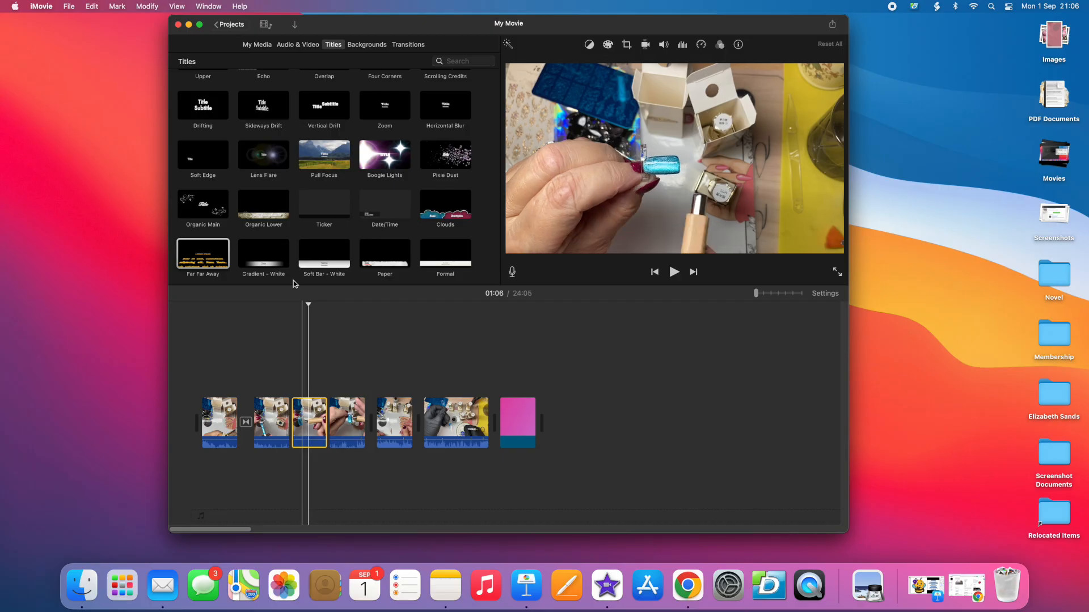
{"action": "left_click", "coordinate": [261, 46]}
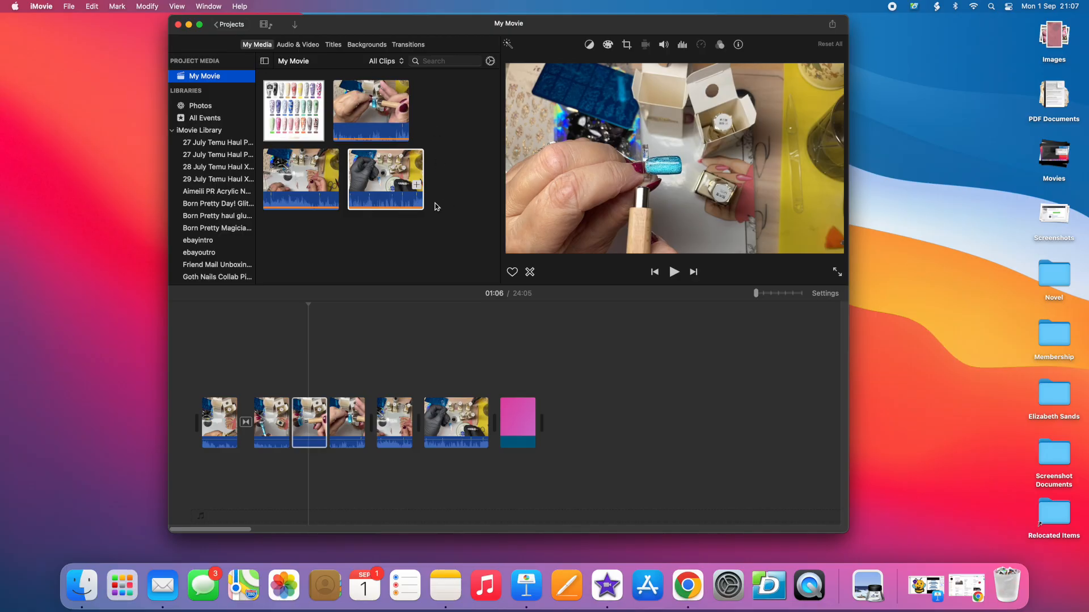
{"action": "left_click", "coordinate": [296, 120]}
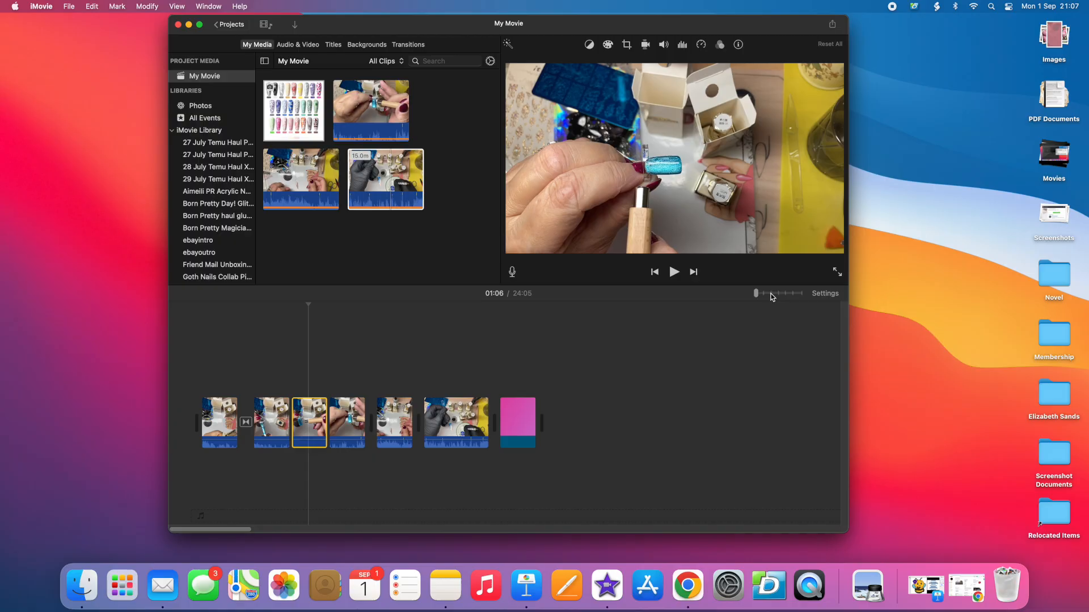
{"action": "left_click", "coordinate": [771, 294]}
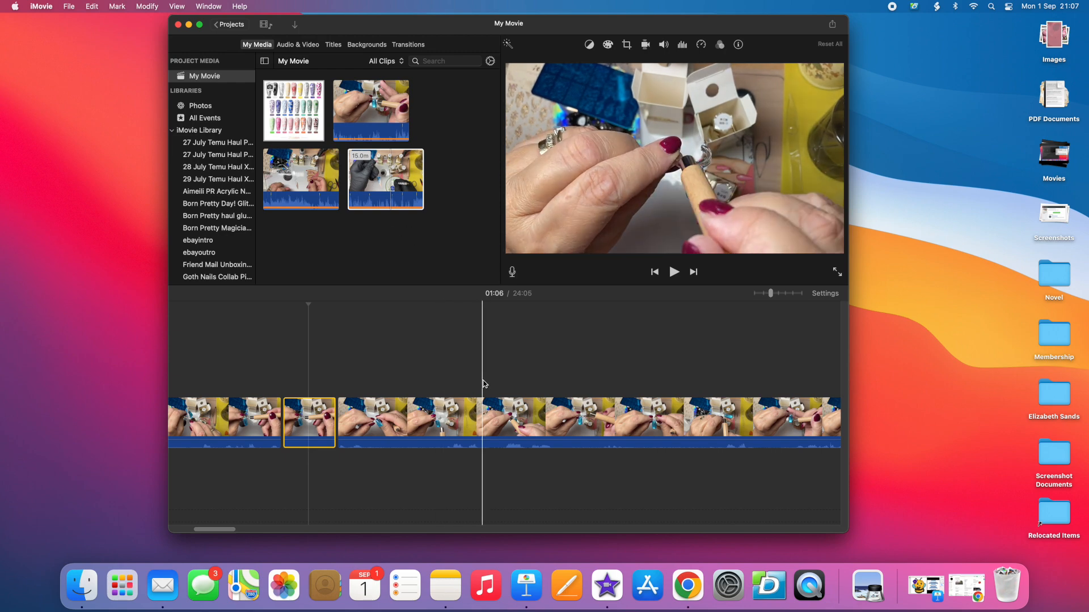
{"action": "left_click", "coordinate": [484, 384]}
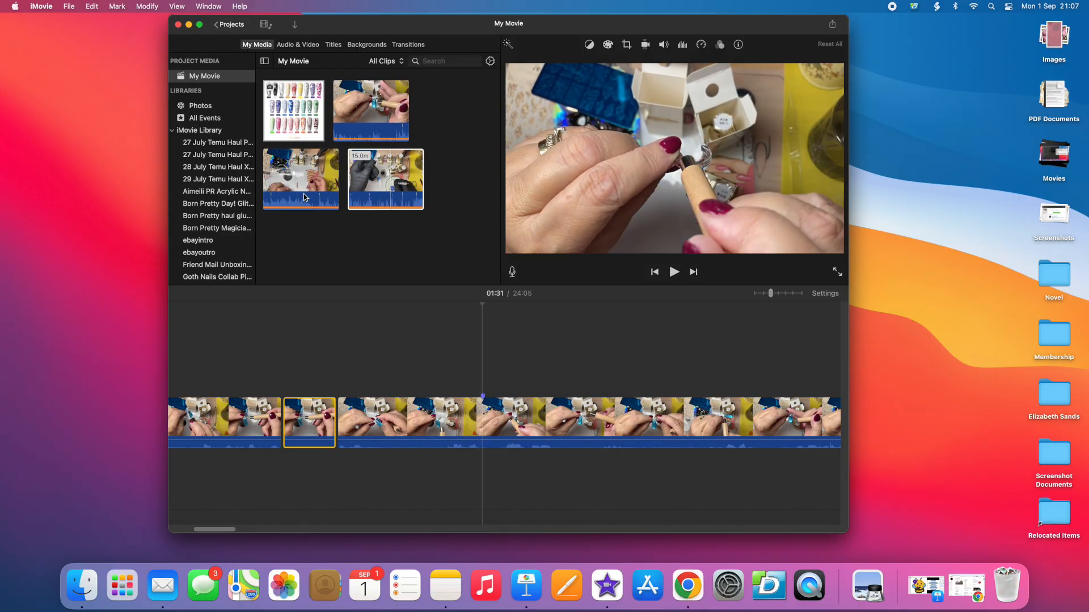
{"action": "left_click", "coordinate": [305, 132]}
{"action": "left_click_drag", "start_coordinate": [305, 132], "coordinate": [483, 335]}
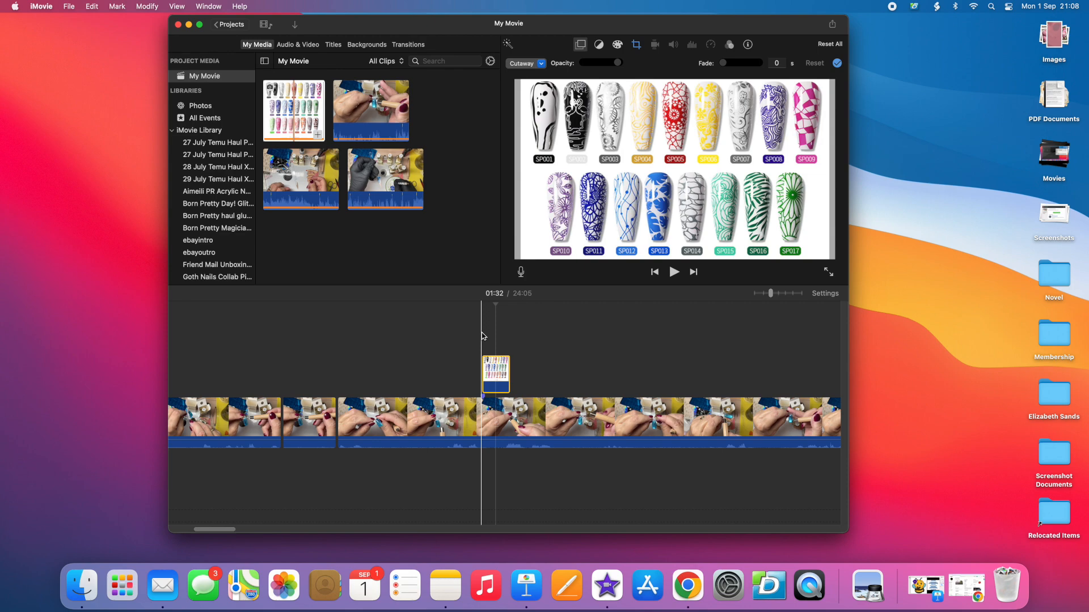
- Play the nail chart overlay from just before its start, and return the playhead to 01:30
{"action": "left_click", "coordinate": [478, 340]}
{"action": "key", "text": "space"}
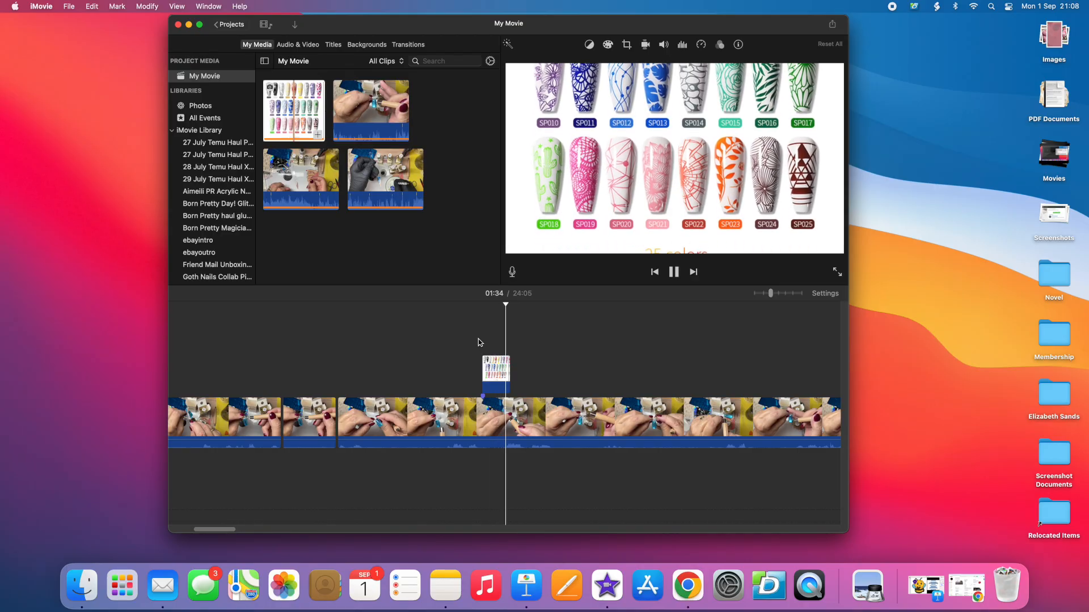
{"action": "left_click", "coordinate": [476, 347]}
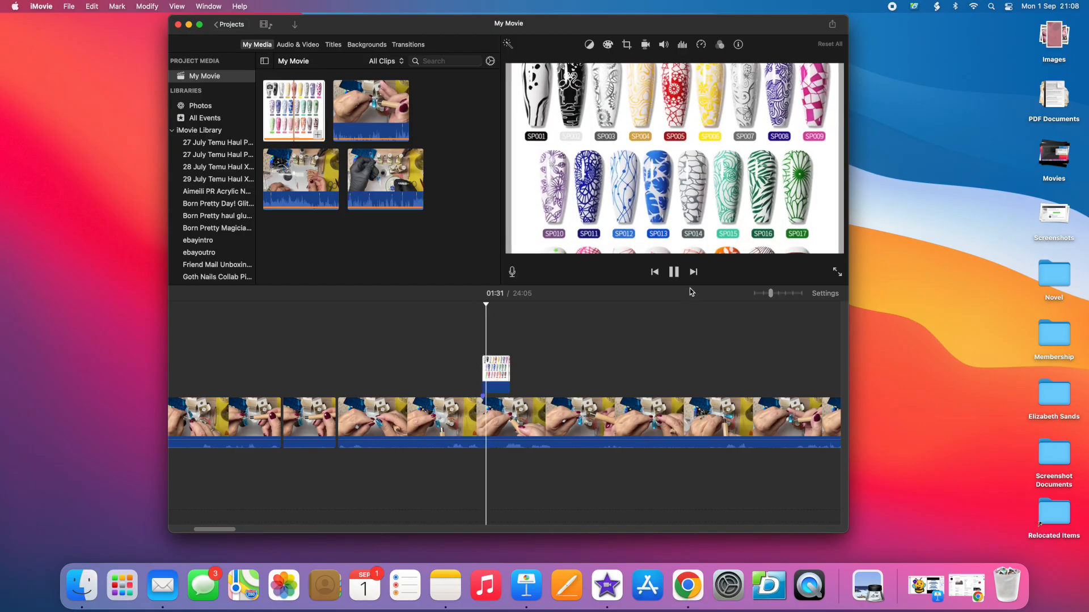
{"action": "left_click", "coordinate": [674, 273]}
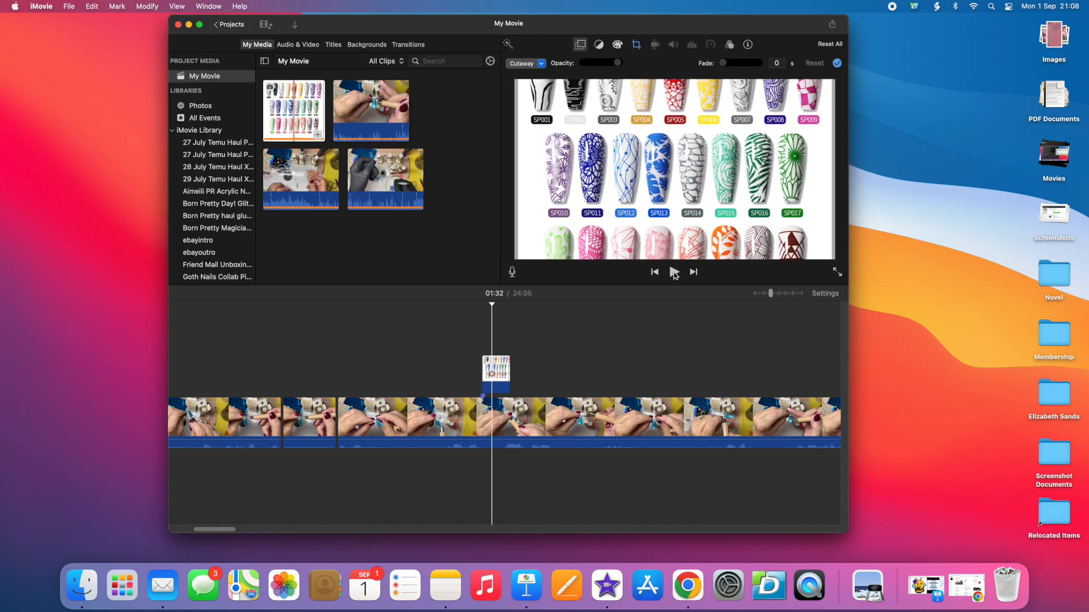
{"action": "left_click", "coordinate": [480, 348]}
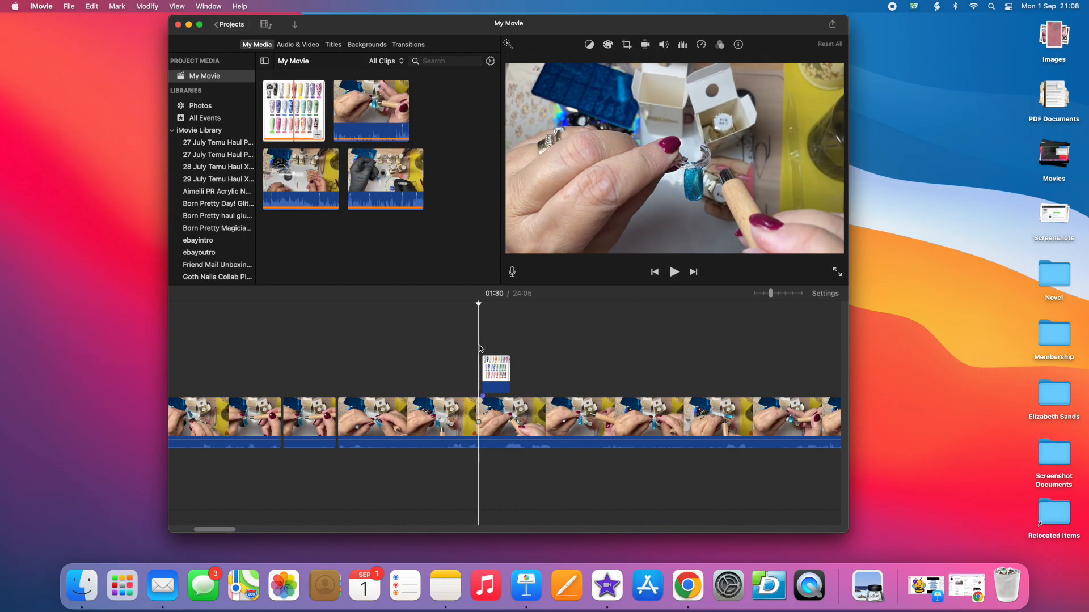
- Set the nail chart overlay's crop style to Fit so the entire image is shown
{"action": "left_click", "coordinate": [498, 378]}
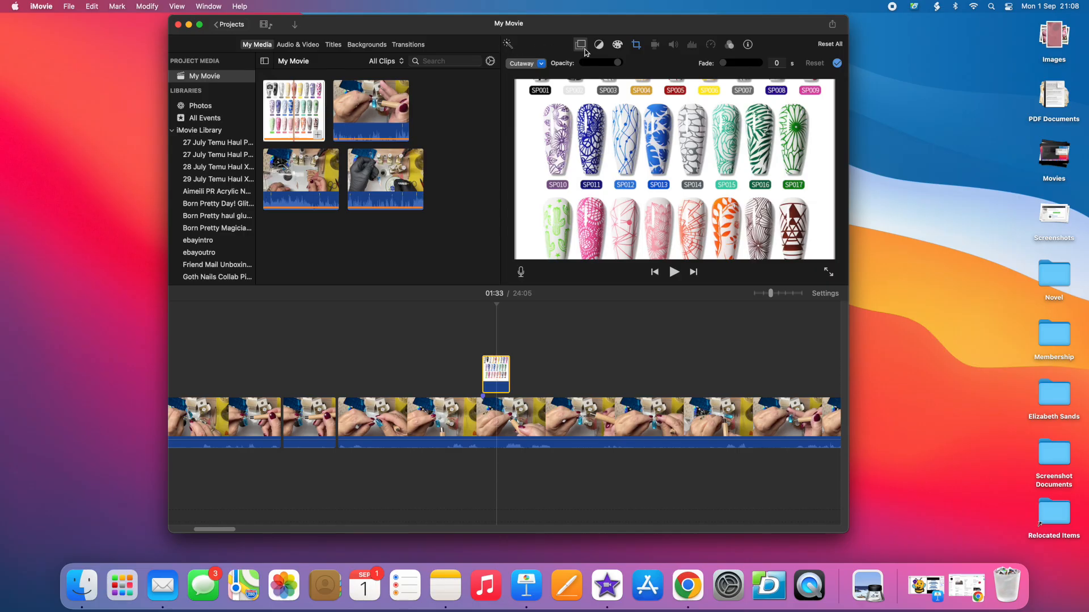
{"action": "left_click", "coordinate": [637, 45]}
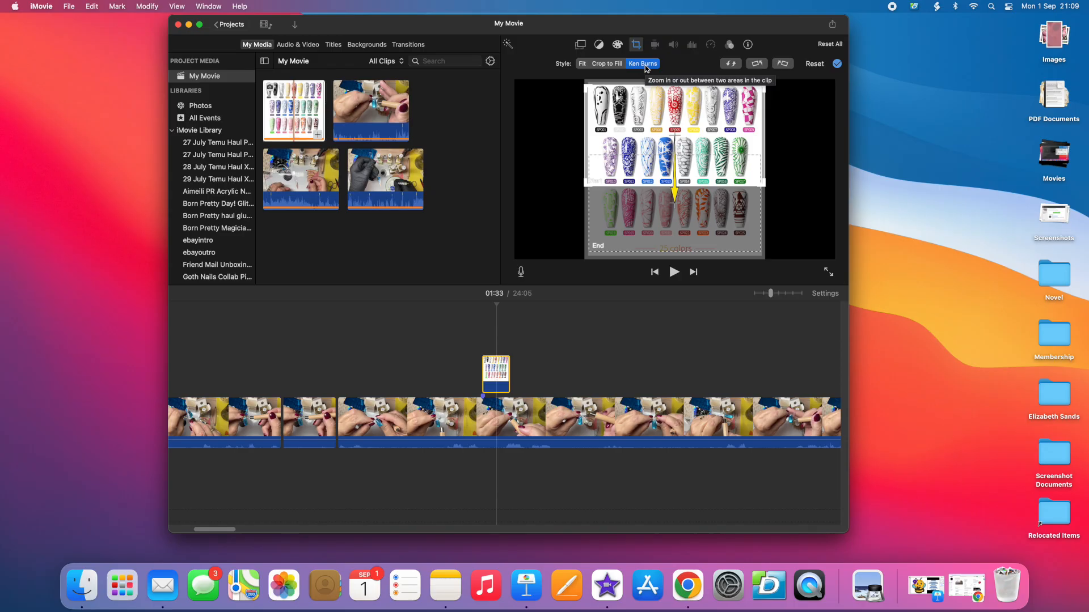
{"action": "left_click", "coordinate": [583, 66]}
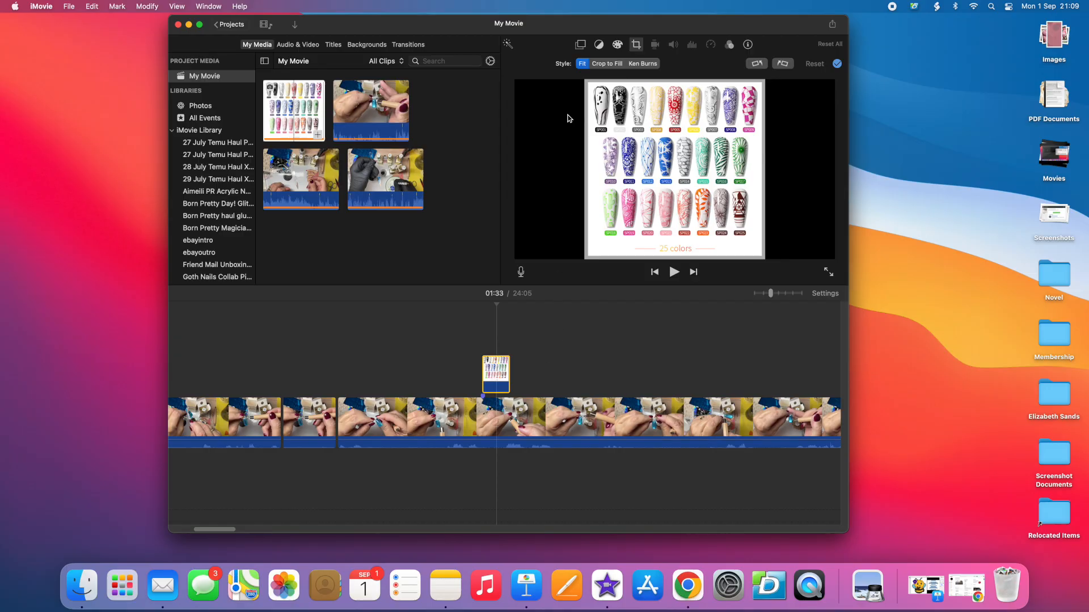
- Compare the overlay's adjustment options with the main clip's, and change the nail chart's overlay style to Picture in Picture
{"action": "left_click", "coordinate": [581, 48]}
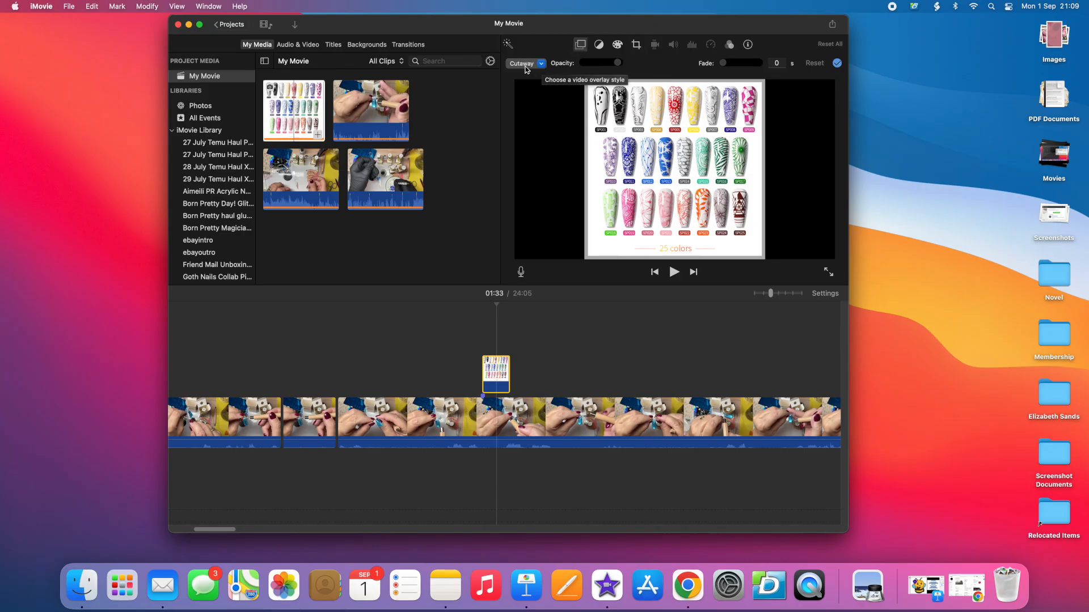
{"action": "left_click", "coordinate": [484, 418]}
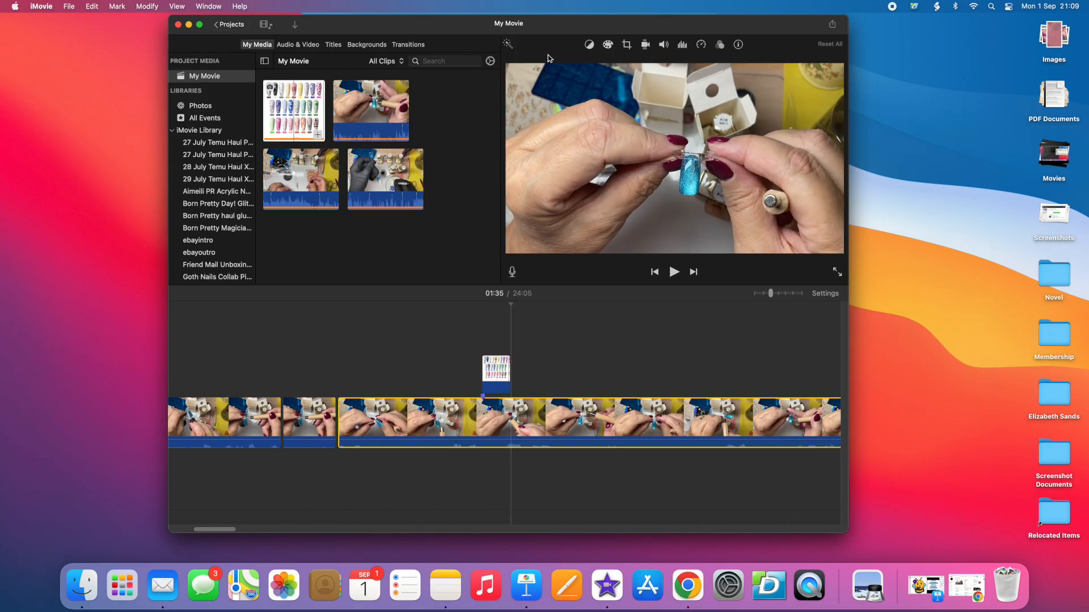
{"action": "left_click", "coordinate": [626, 46]}
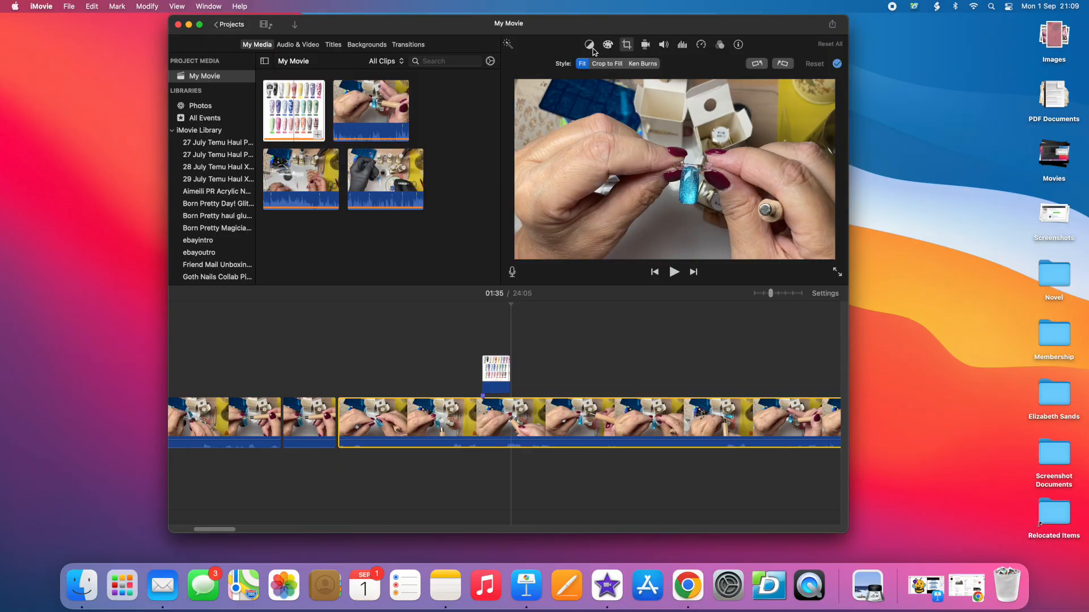
{"action": "left_click", "coordinate": [497, 366]}
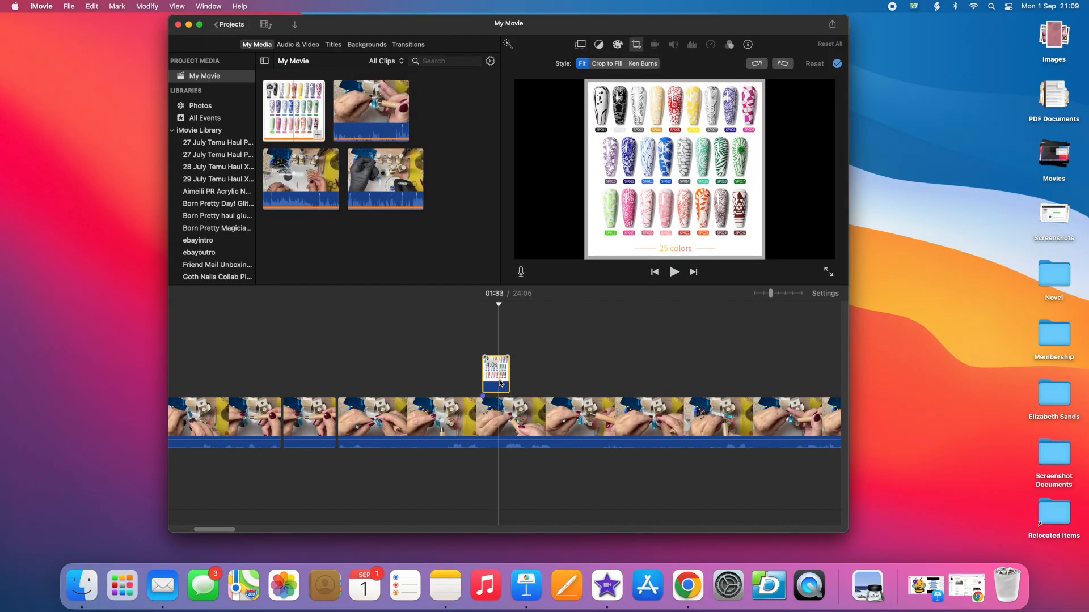
{"action": "left_click", "coordinate": [581, 48]}
{"action": "left_click", "coordinate": [542, 65]}
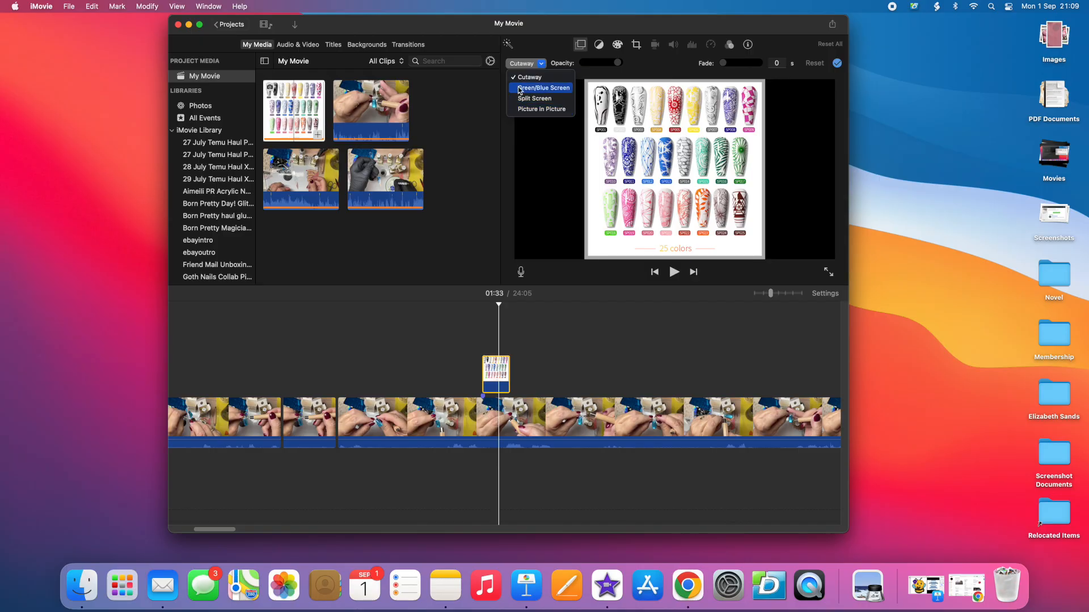
{"action": "left_click", "coordinate": [539, 110]}
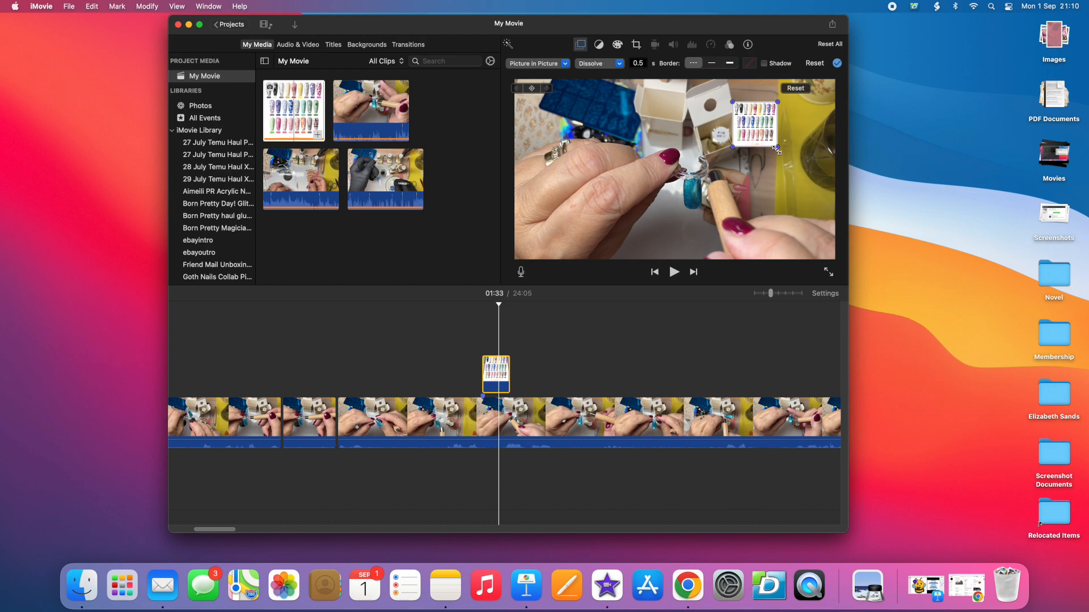
- Place the picture-in-picture chart in the video frame's upper-right corner, enlarge it to about two thirds of the frame height, and play it
{"action": "left_click_drag", "start_coordinate": [743, 127], "coordinate": [816, 111]}
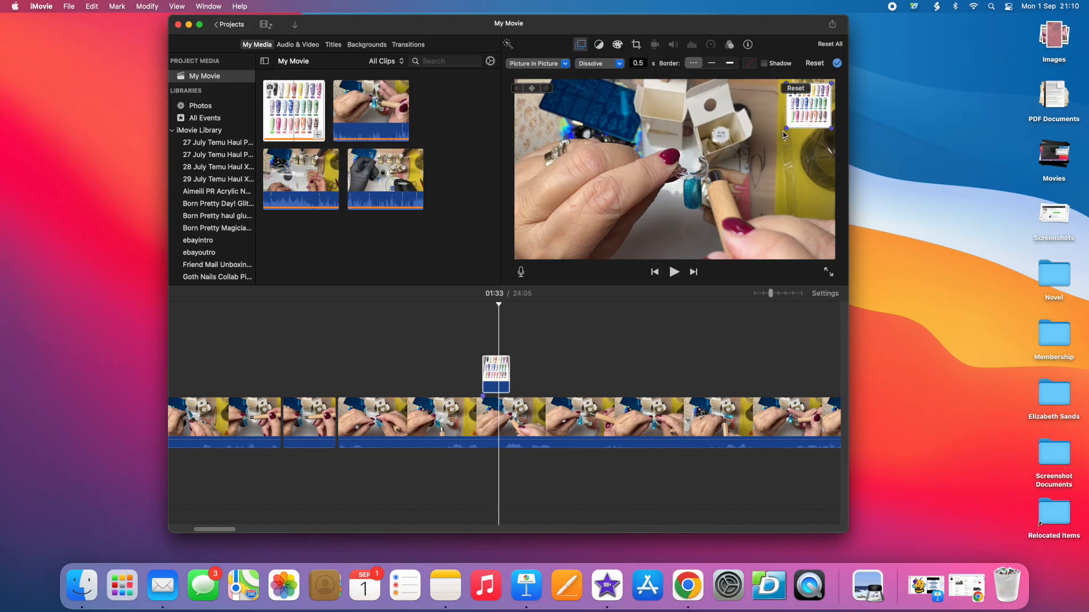
{"action": "left_click_drag", "start_coordinate": [786, 129], "coordinate": [734, 203]}
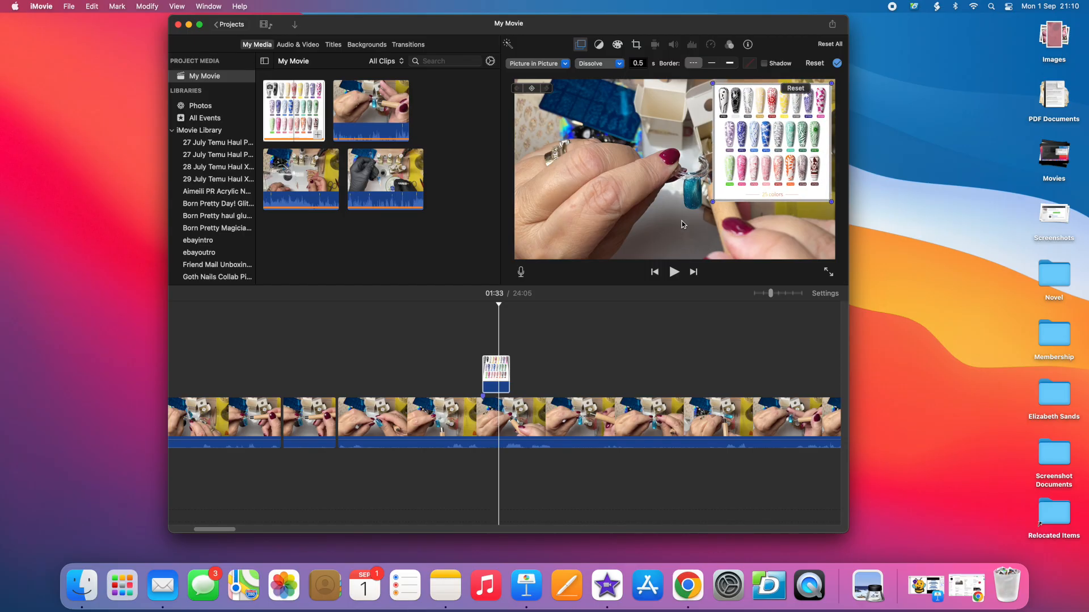
{"action": "left_click", "coordinate": [837, 63]}
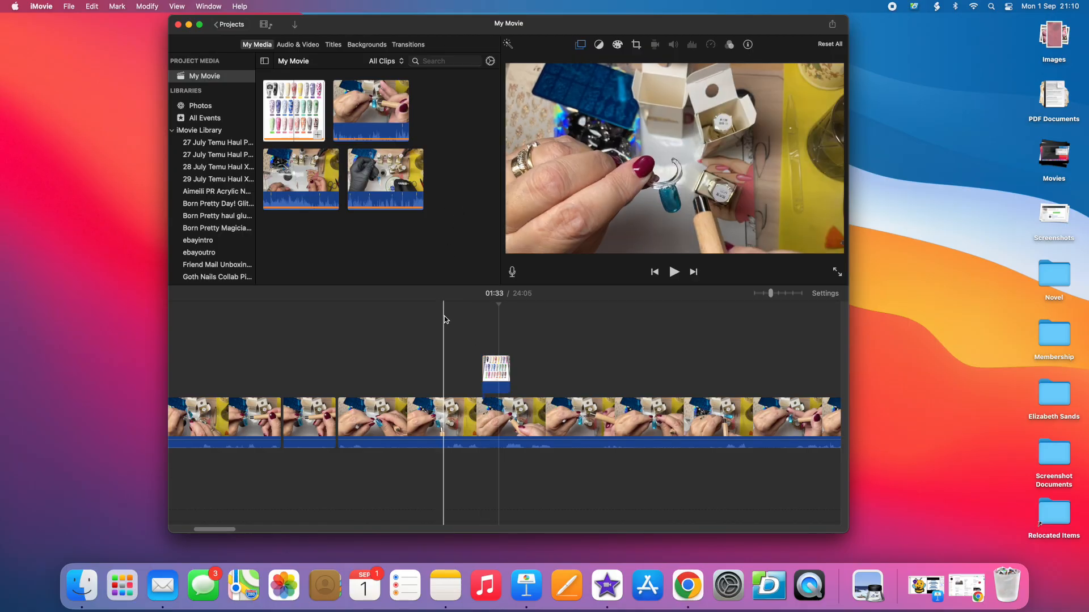
{"action": "left_click", "coordinate": [479, 317]}
{"action": "key", "text": "space"}
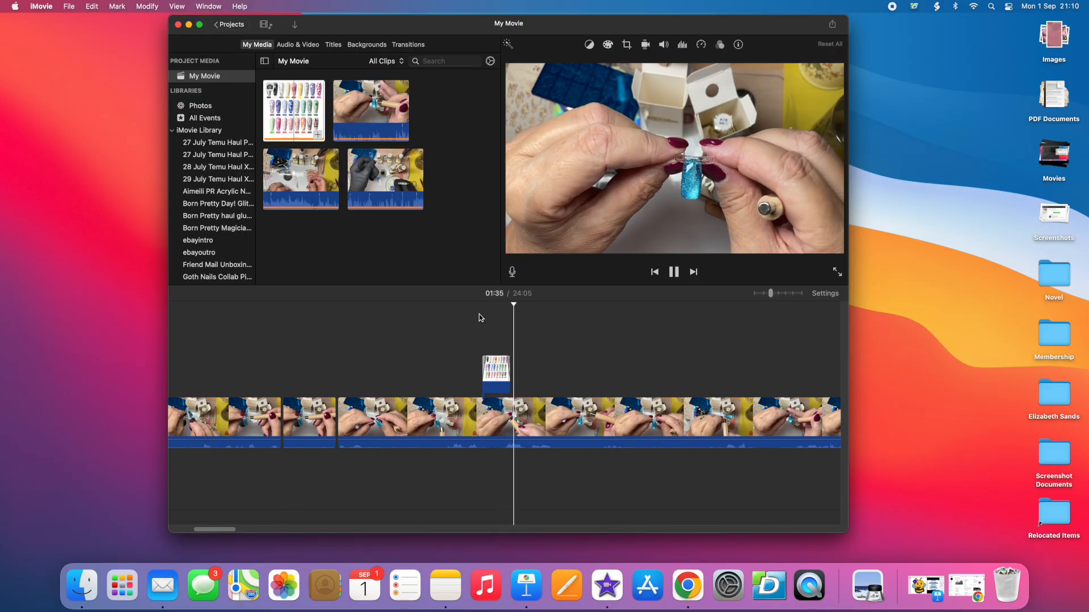
- Lengthen the nail chart overlay so it ends at about 01:39, and play it from just before its start
{"action": "left_click", "coordinate": [504, 376]}
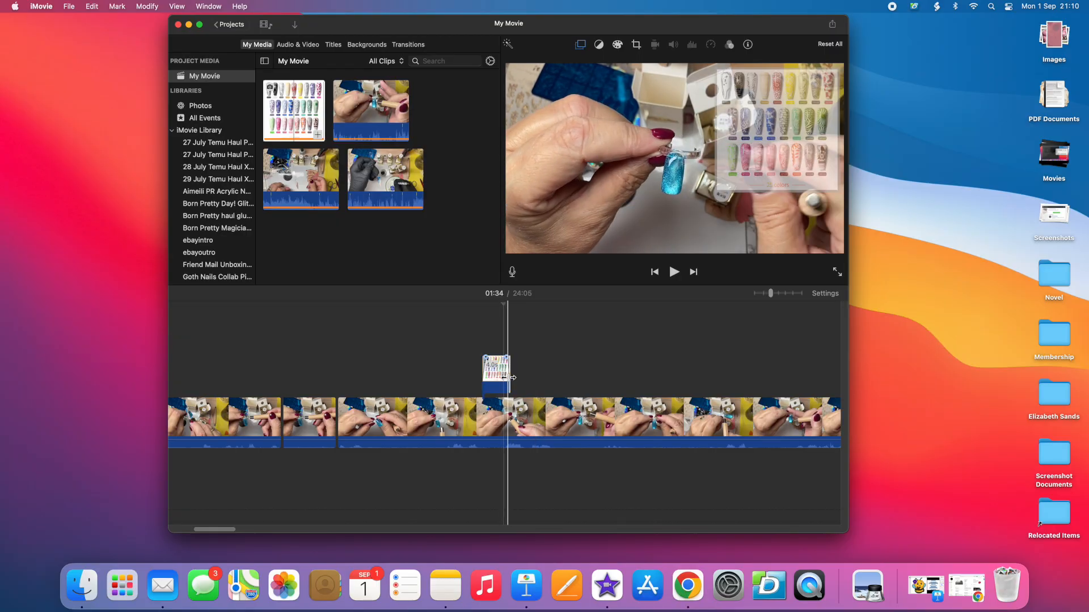
{"action": "left_click_drag", "start_coordinate": [512, 377], "coordinate": [546, 377]}
{"action": "left_click", "coordinate": [478, 371]}
{"action": "key", "text": "space"}
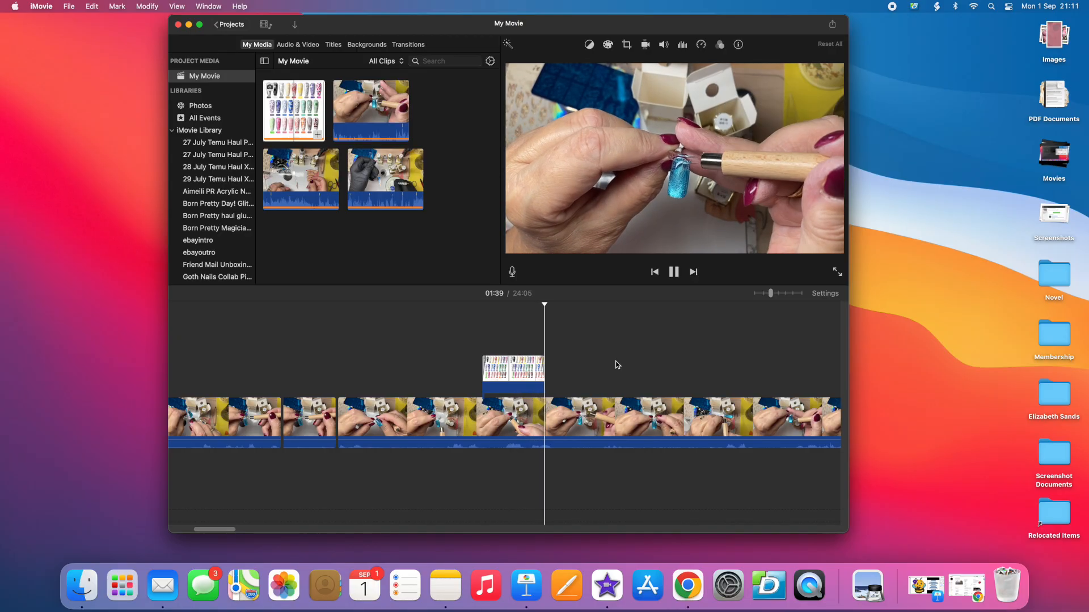
{"action": "left_click", "coordinate": [675, 272]}
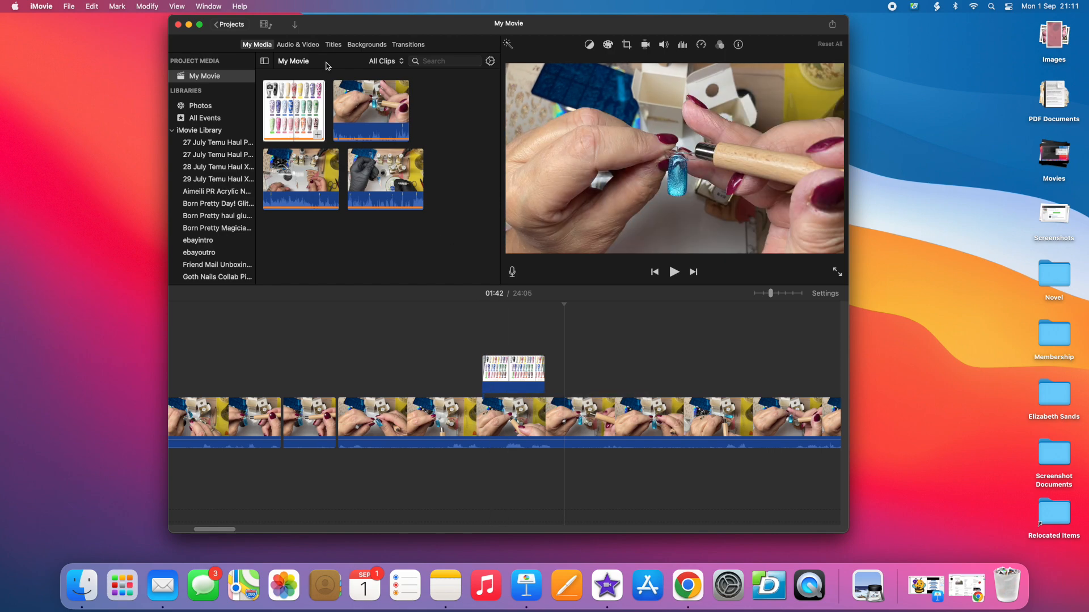
- Add the Lower title above the nail chart overlay, aligned with the overlay's start
{"action": "left_click", "coordinate": [334, 45]}
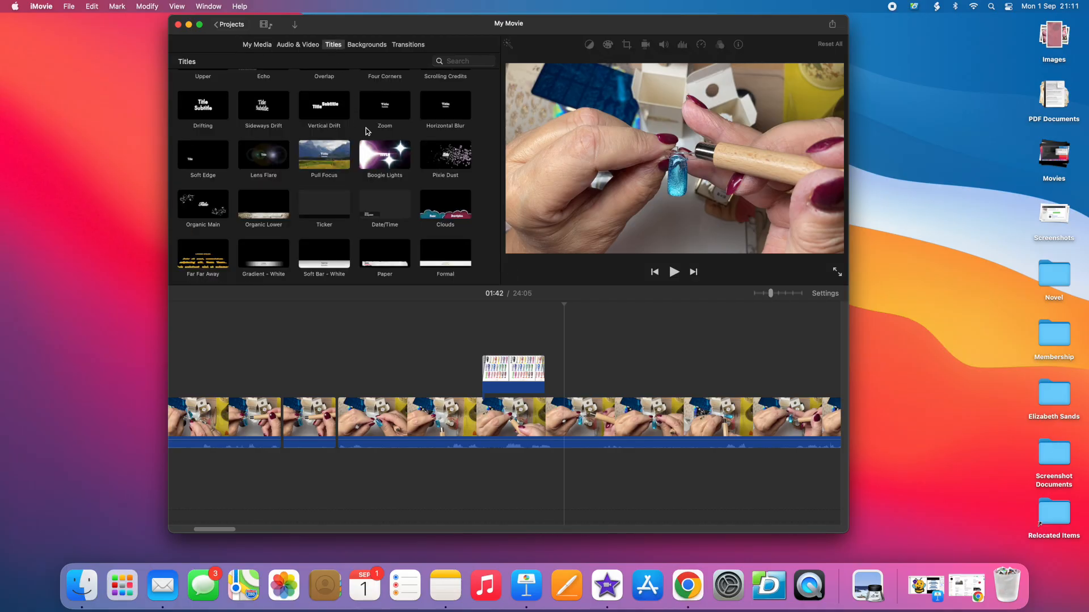
{"action": "scroll", "coordinate": [366, 131], "scroll_direction": "up", "scroll_amount": 5}
{"action": "scroll", "coordinate": [397, 147], "scroll_direction": "down", "scroll_amount": 1}
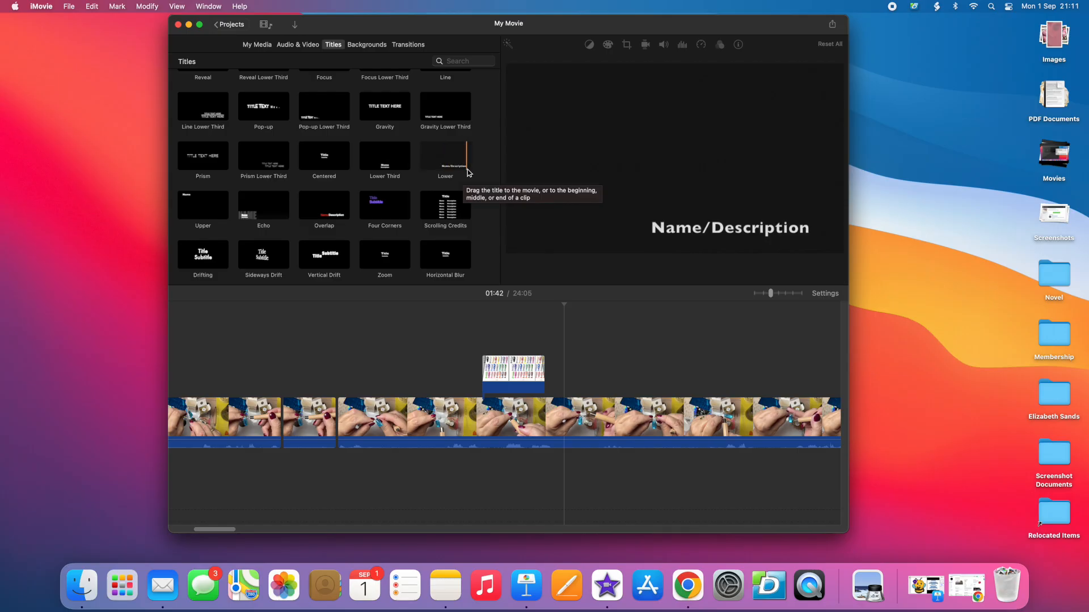
{"action": "left_click_drag", "start_coordinate": [445, 170], "coordinate": [483, 333]}
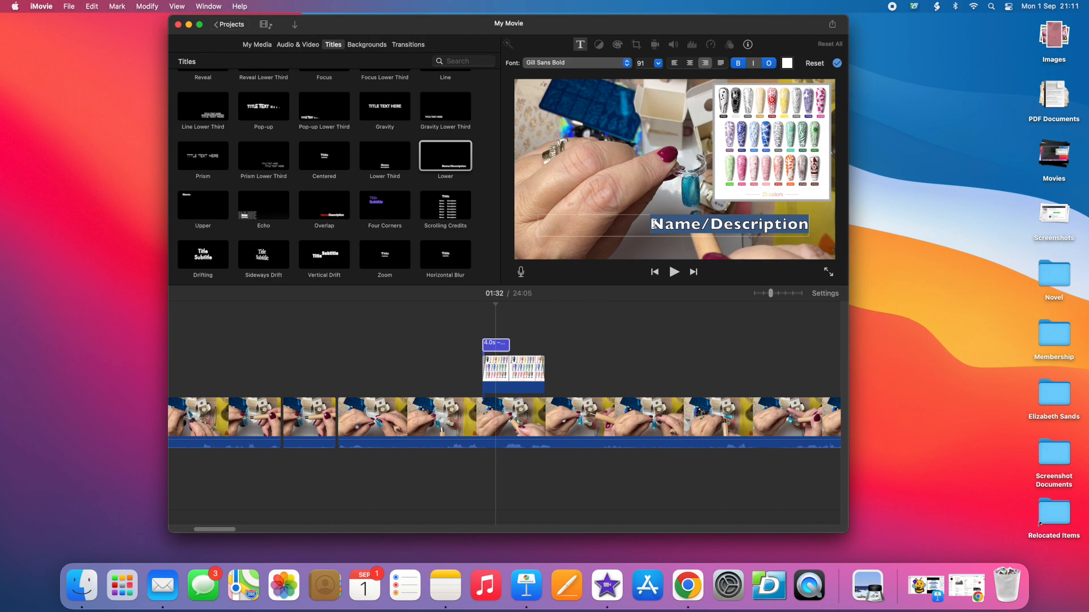
- Replace the Lower title's placeholder text with "use my discount code nails by sue" and apply it
{"action": "type", "text": "use m;"}
{"action": "key", "text": "BackSpace"}
{"action": "type", "text": "y diso"}
{"action": "key", "text": "BackSpace"}
{"action": "type", "text": "count code"}
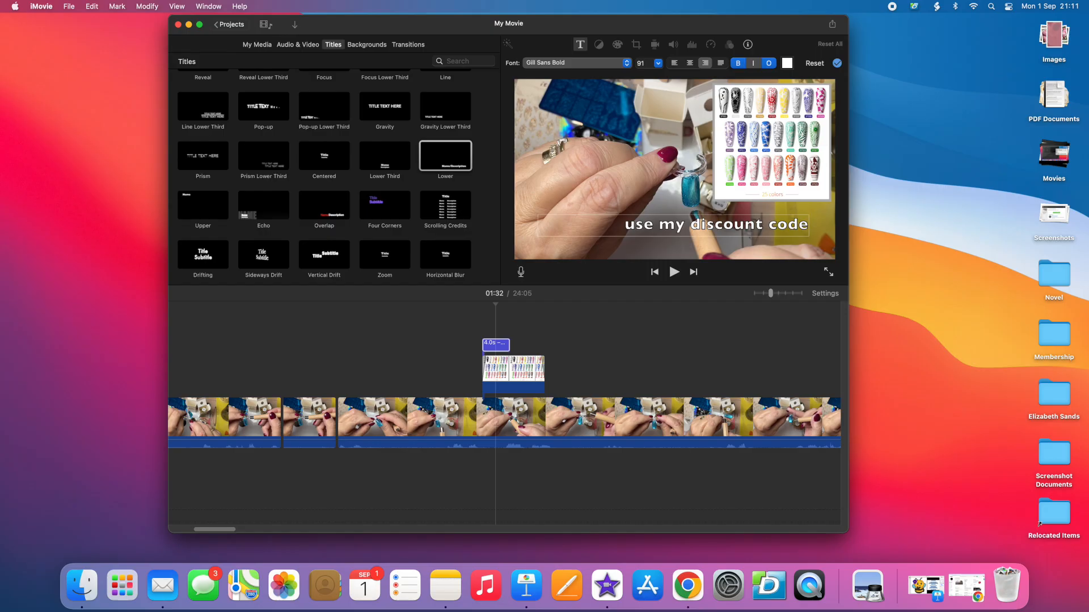
{"action": "type", "text": " nails b"}
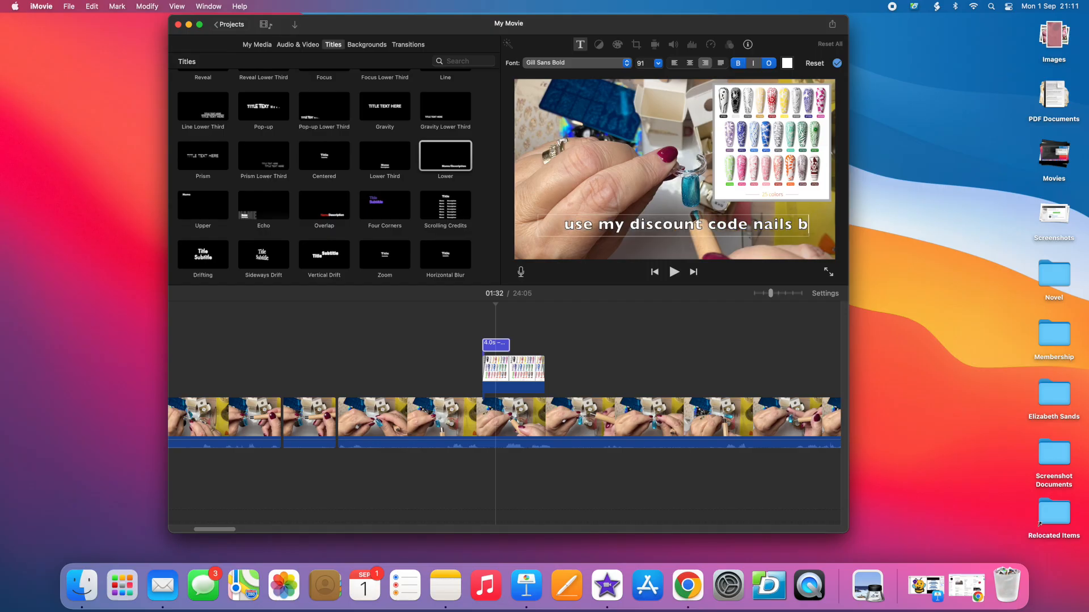
{"action": "type", "text": "y sue"}
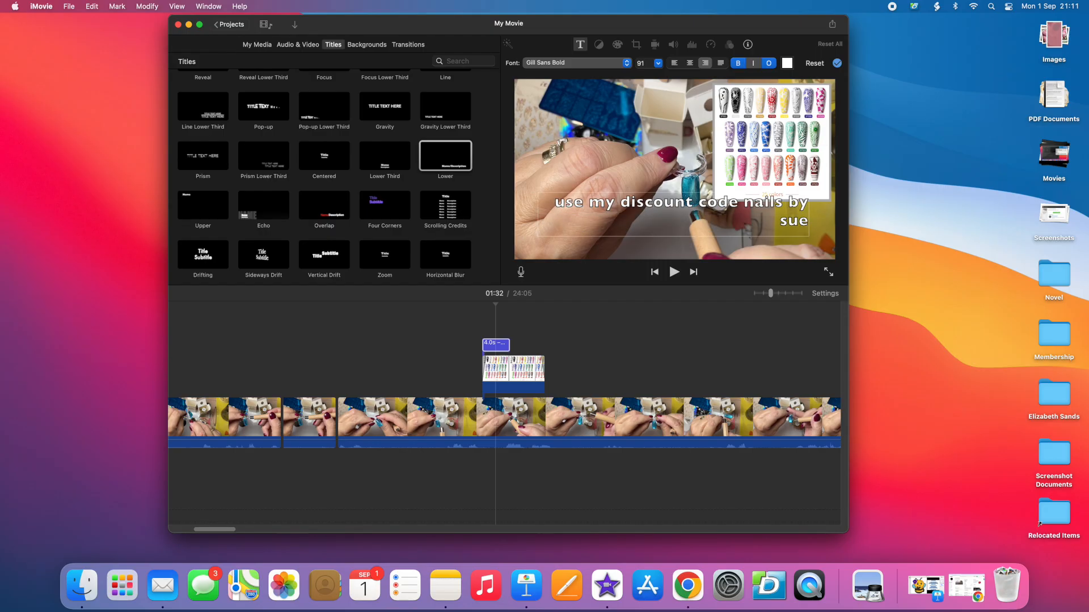
{"action": "left_click", "coordinate": [837, 63]}
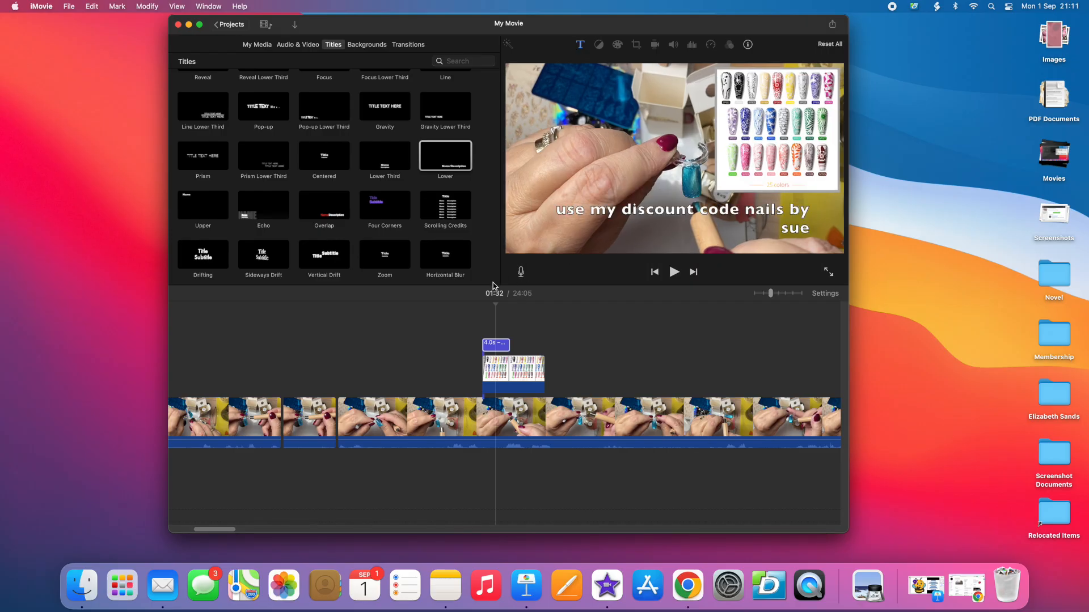
- Play the discount code title, and lengthen it to about 8.9 s so it ends together with the nail chart overlay
{"action": "left_click", "coordinate": [475, 314]}
{"action": "key", "text": "space"}
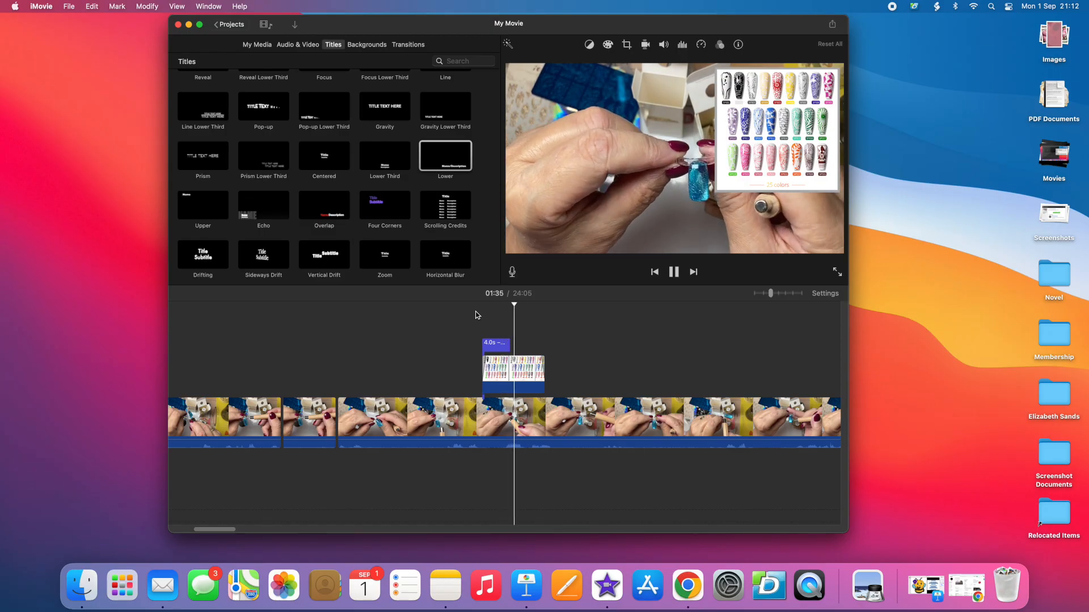
{"action": "left_click", "coordinate": [501, 349]}
{"action": "left_click_drag", "start_coordinate": [510, 346], "coordinate": [544, 348]}
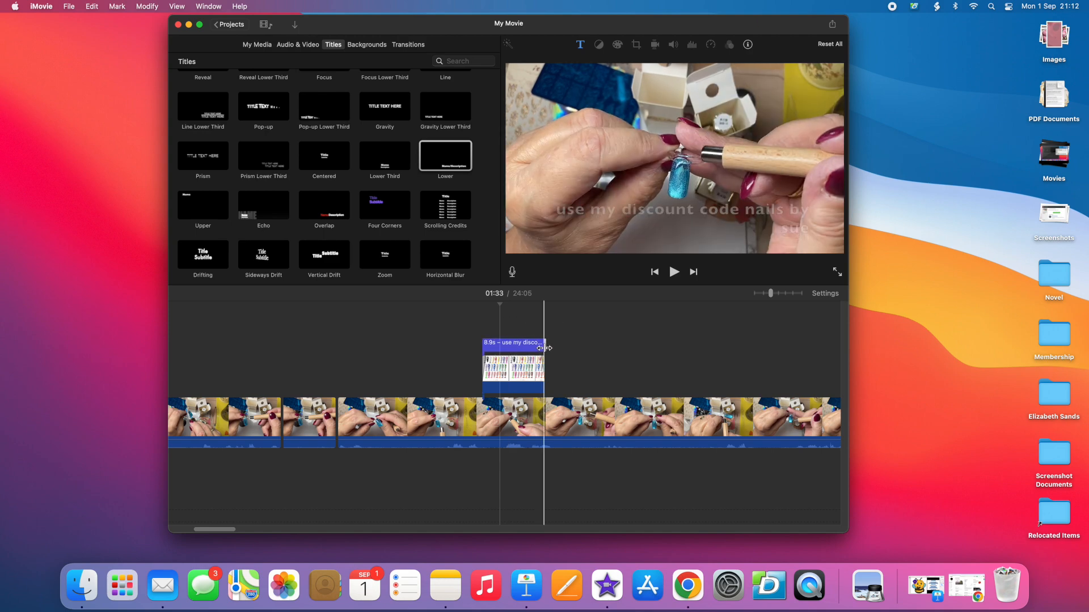
- Lengthen the discount code title to 11.0 s, and shorten the nail chart overlay to about 02:26
{"action": "left_click", "coordinate": [533, 349]}
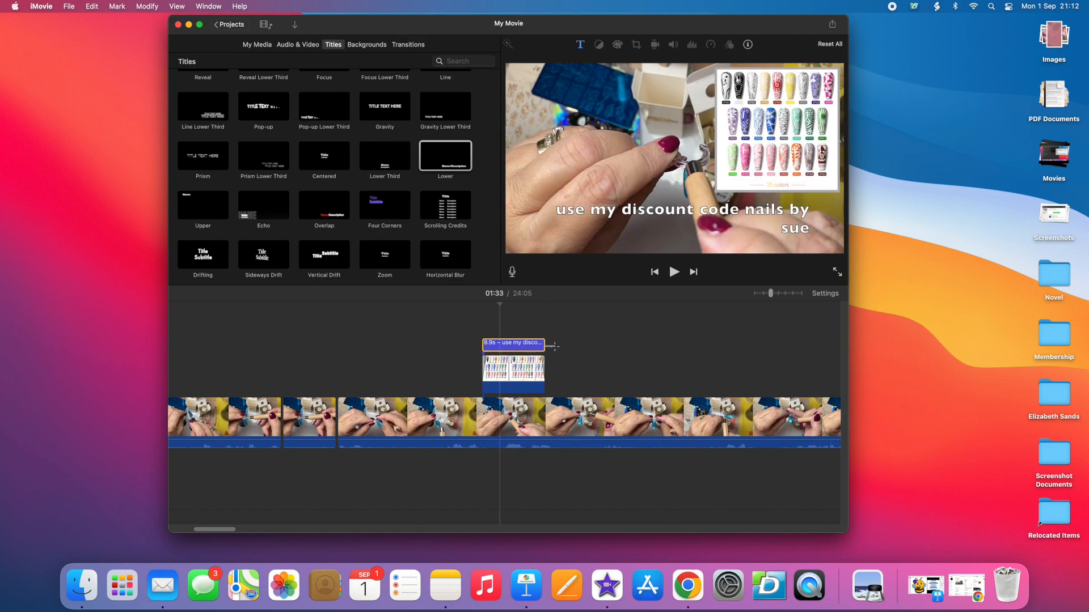
{"action": "left_click_drag", "start_coordinate": [544, 344], "coordinate": [560, 344]}
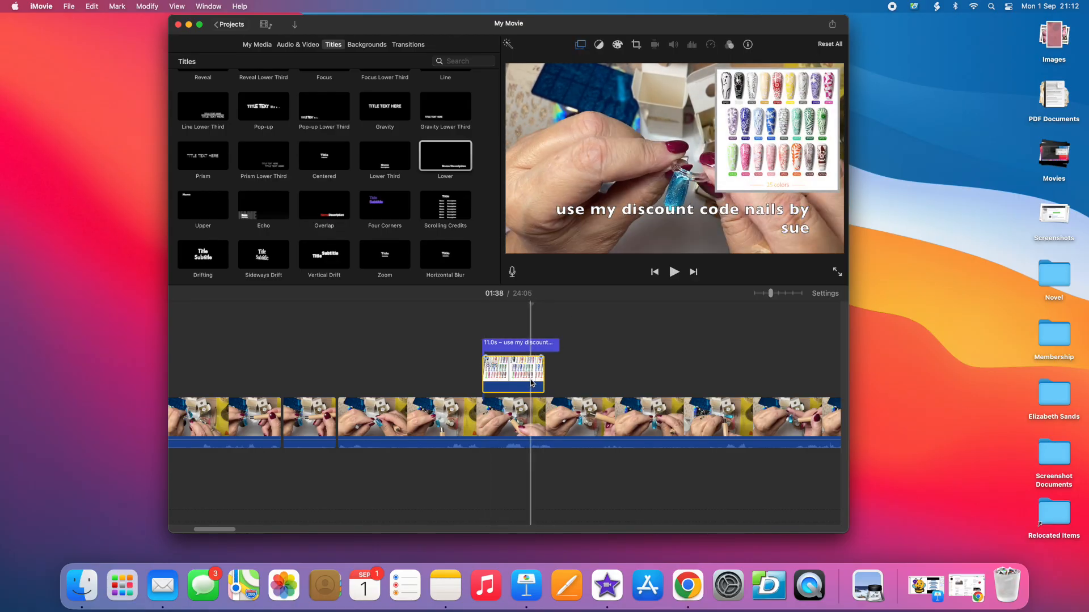
{"action": "left_click_drag", "start_coordinate": [544, 377], "coordinate": [502, 378]}
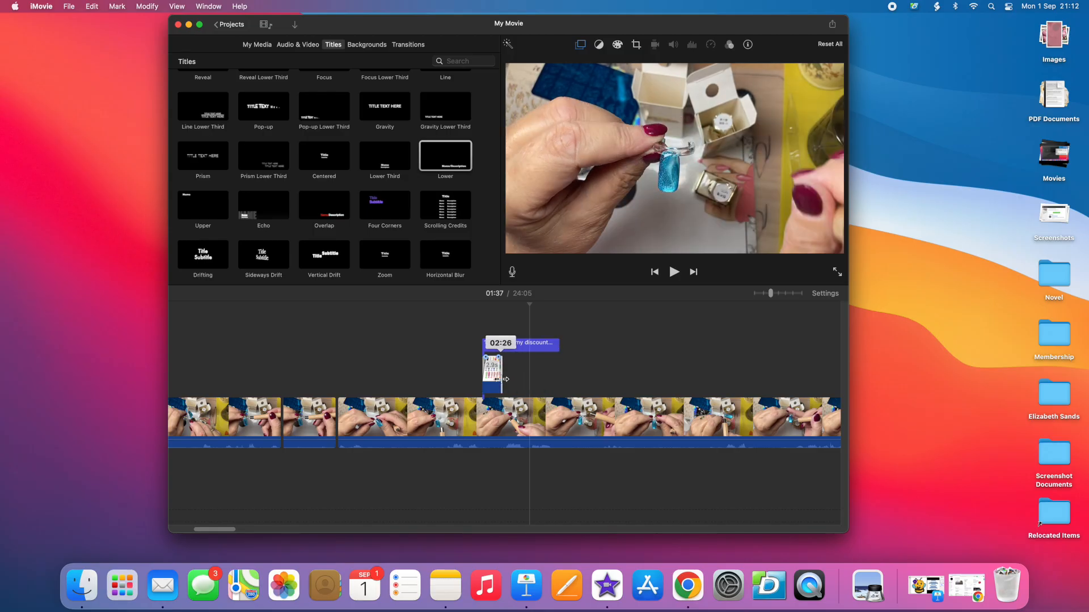
- Shorten the discount code title to 4.1 s so it slightly outlasts the nail chart overlay, and play that section
{"action": "left_click", "coordinate": [542, 346]}
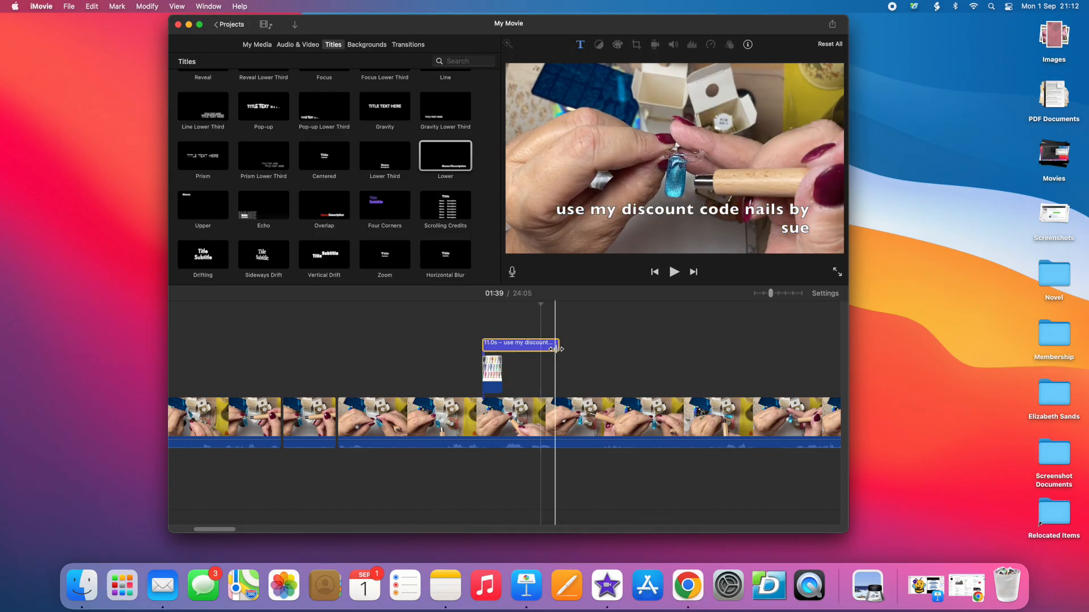
{"action": "left_click_drag", "start_coordinate": [557, 348], "coordinate": [509, 350]}
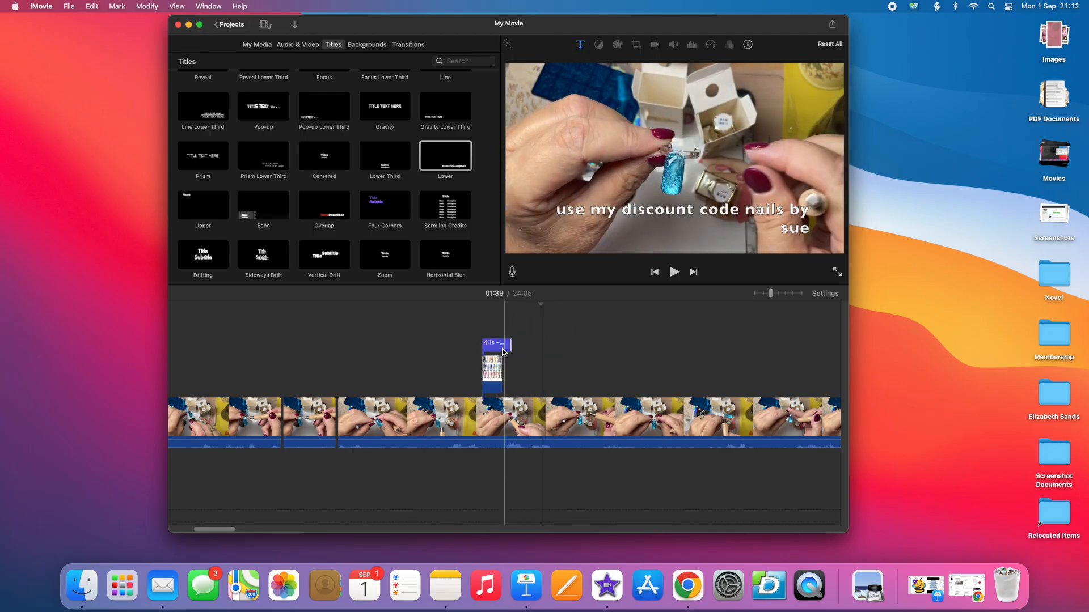
{"action": "left_click", "coordinate": [477, 346]}
{"action": "key", "text": "space"}
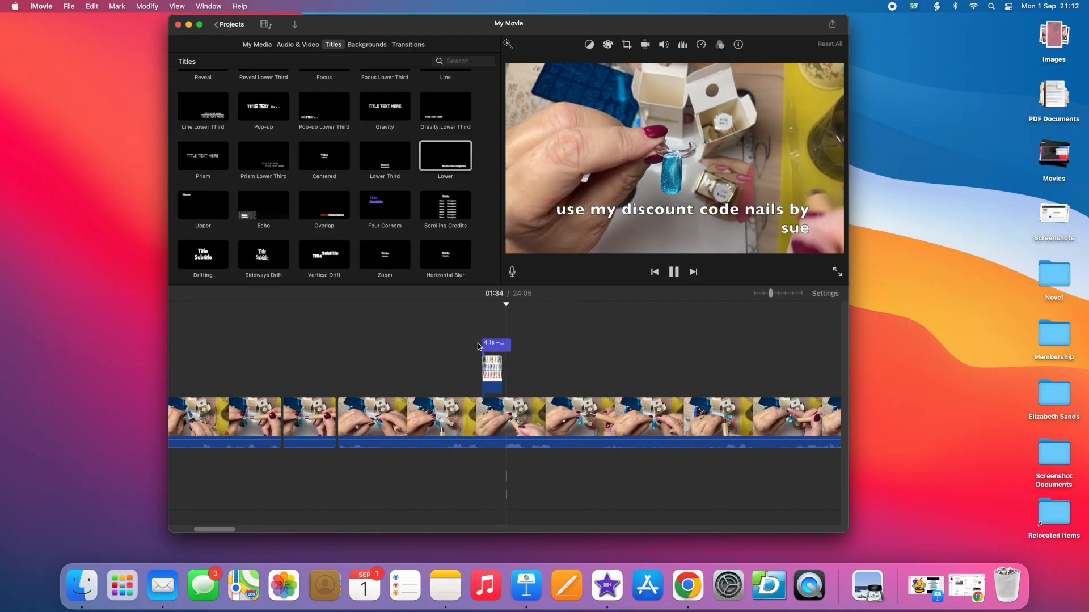
{"action": "scroll", "coordinate": [477, 347], "scroll_direction": "right", "scroll_amount": 1}
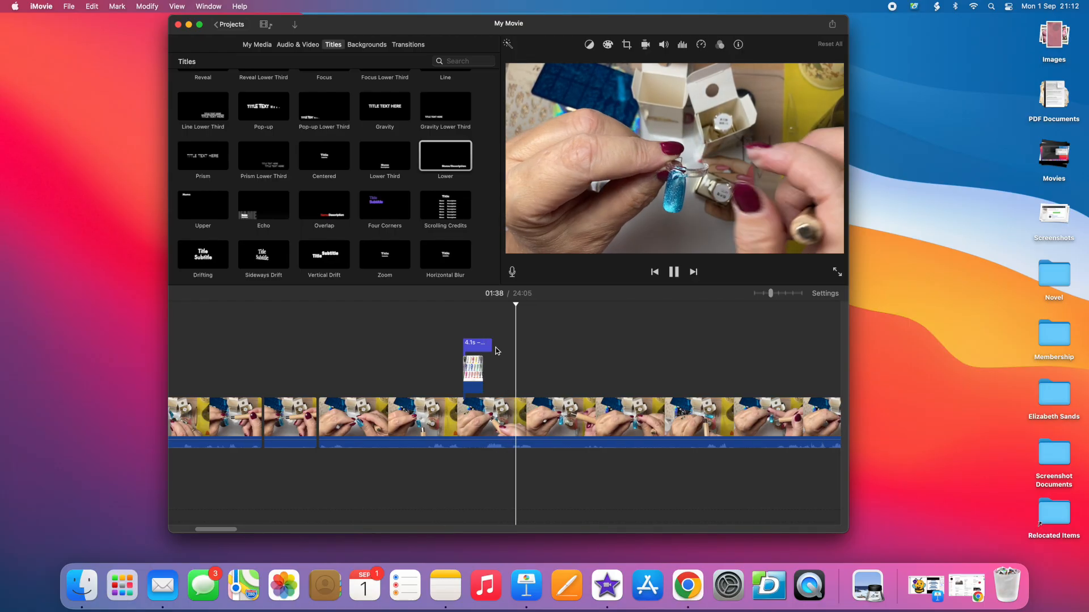
- Delete the discount code title and the nail chart overlay from the timeline
{"action": "left_click", "coordinate": [478, 347]}
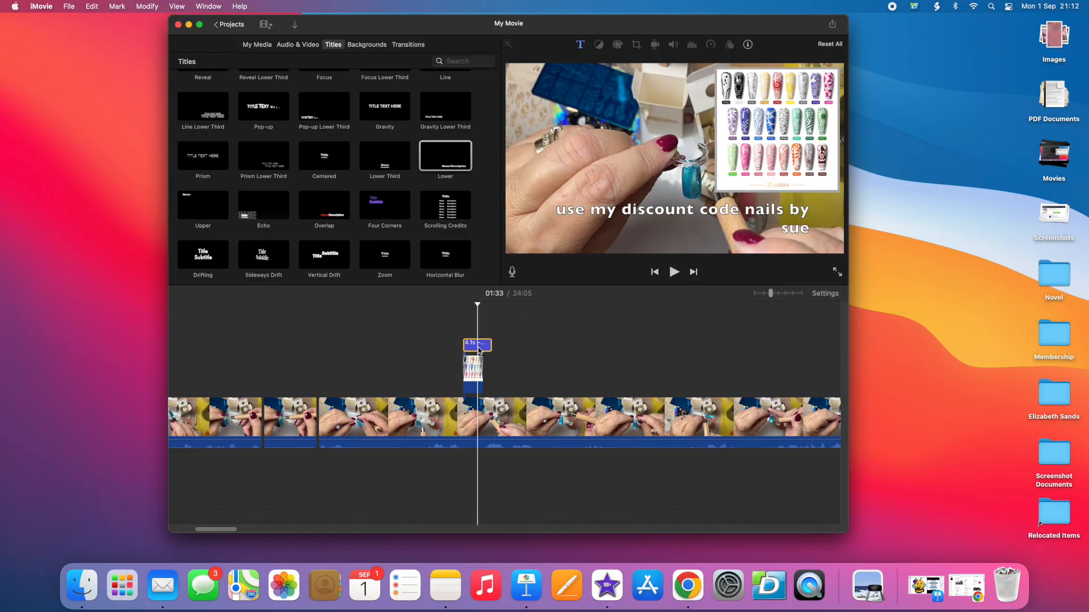
{"action": "key", "text": "Delete"}
{"action": "left_click", "coordinate": [470, 367]}
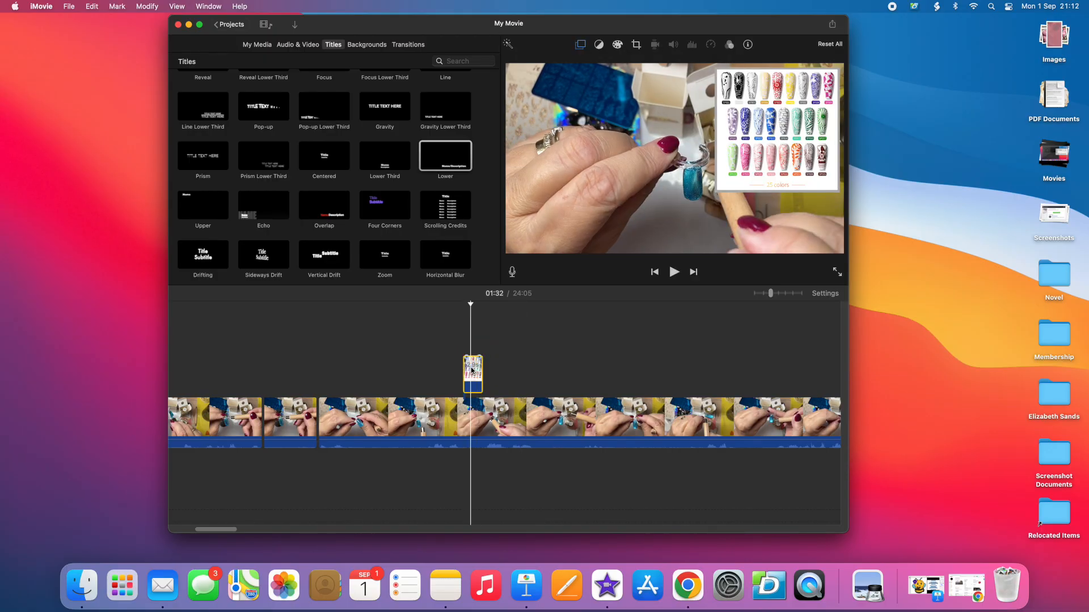
{"action": "key", "text": "Delete"}
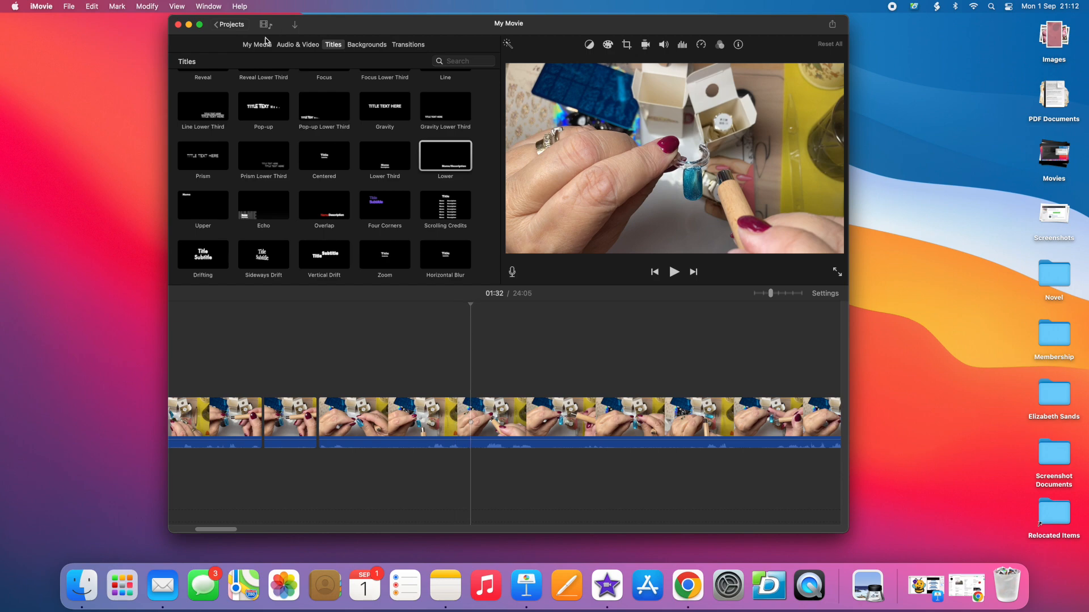
- Try placing the short third clip above the main video as an overlay, and return it to its original place in the main track
{"action": "left_click", "coordinate": [266, 45]}
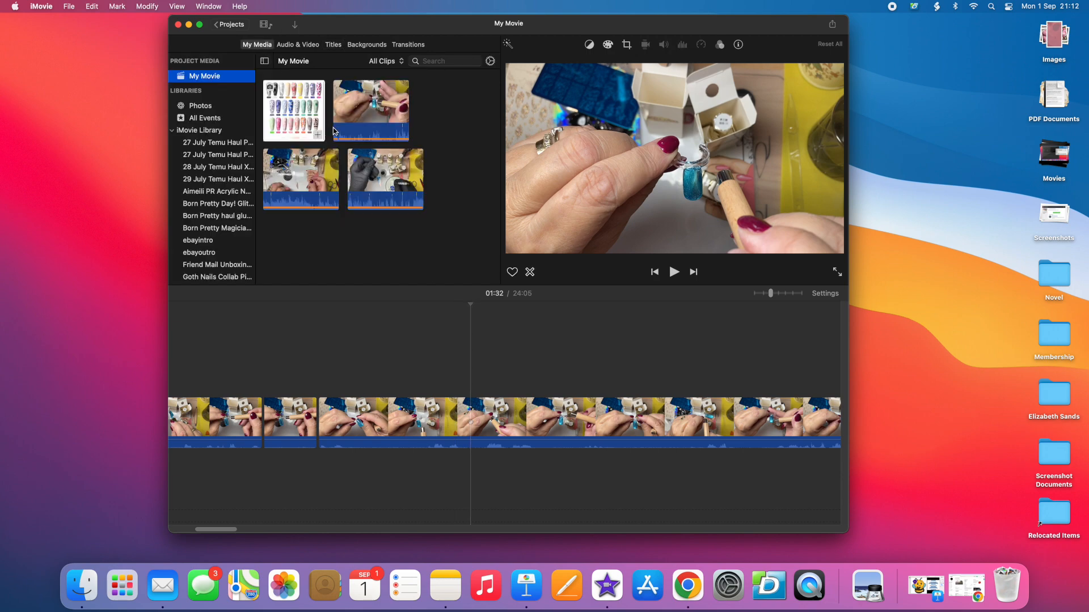
{"action": "left_click", "coordinate": [300, 108]}
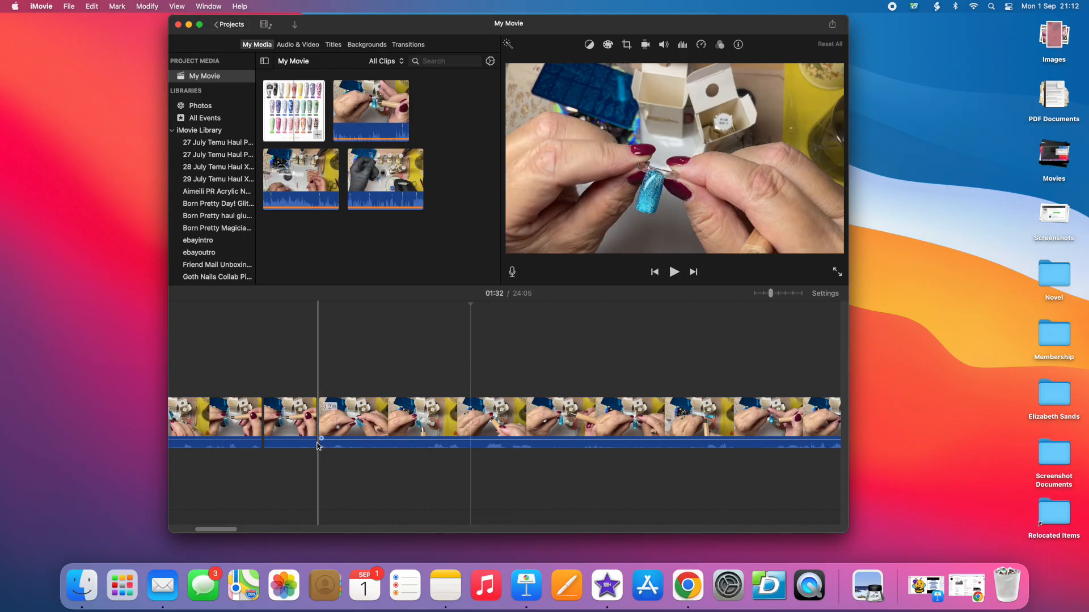
{"action": "mouse_move", "coordinate": [234, 530]}
{"action": "left_mouse_down"}
{"action": "mouse_move", "coordinate": [195, 529]}
{"action": "mouse_move", "coordinate": [213, 530]}
{"action": "left_mouse_up"}
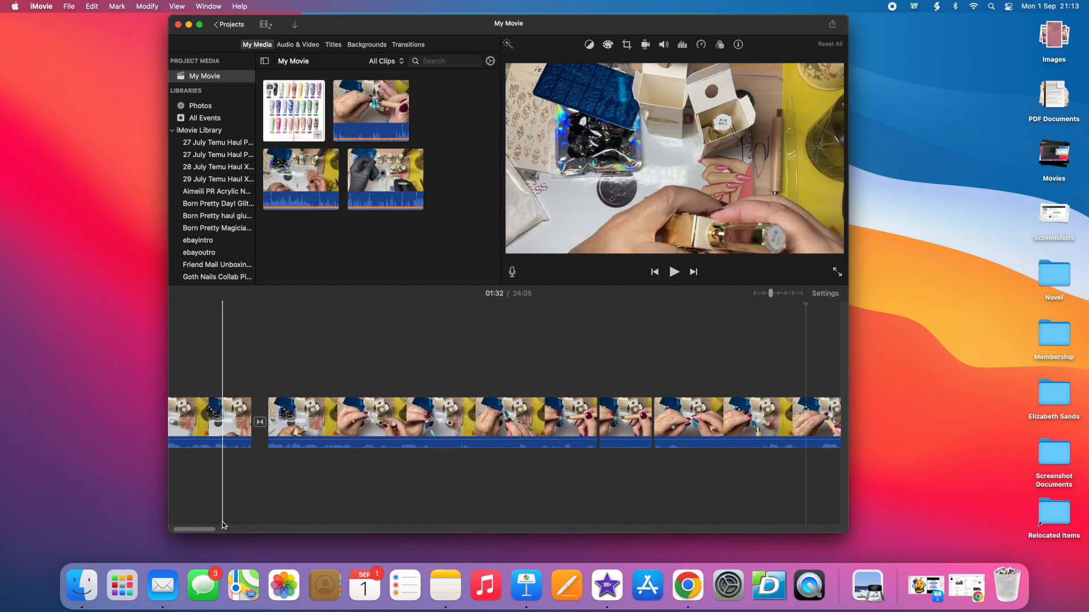
{"action": "mouse_move", "coordinate": [212, 530]}
{"action": "left_mouse_down"}
{"action": "mouse_move", "coordinate": [247, 529]}
{"action": "mouse_move", "coordinate": [230, 529]}
{"action": "left_mouse_up"}
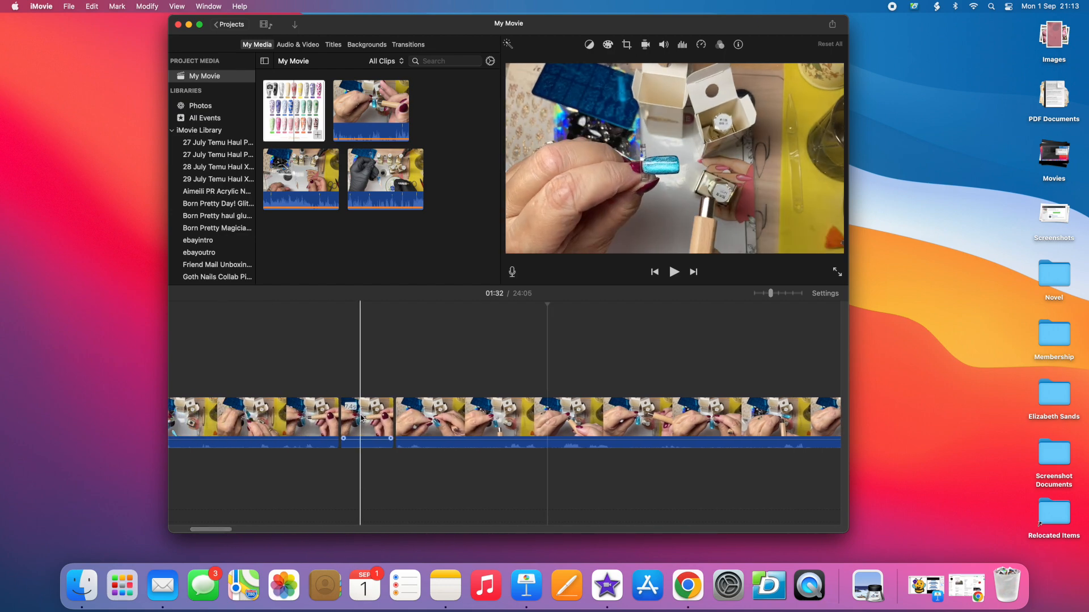
{"action": "left_click_drag", "start_coordinate": [361, 418], "coordinate": [460, 375]}
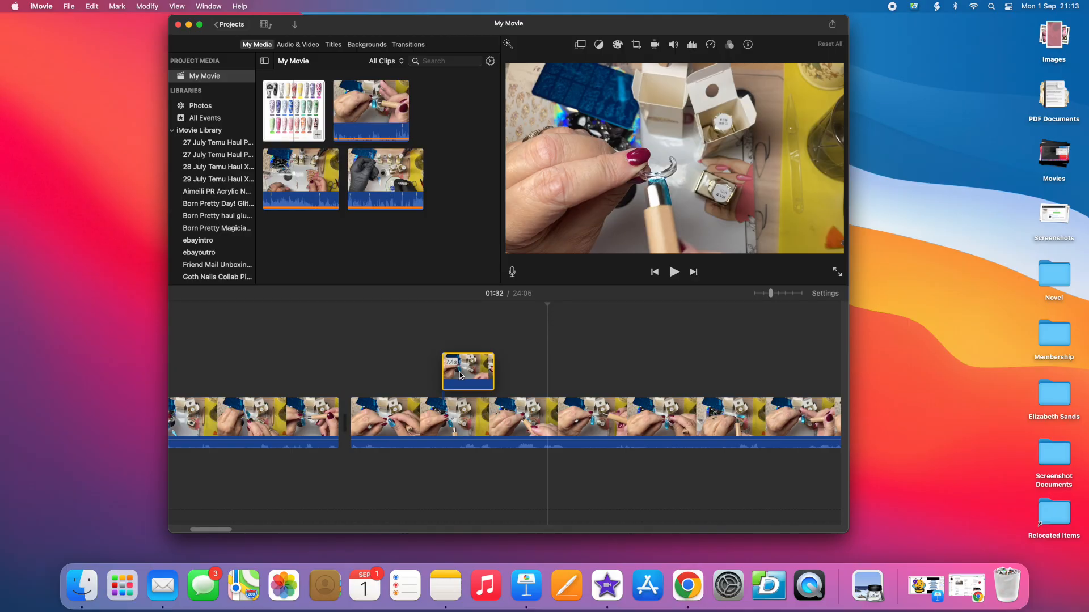
{"action": "left_click_drag", "start_coordinate": [460, 375], "coordinate": [461, 377]}
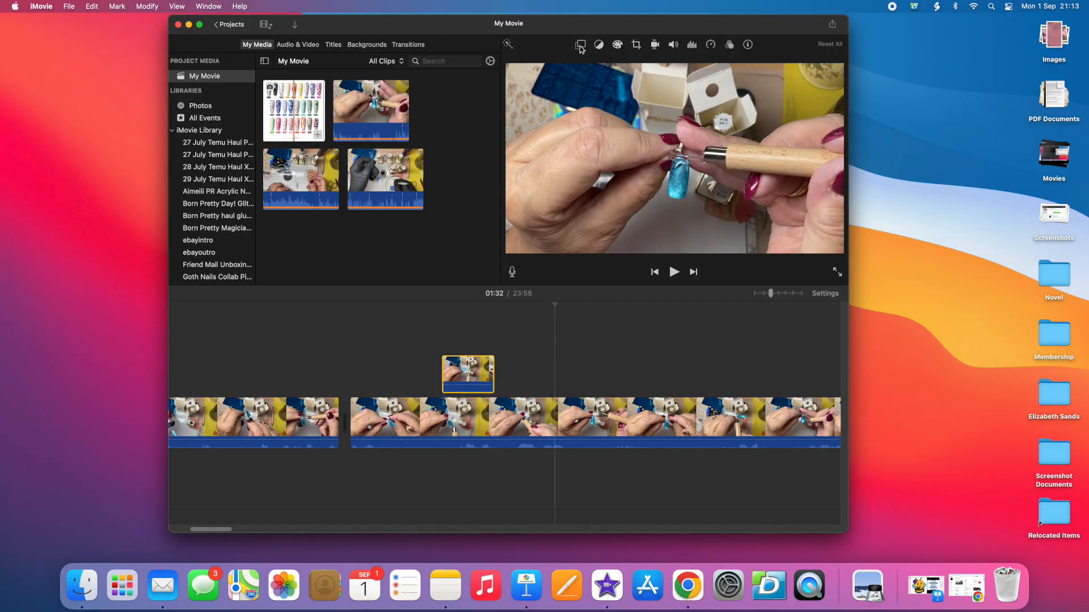
{"action": "left_click_drag", "start_coordinate": [469, 376], "coordinate": [347, 428]}
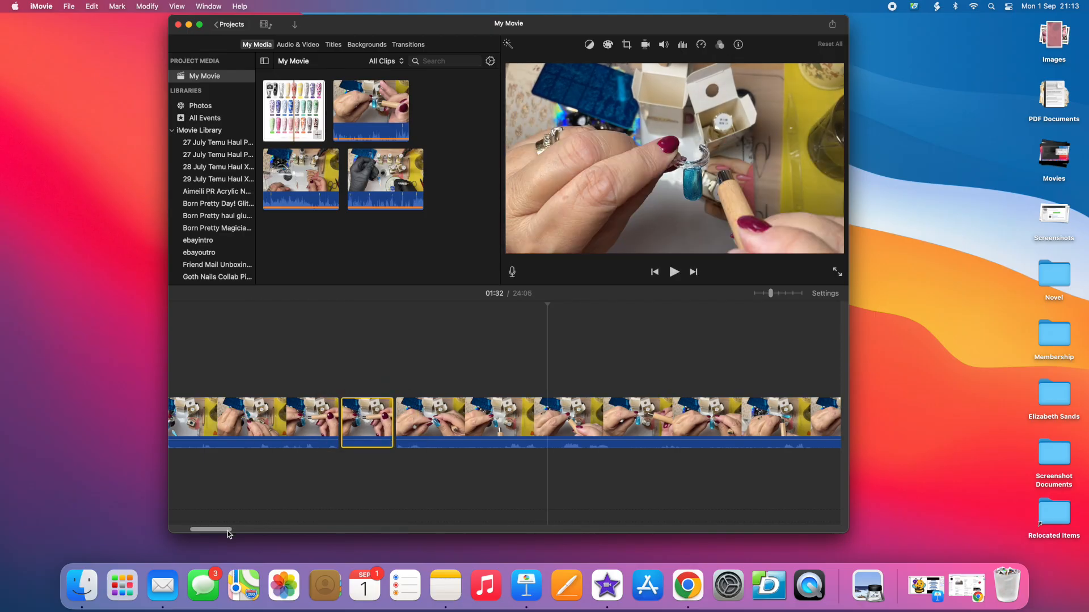
- Open the music library, with the beginning of the timeline in view
{"action": "left_click_drag", "start_coordinate": [770, 293], "coordinate": [756, 293]}
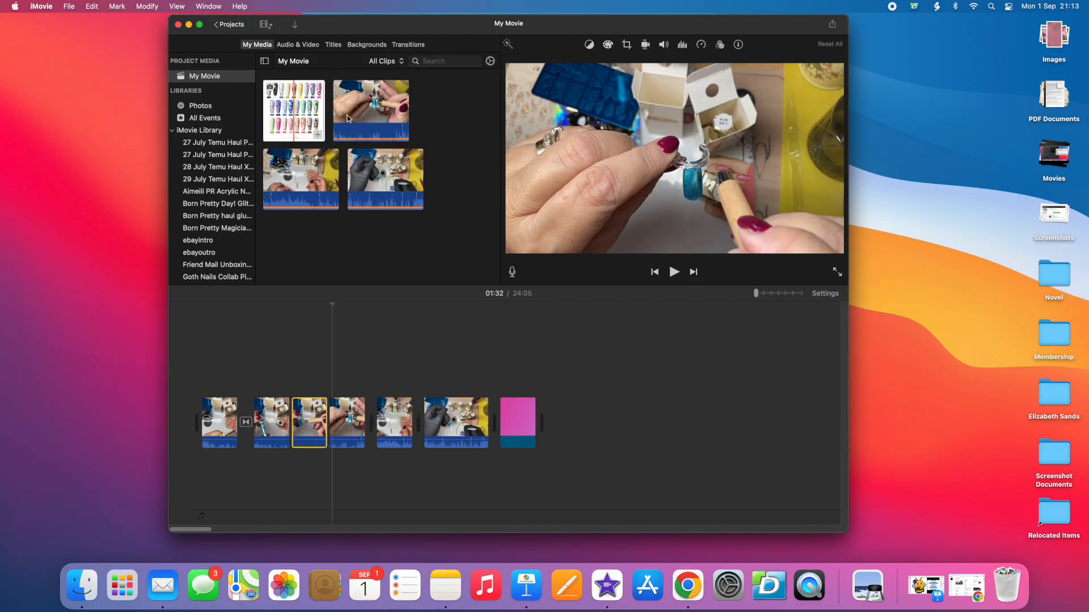
{"action": "left_click", "coordinate": [305, 48]}
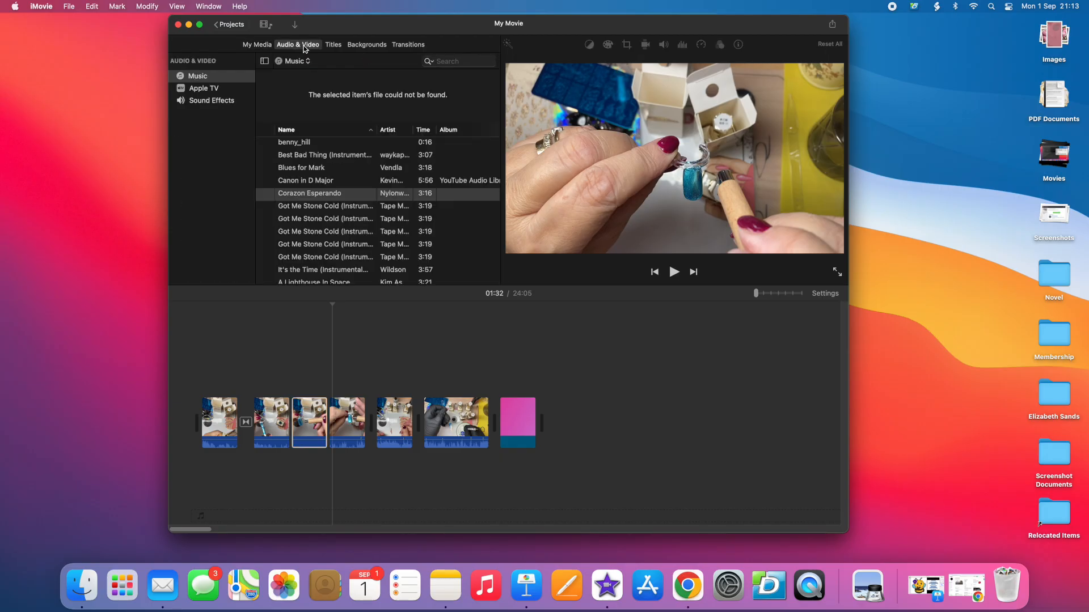
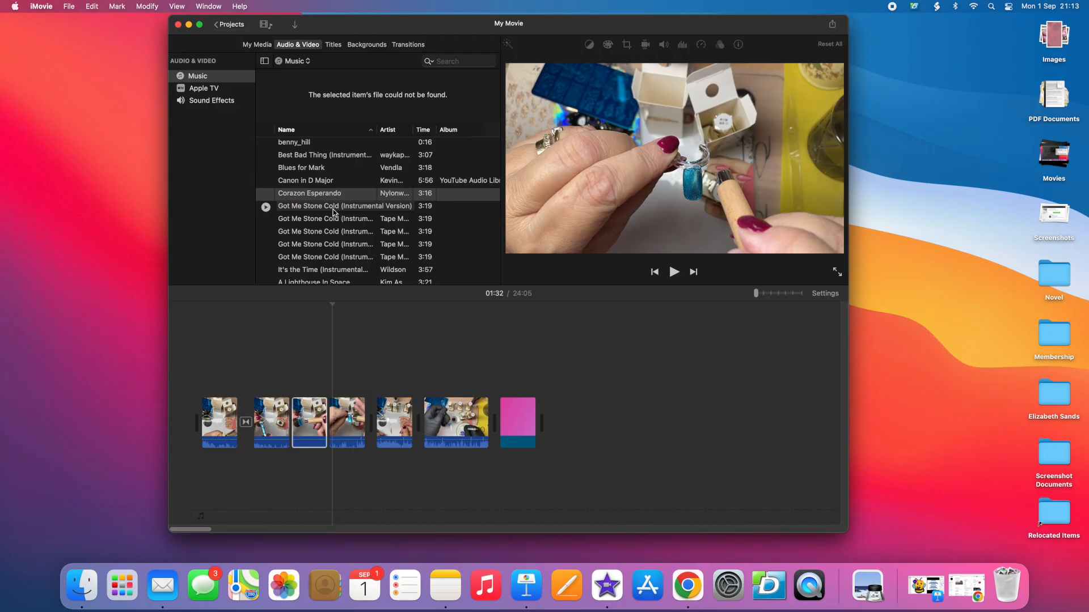
{"action": "left_click", "coordinate": [770, 294]}
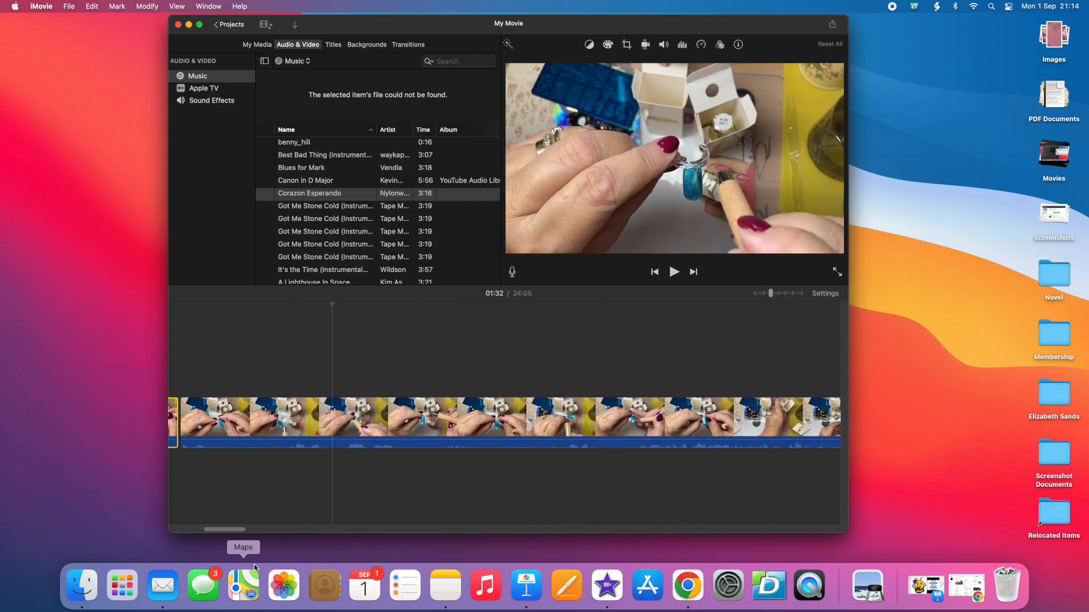
{"action": "left_click_drag", "start_coordinate": [236, 532], "coordinate": [199, 530]}
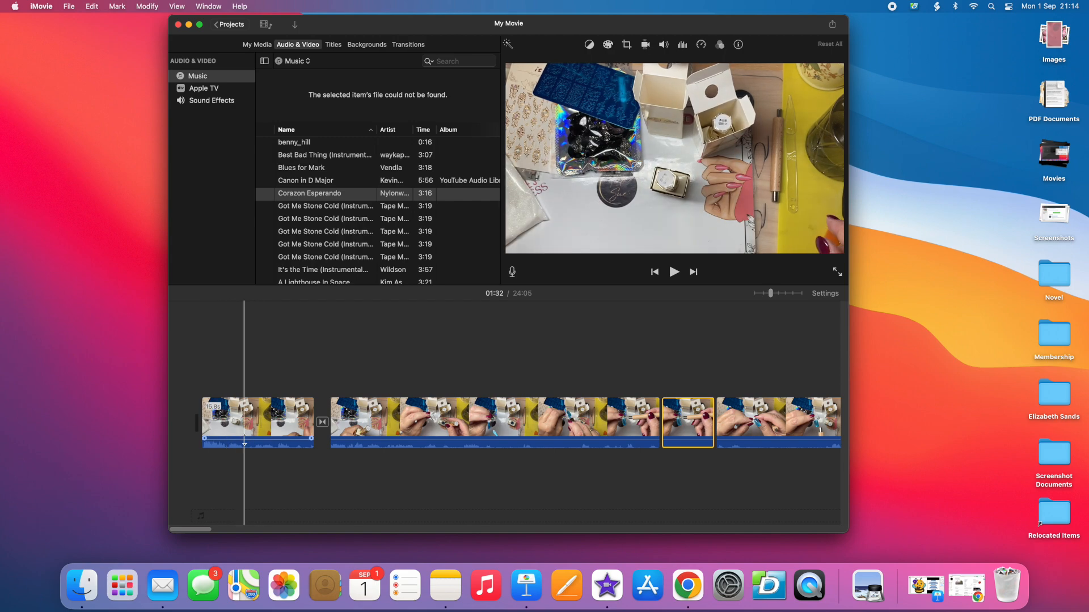
- Try raising the first clip's volume to 400%, and lower it again
{"action": "left_click", "coordinate": [246, 436]}
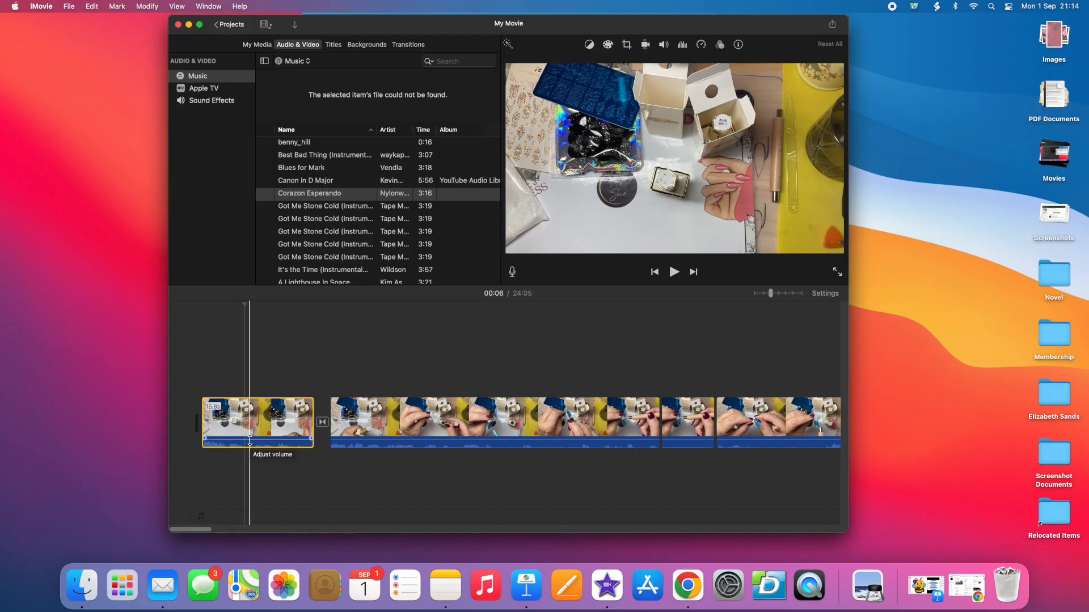
{"action": "left_click_drag", "start_coordinate": [249, 439], "coordinate": [250, 432]}
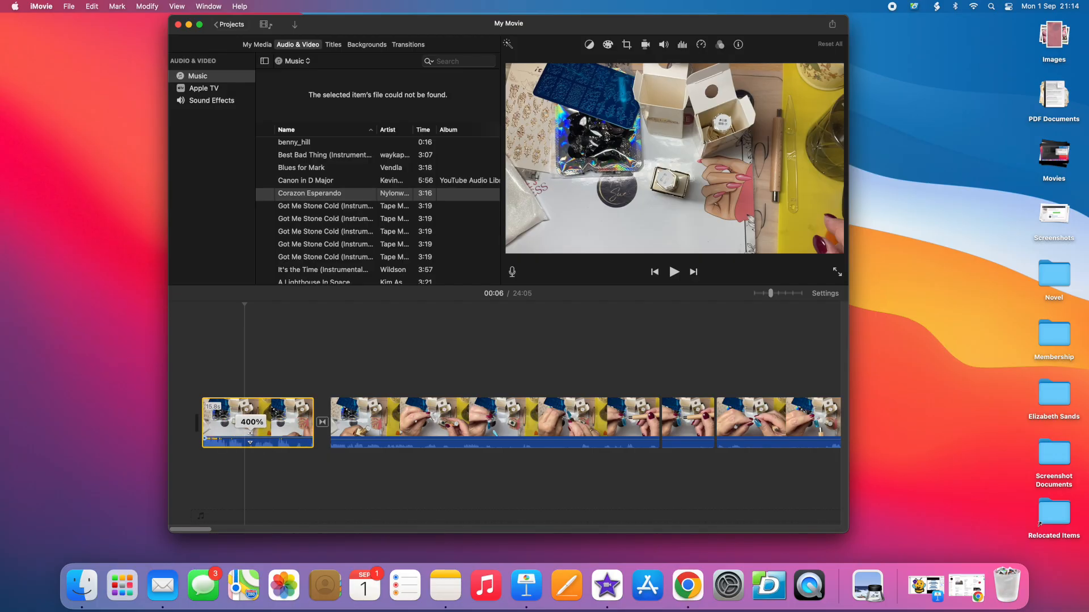
{"action": "left_click_drag", "start_coordinate": [250, 433], "coordinate": [250, 436]}
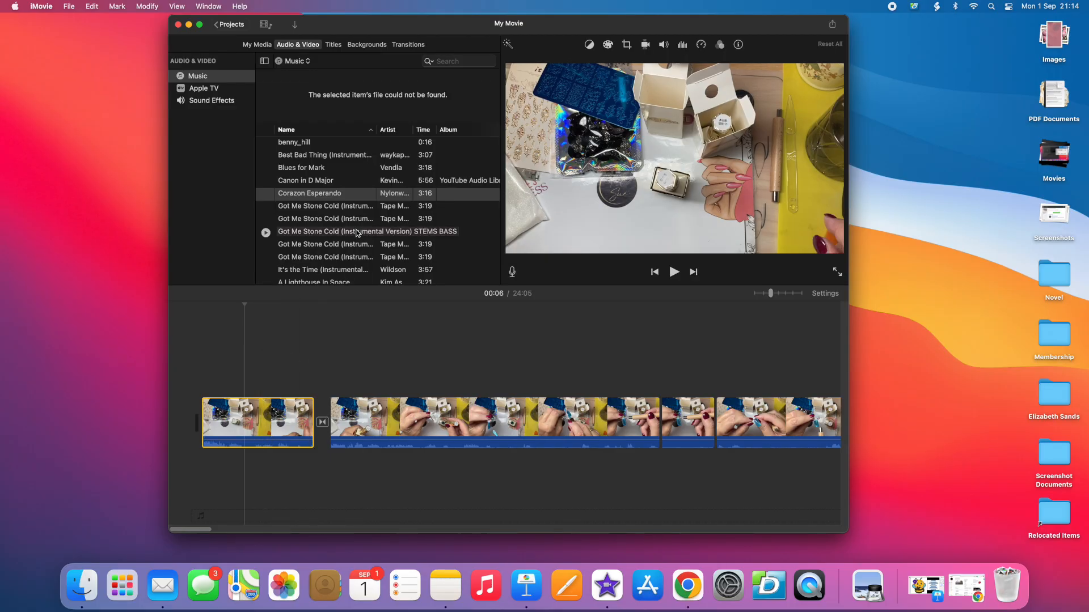
- Preview the track "Got Me Stone Cold (Instrumental Version)" from its beginning in the music library
{"action": "left_click", "coordinate": [329, 209]}
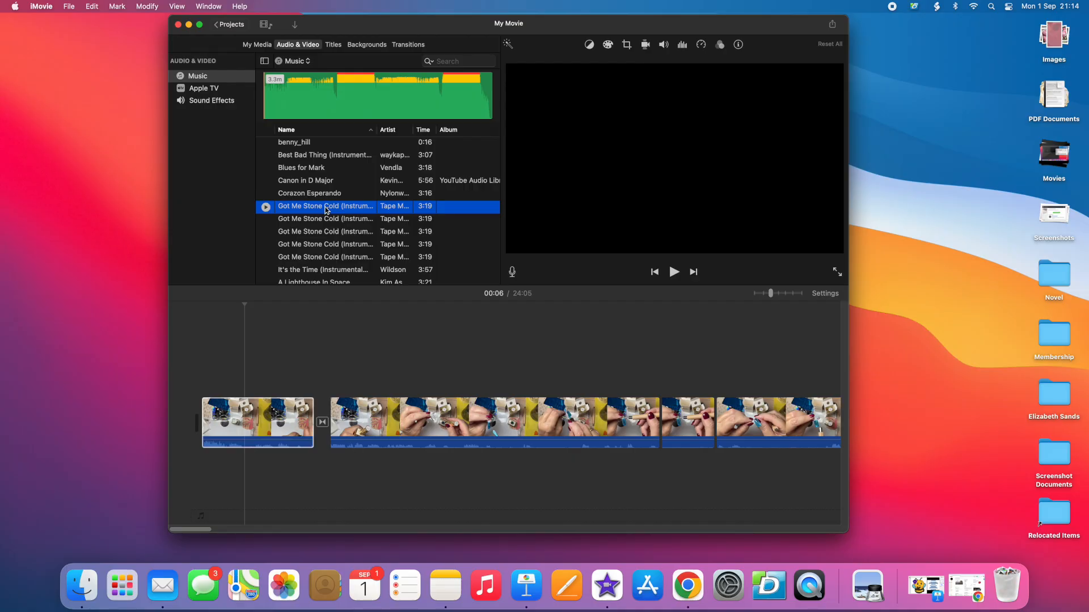
{"action": "left_click", "coordinate": [263, 93]}
{"action": "key", "text": "space"}
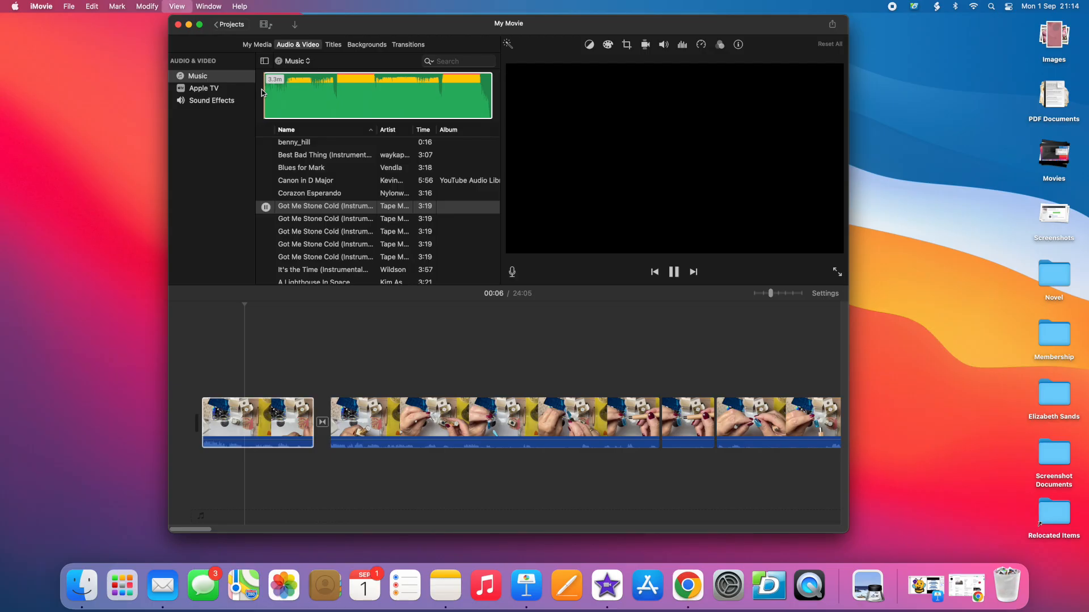
{"action": "key", "text": "space"}
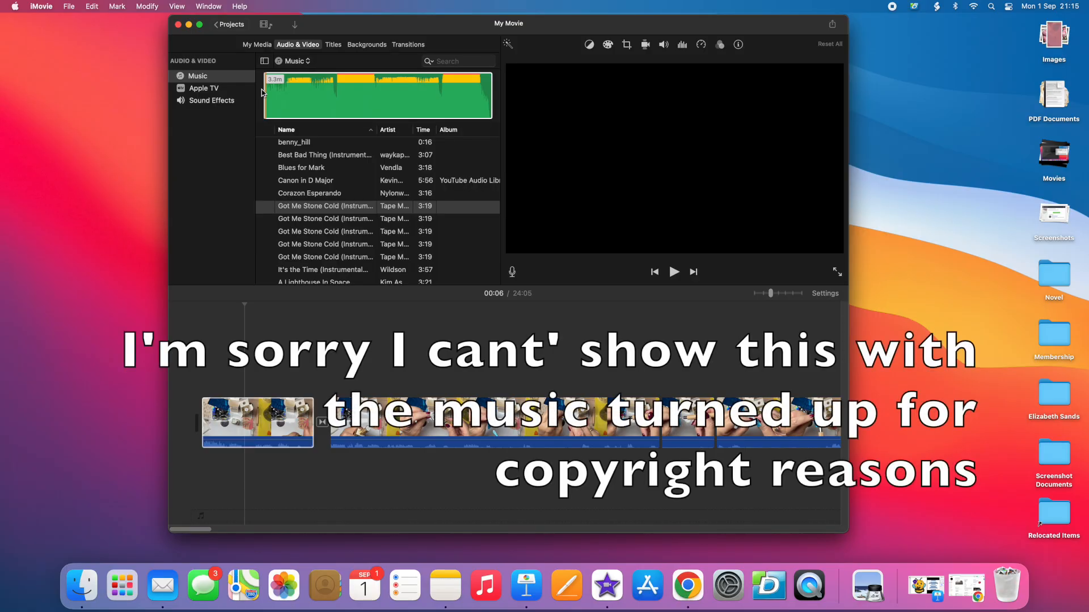
- Add "Got Me Stone Cold (Instrumental Version)" beneath the video as background audio, starting at the beginning of the movie
{"action": "mouse_move", "coordinate": [347, 211]}
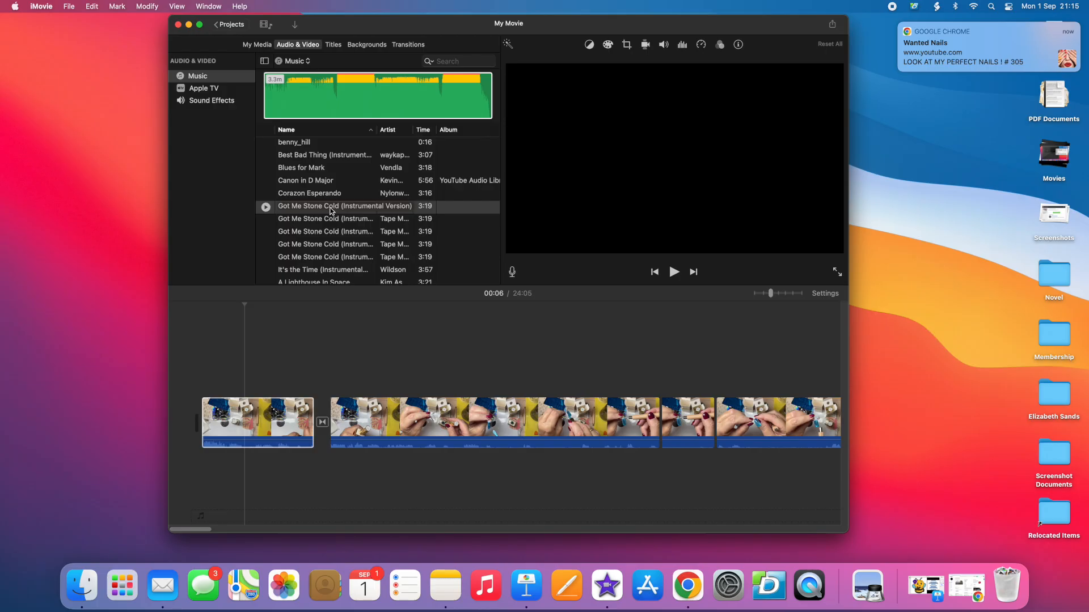
{"action": "left_click", "coordinate": [333, 211]}
{"action": "left_click_drag", "start_coordinate": [297, 226], "coordinate": [203, 475]}
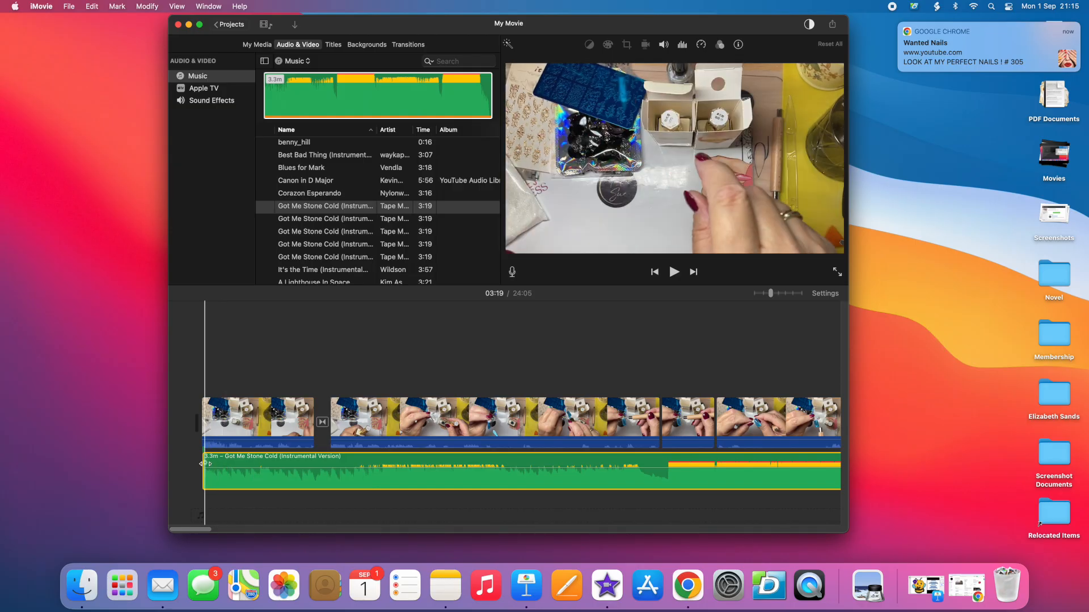
- Try a long fade-in at the start of the music track, and remove the fade
{"action": "left_click_drag", "start_coordinate": [205, 463], "coordinate": [273, 465]}
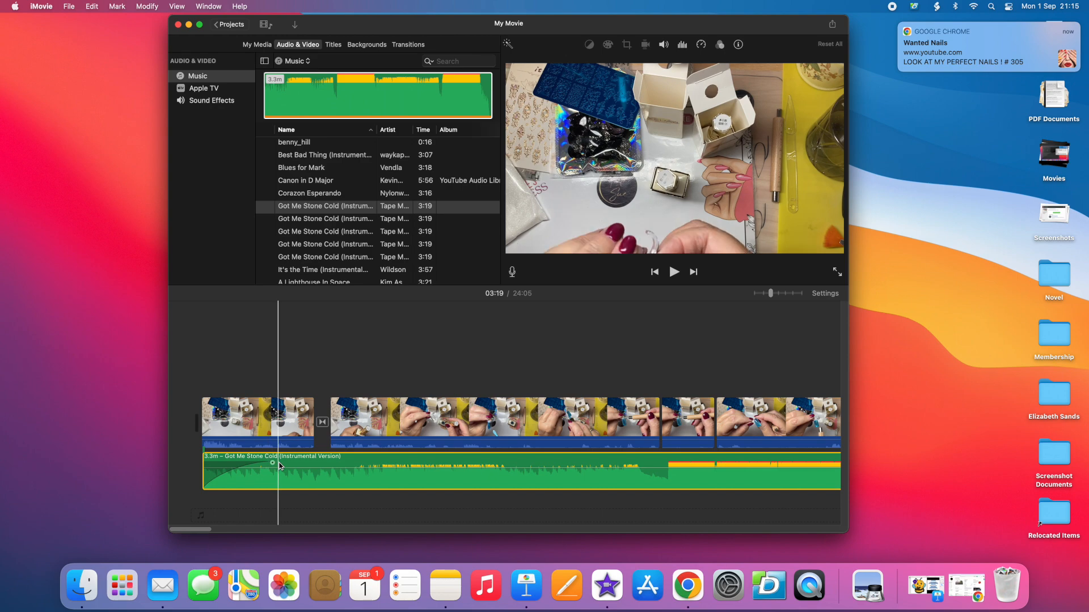
{"action": "left_click_drag", "start_coordinate": [273, 463], "coordinate": [190, 469]}
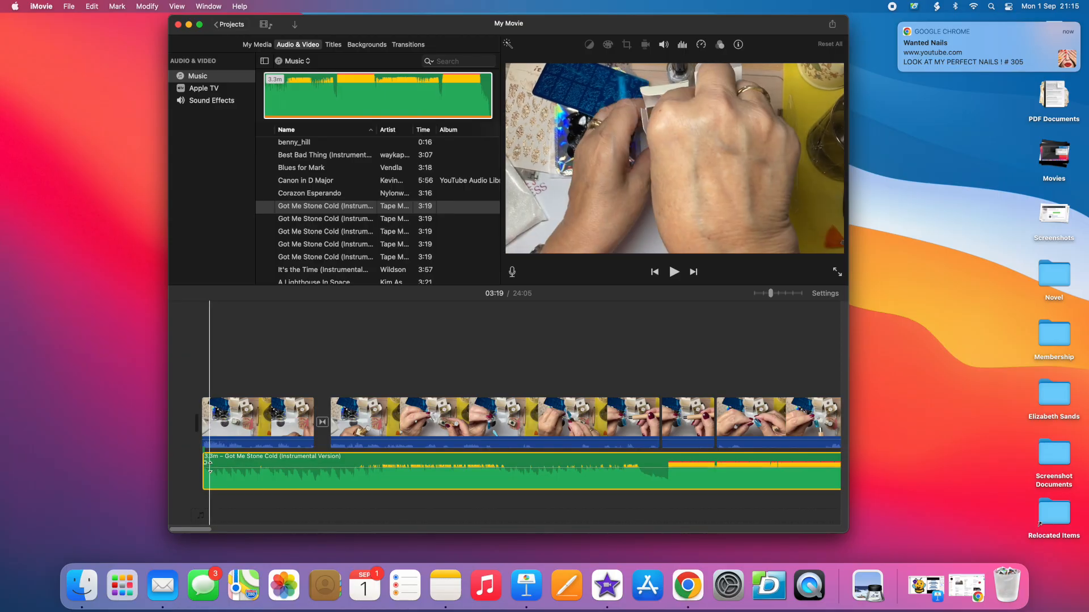
- Set the music track's volume to 112%, and select the first video clip near its beginning
{"action": "mouse_move", "coordinate": [210, 463]}
{"action": "left_mouse_down"}
{"action": "mouse_move", "coordinate": [210, 473]}
{"action": "mouse_move", "coordinate": [212, 461]}
{"action": "left_mouse_up"}
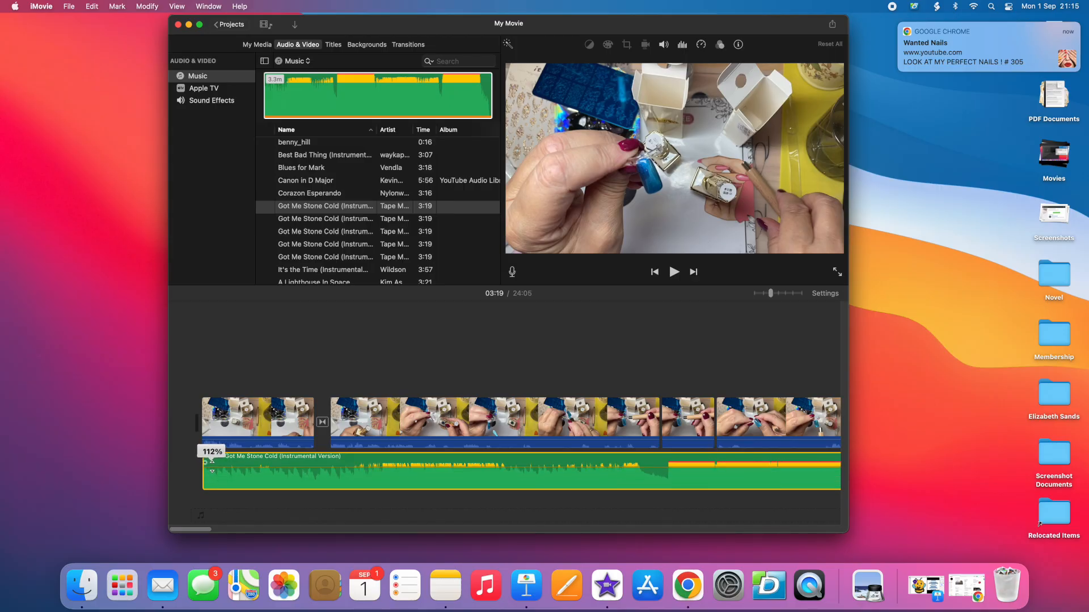
{"action": "left_click", "coordinate": [183, 452]}
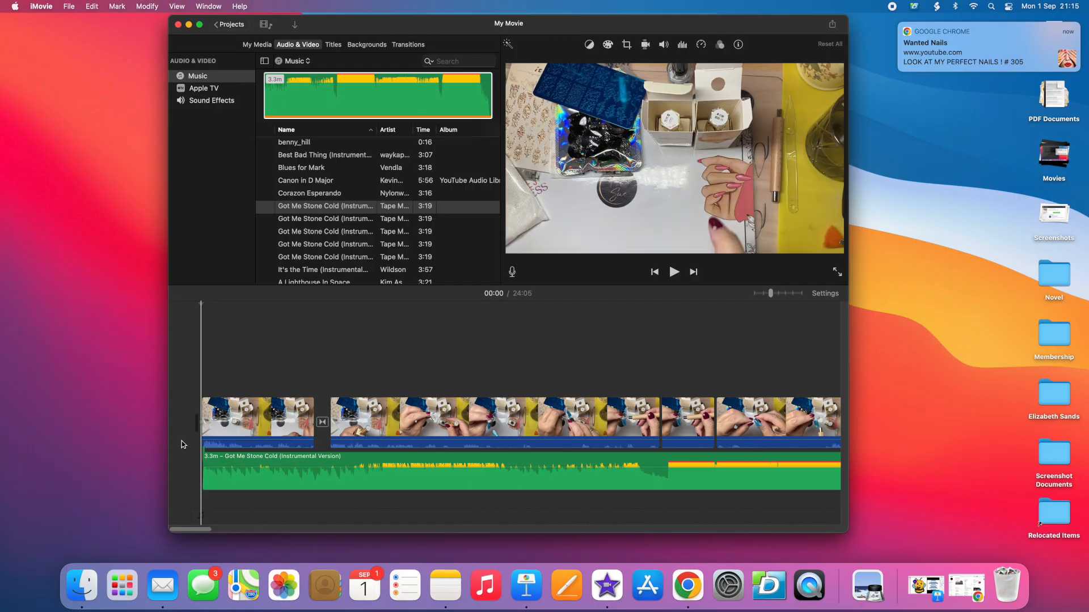
{"action": "left_click", "coordinate": [223, 428]}
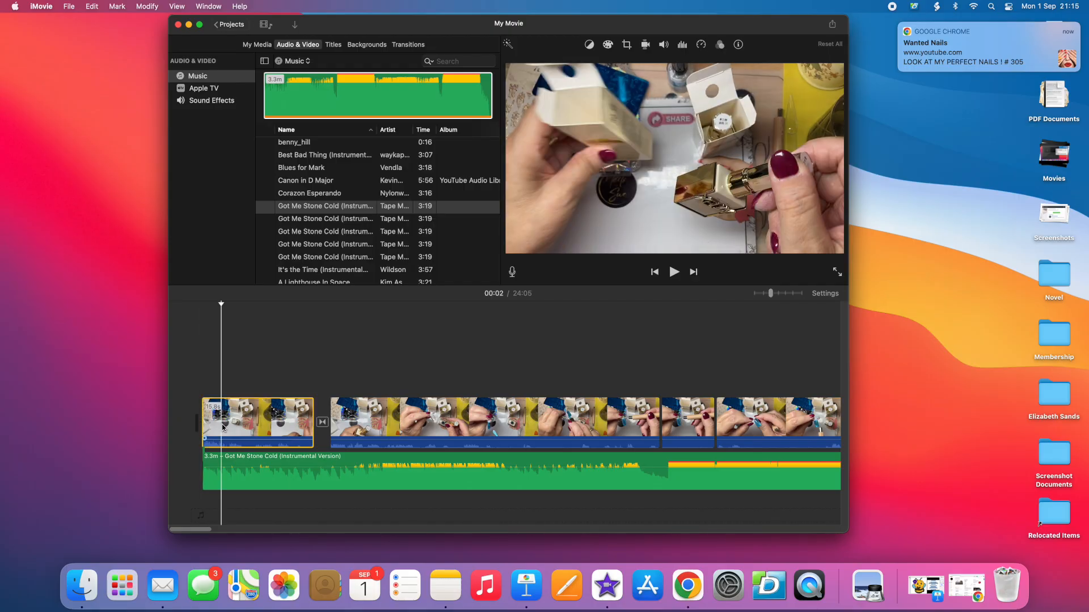
- Delete the background music track from beneath the video clips in the timeline
{"action": "left_click_drag", "start_coordinate": [238, 443], "coordinate": [240, 431]}
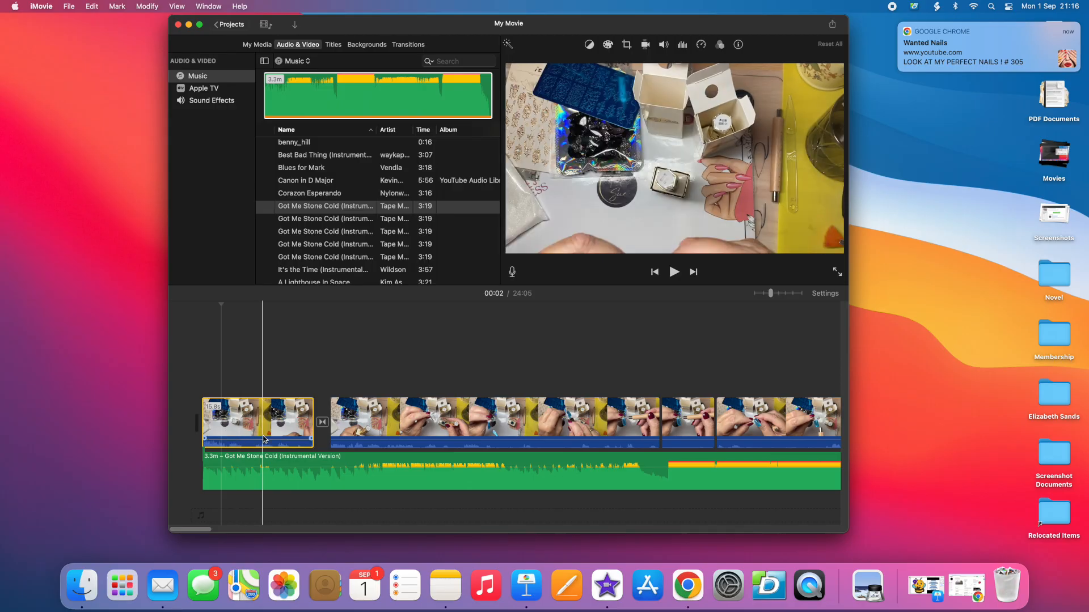
{"action": "left_click", "coordinate": [266, 482]}
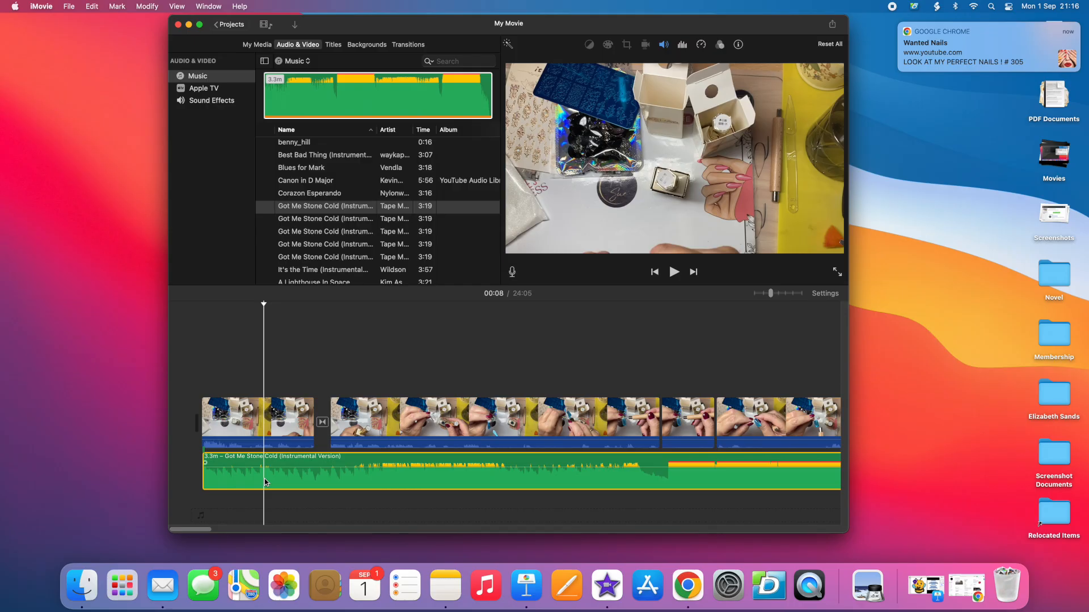
{"action": "key", "text": "Delete"}
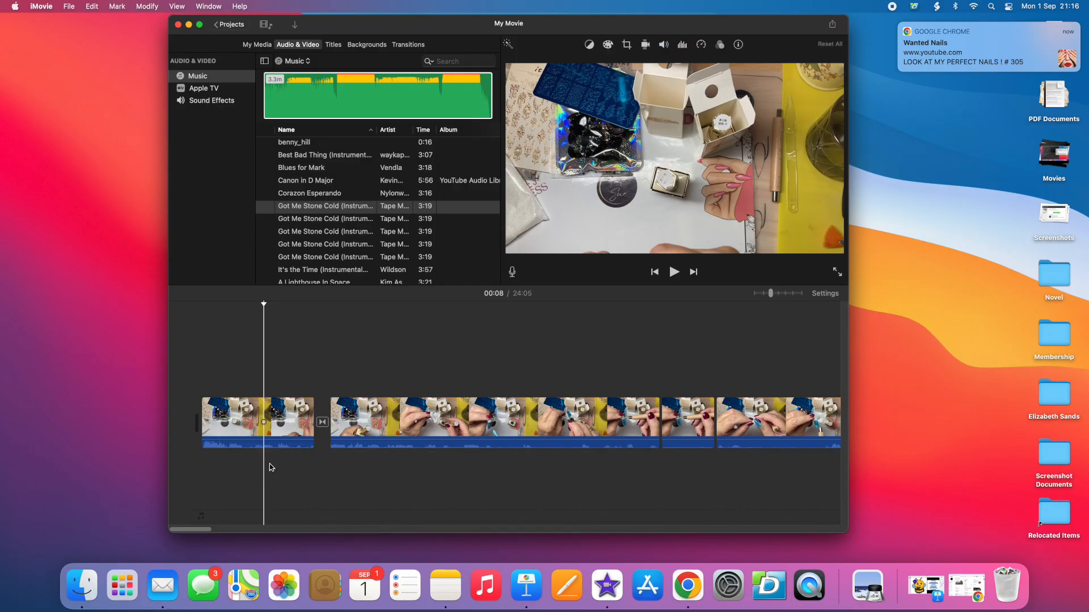
- Delete the music file from the My Movie project's media
{"action": "left_click", "coordinate": [262, 46]}
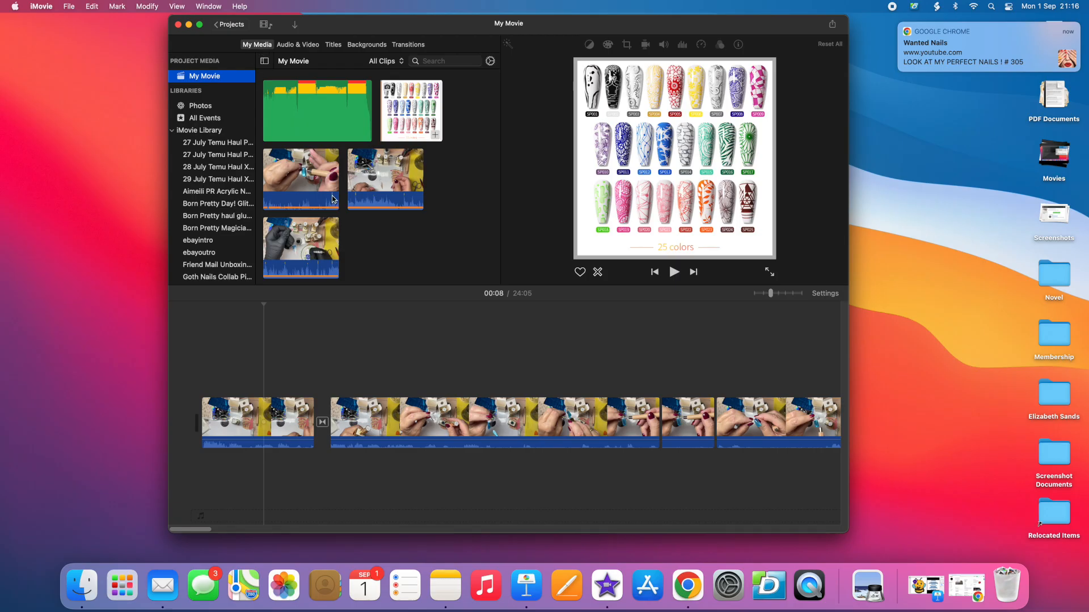
{"action": "scroll", "coordinate": [411, 236], "scroll_direction": "up", "scroll_amount": 1}
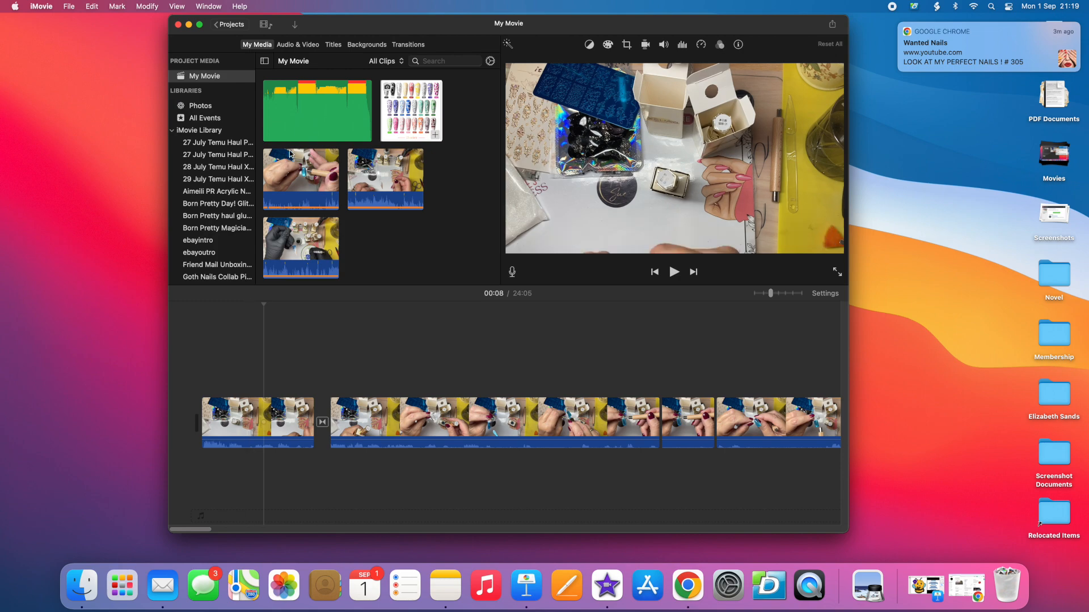
{"action": "left_click", "coordinate": [318, 117]}
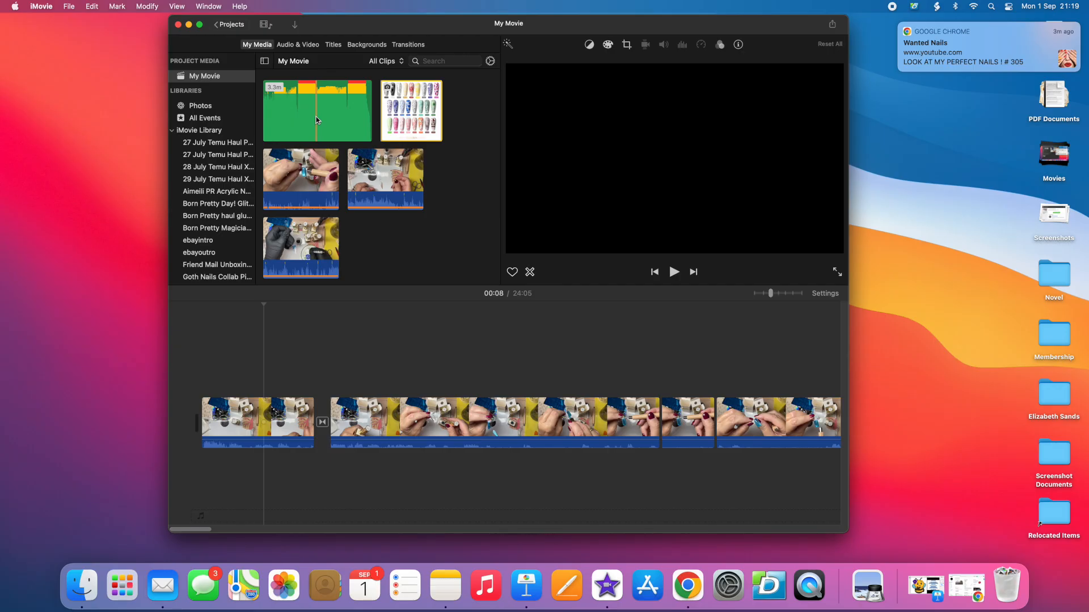
{"action": "right_click", "coordinate": [316, 119]}
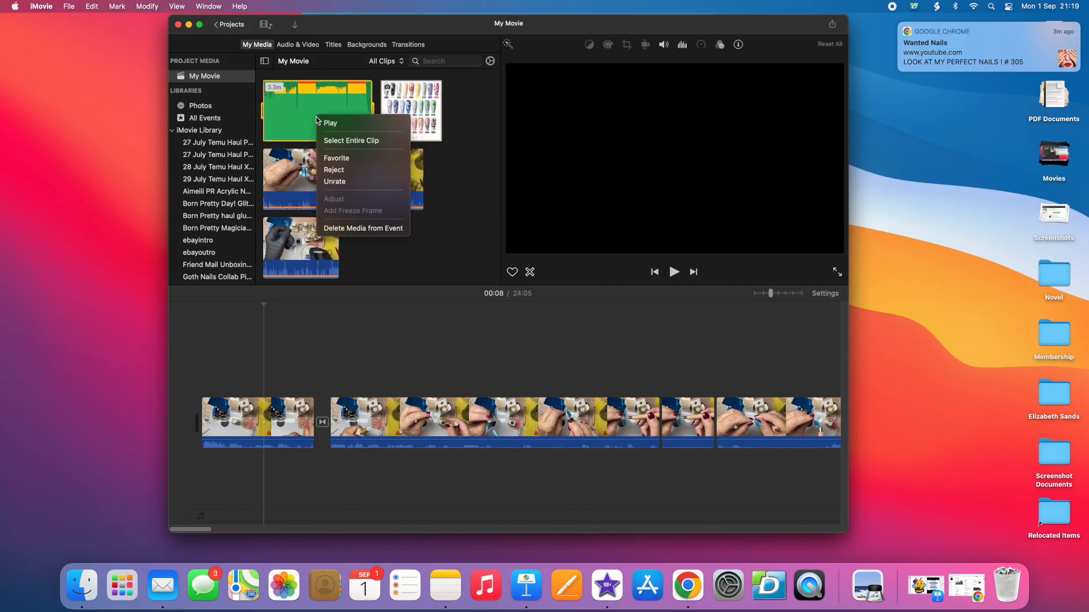
{"action": "left_click", "coordinate": [358, 227]}
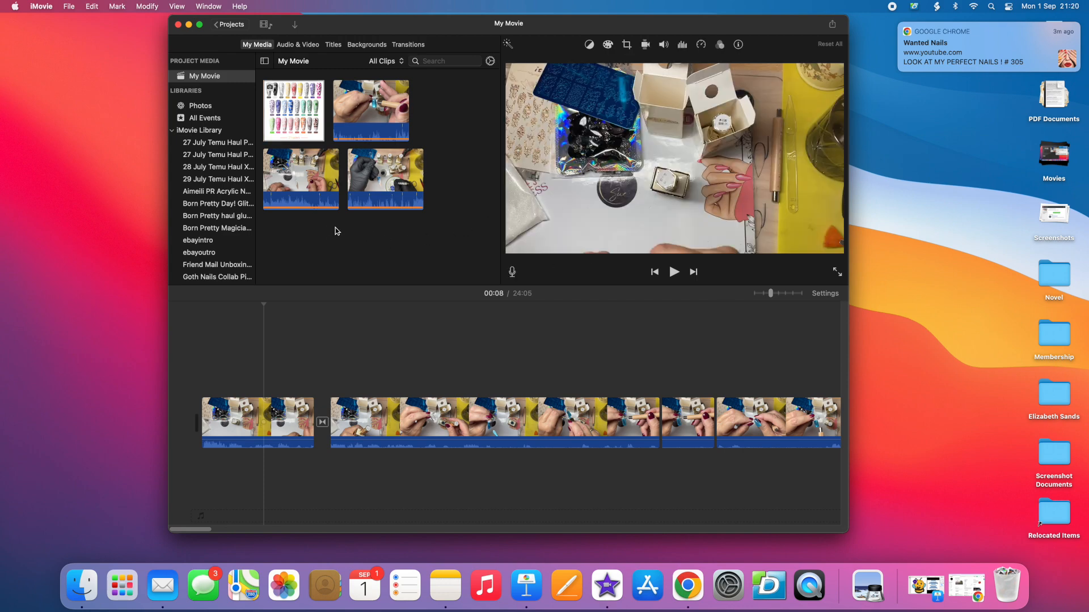
- Find the "intro outro" event in the iMovie Library and show its clips
{"action": "left_click", "coordinate": [205, 81]}
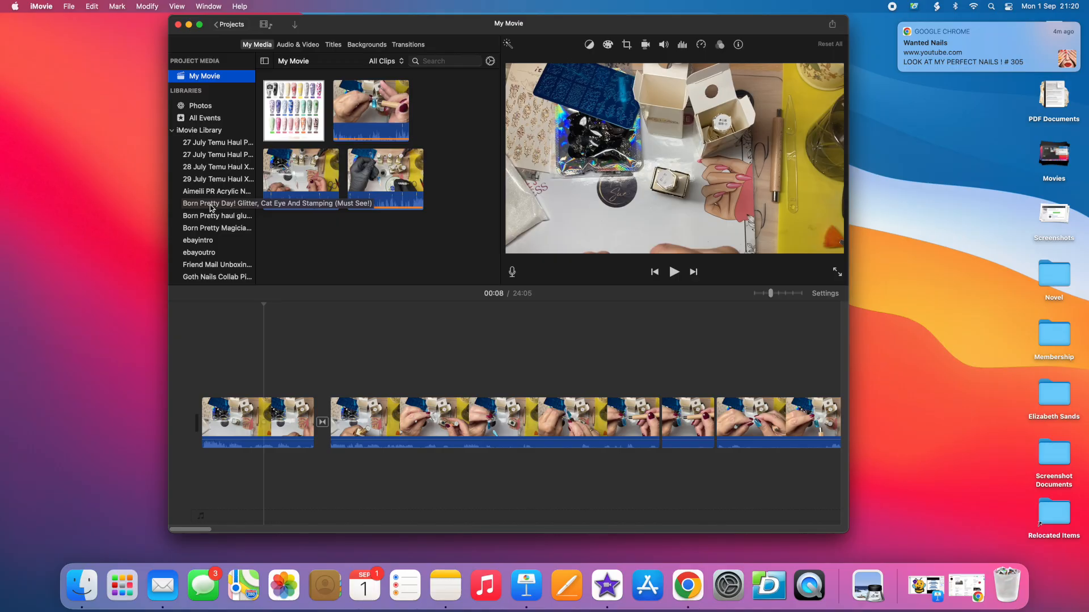
{"action": "scroll", "coordinate": [210, 204], "scroll_direction": "down", "scroll_amount": 5}
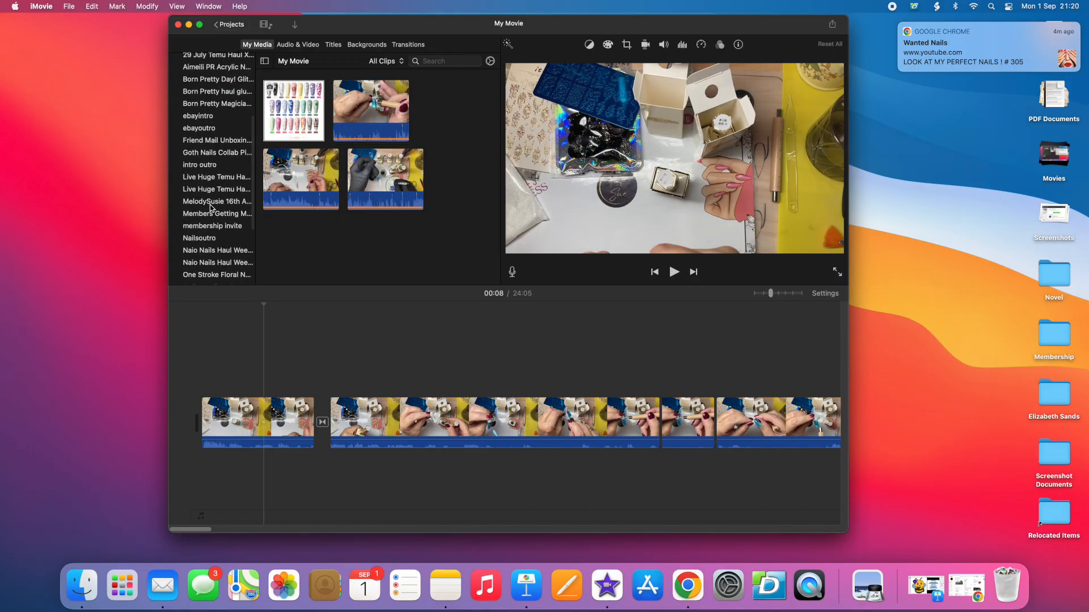
{"action": "left_click", "coordinate": [204, 168]}
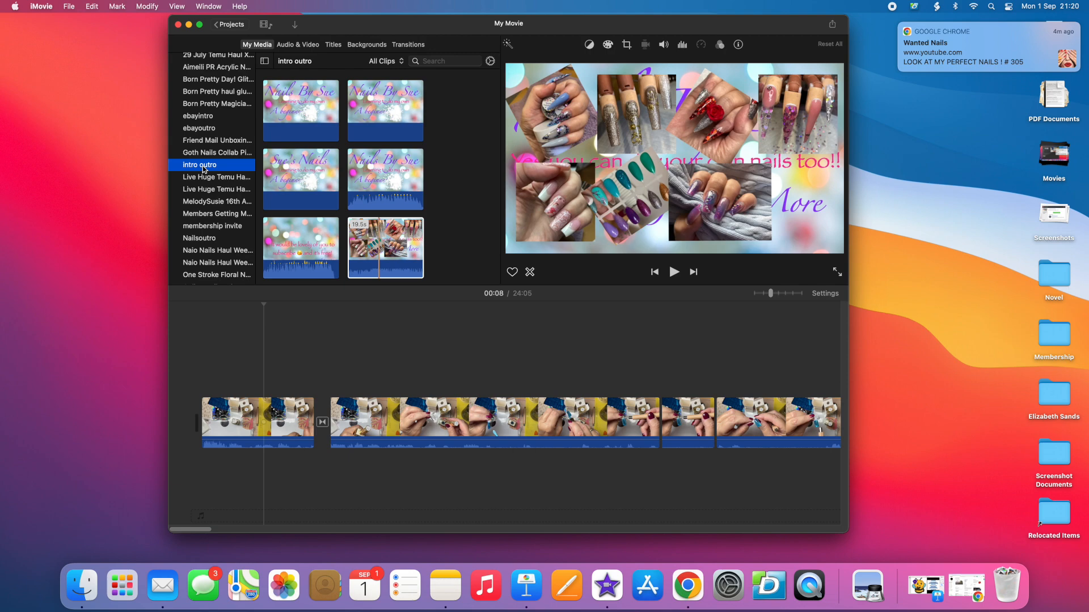
{"action": "scroll", "coordinate": [204, 153], "scroll_direction": "up", "scroll_amount": 5}
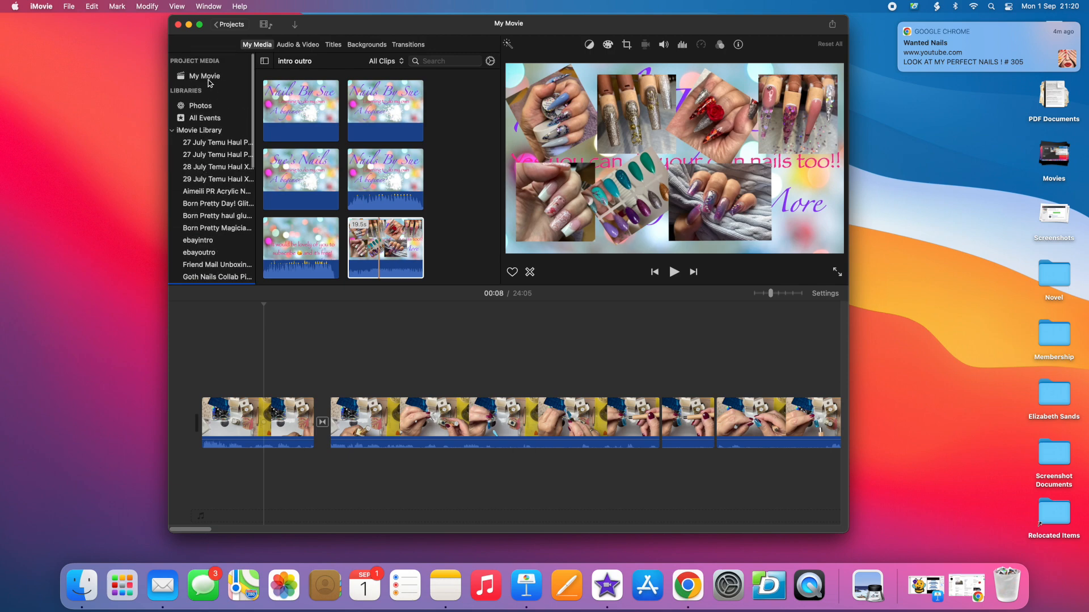
{"action": "scroll", "coordinate": [207, 206], "scroll_direction": "down", "scroll_amount": 3}
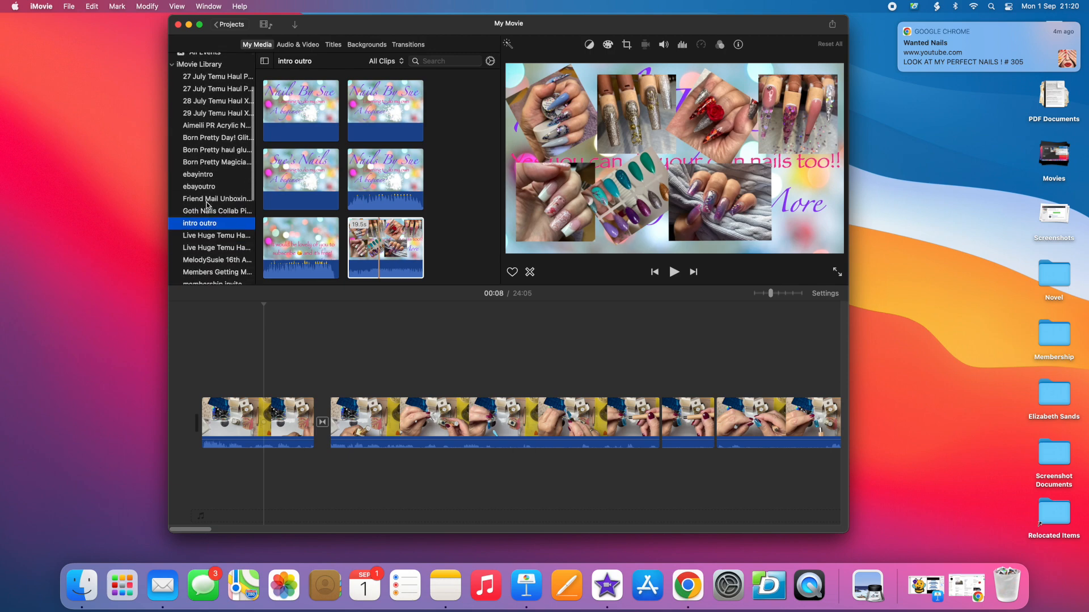
{"action": "scroll", "coordinate": [204, 229], "scroll_direction": "down", "scroll_amount": 3}
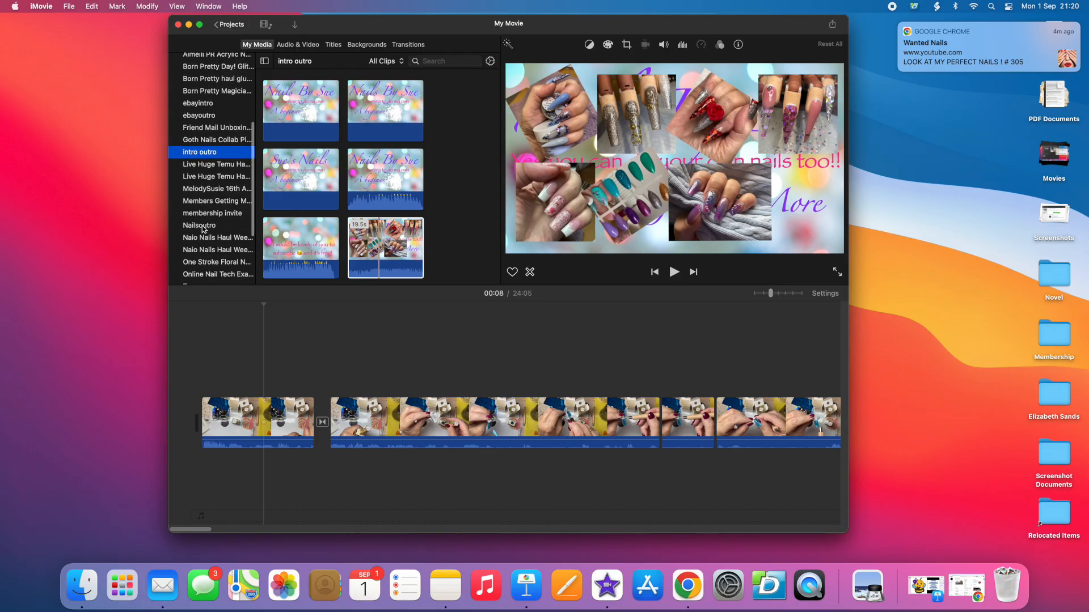
{"action": "scroll", "coordinate": [325, 214], "scroll_direction": "down", "scroll_amount": 2}
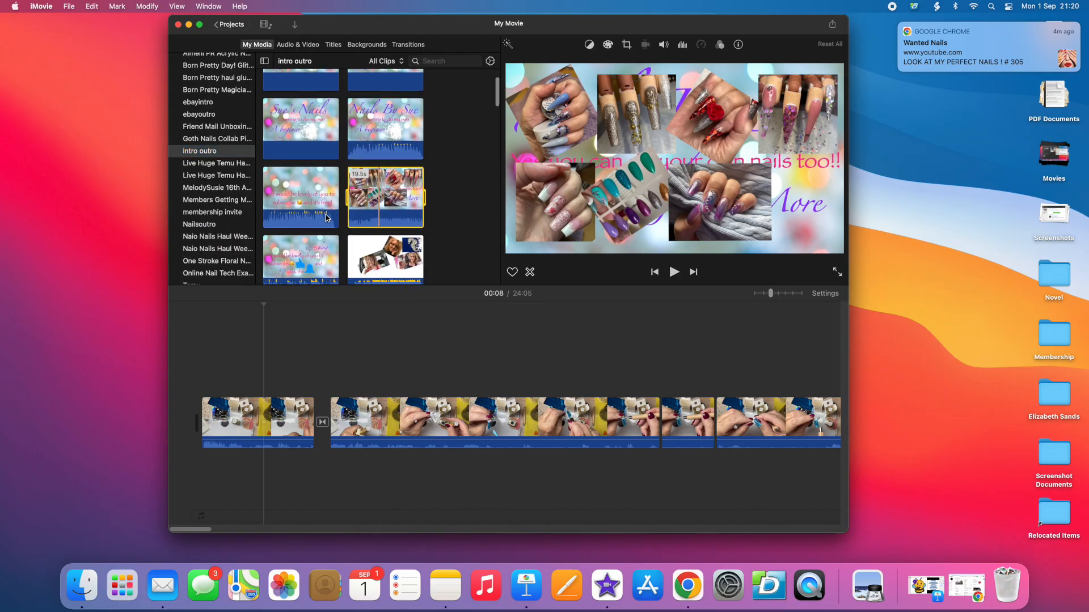
- Look through the stored intro and outro clips in the "intro outro" event, and return to the first ones
{"action": "scroll", "coordinate": [325, 214], "scroll_direction": "down", "scroll_amount": 8}
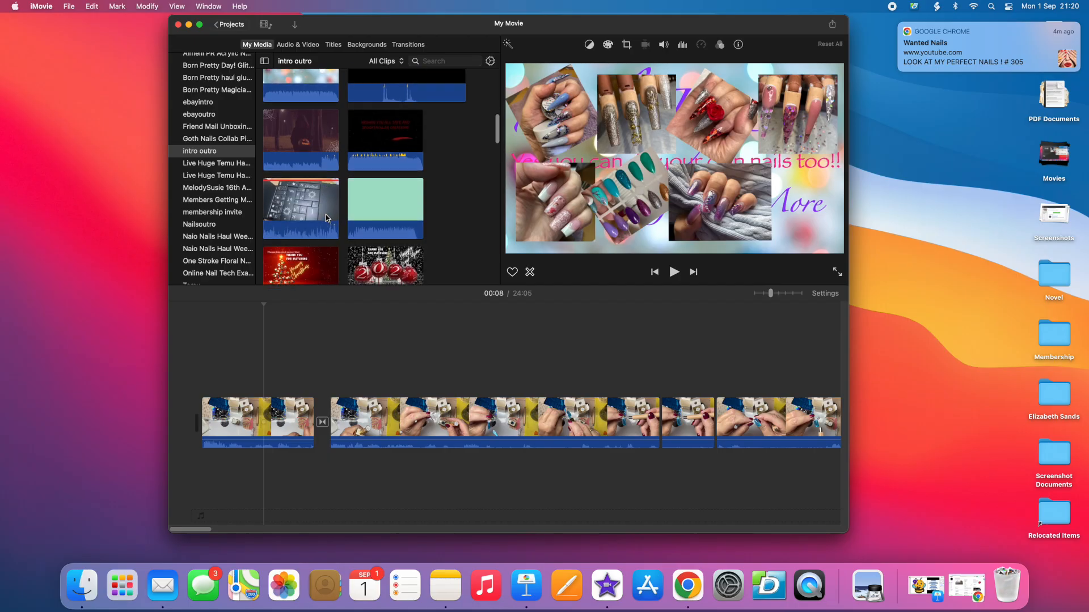
{"action": "scroll", "coordinate": [326, 215], "scroll_direction": "down", "scroll_amount": 10}
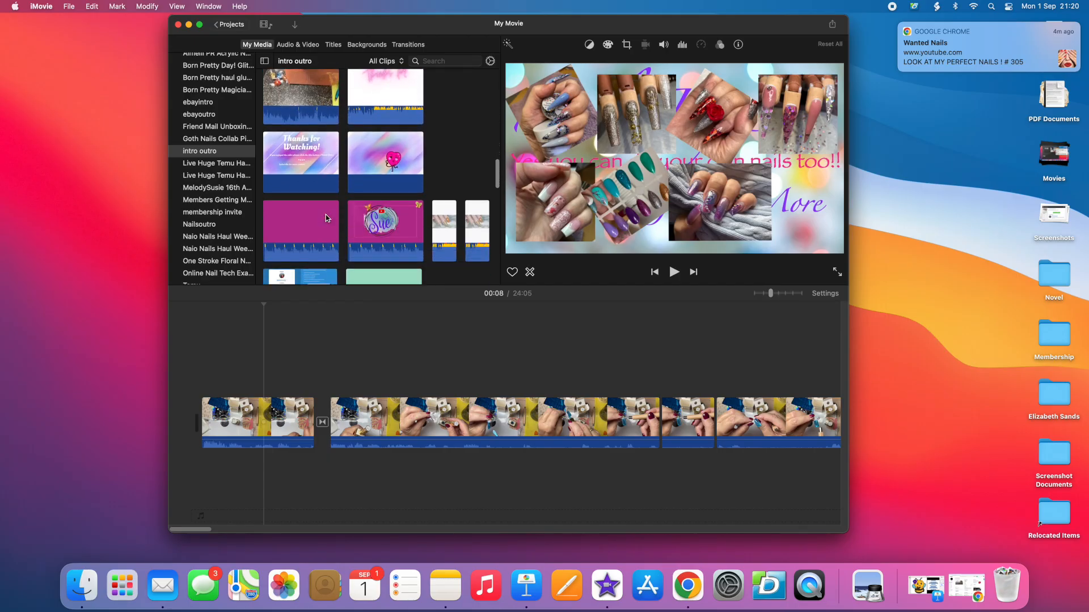
{"action": "scroll", "coordinate": [325, 214], "scroll_direction": "down", "scroll_amount": 10}
{"action": "scroll", "coordinate": [326, 214], "scroll_direction": "up", "scroll_amount": 2}
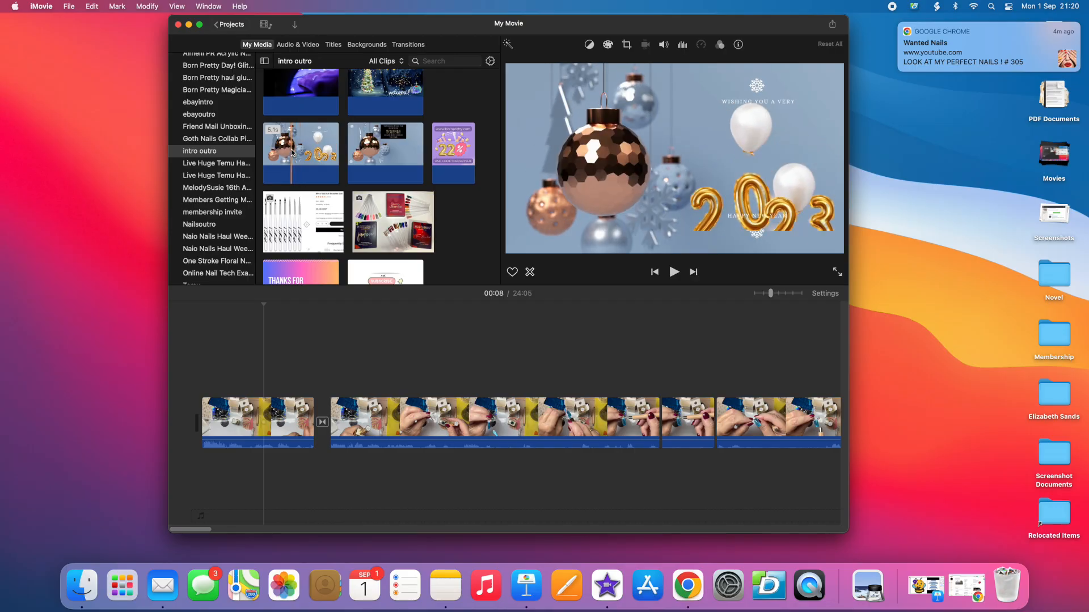
{"action": "scroll", "coordinate": [292, 152], "scroll_direction": "down", "scroll_amount": 5}
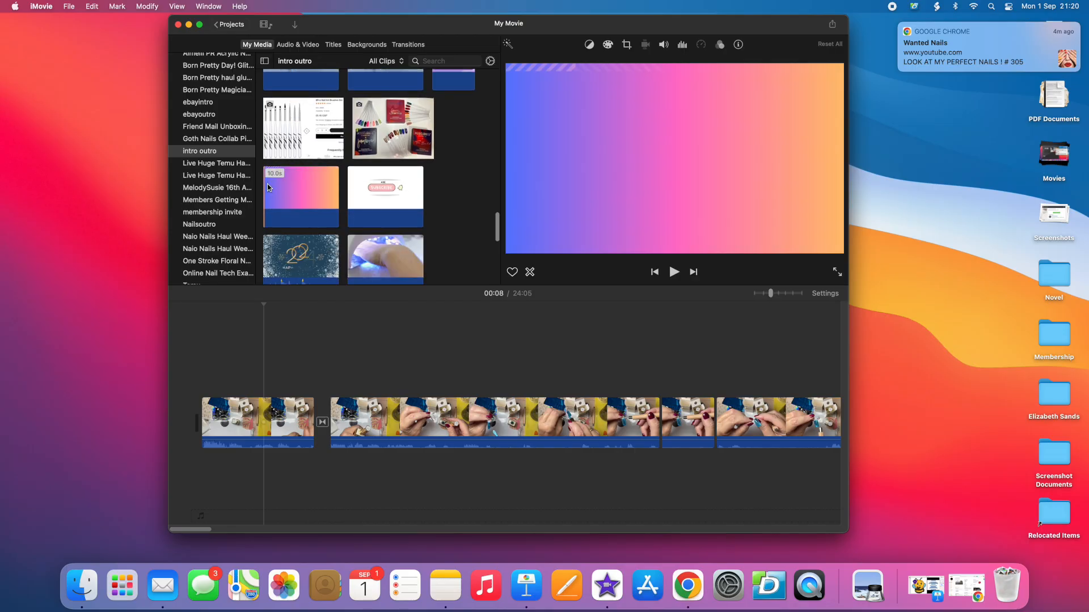
{"action": "scroll", "coordinate": [373, 245], "scroll_direction": "down", "scroll_amount": 10}
{"action": "scroll", "coordinate": [373, 245], "scroll_direction": "up", "scroll_amount": 10}
{"action": "scroll", "coordinate": [373, 245], "scroll_direction": "up", "scroll_amount": 10}
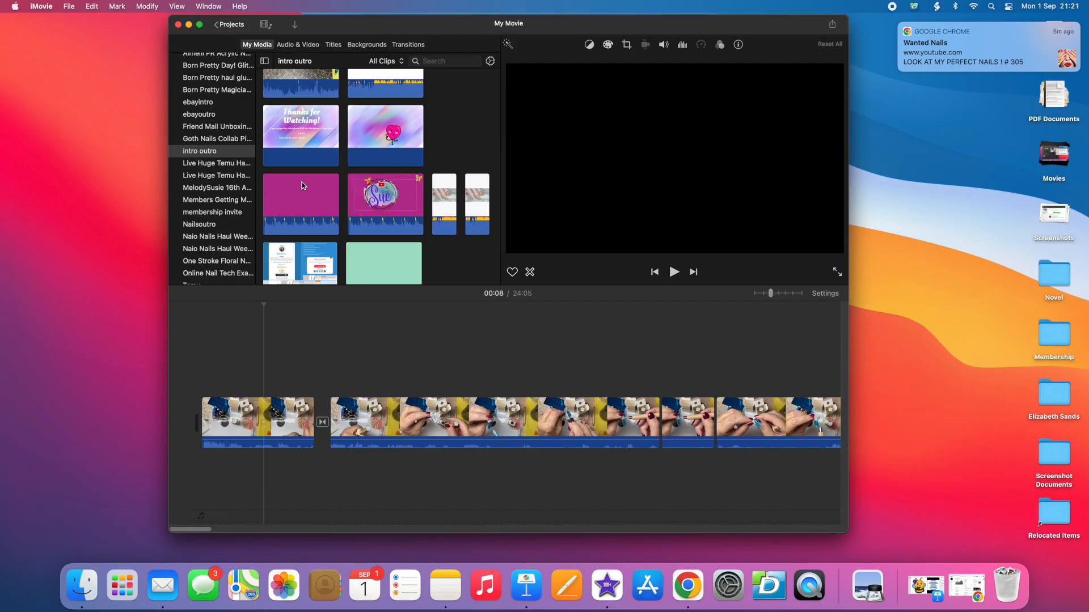
{"action": "scroll", "coordinate": [302, 182], "scroll_direction": "up", "scroll_amount": 3}
{"action": "scroll", "coordinate": [302, 184], "scroll_direction": "up", "scroll_amount": 5}
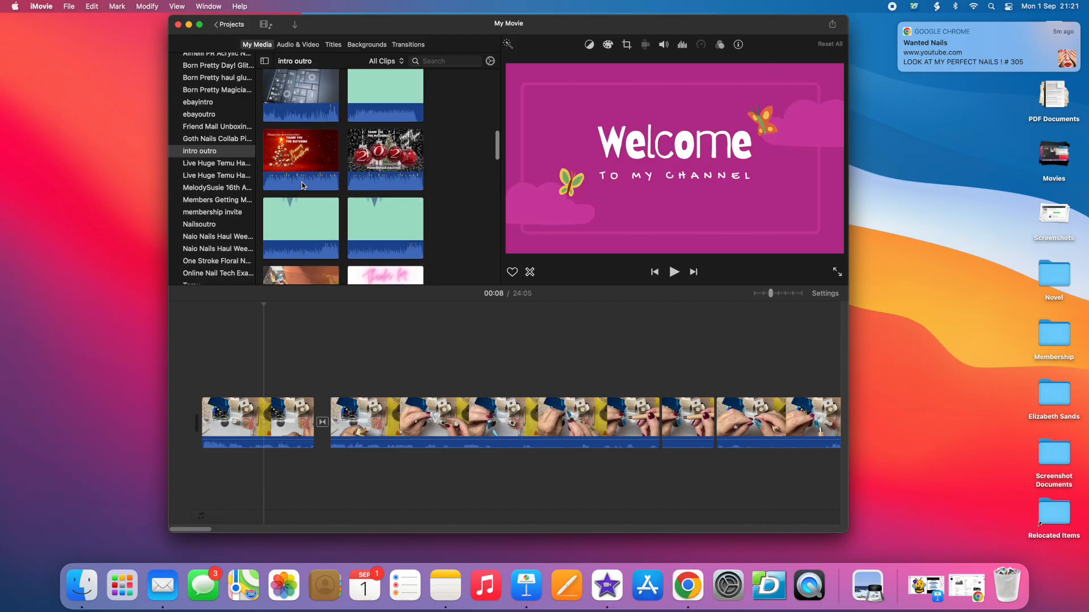
{"action": "scroll", "coordinate": [302, 184], "scroll_direction": "up", "scroll_amount": 2}
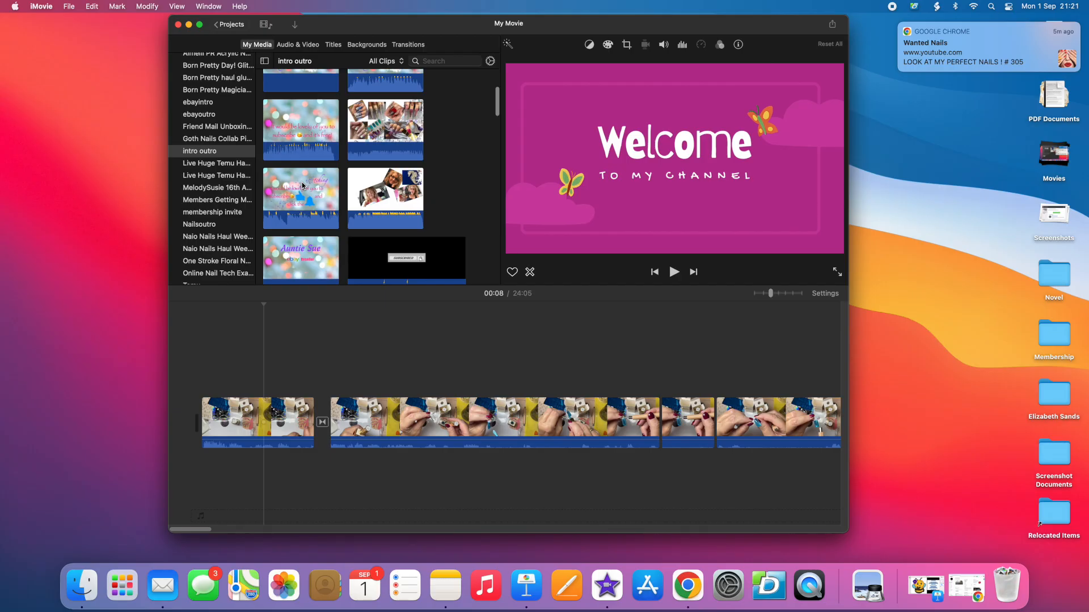
{"action": "scroll", "coordinate": [301, 182], "scroll_direction": "up", "scroll_amount": 4}
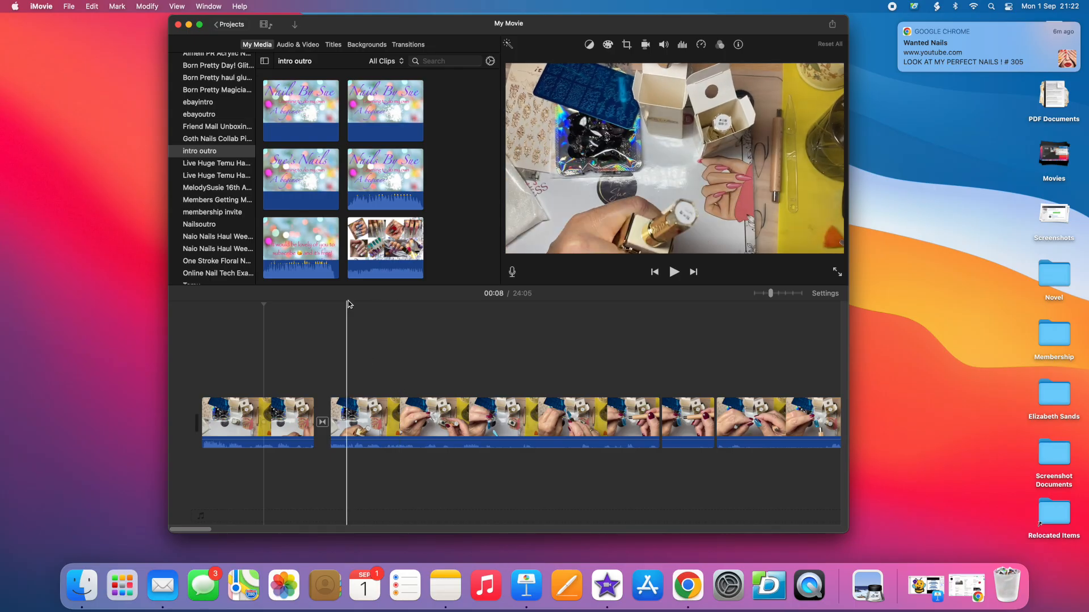
- Preview the nail photo collage clip in the "intro outro" event from its start, and stop the playback
{"action": "left_click", "coordinate": [348, 247]}
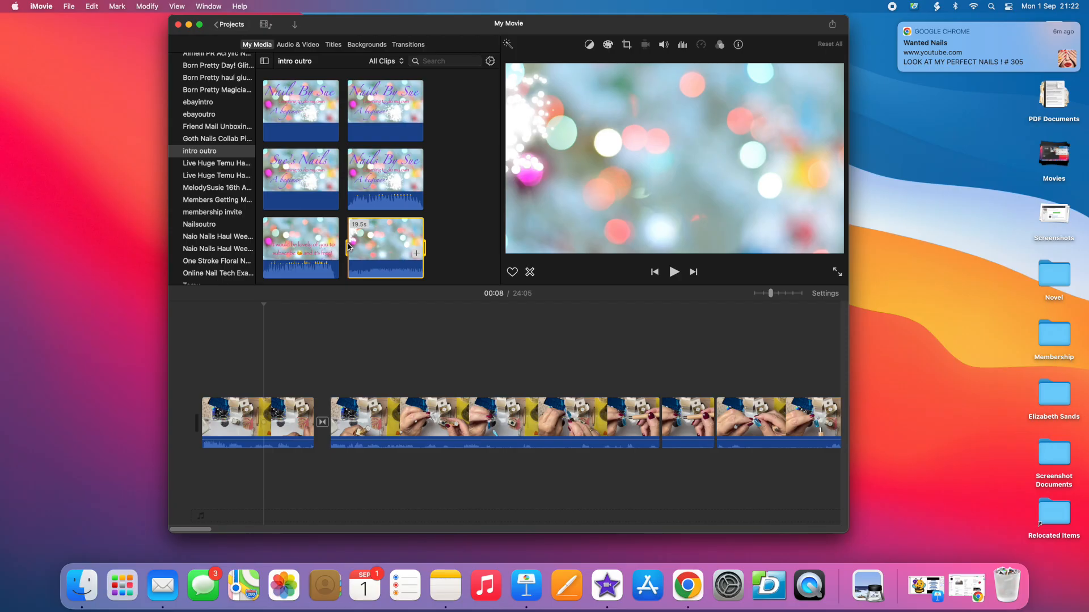
{"action": "key", "text": "space"}
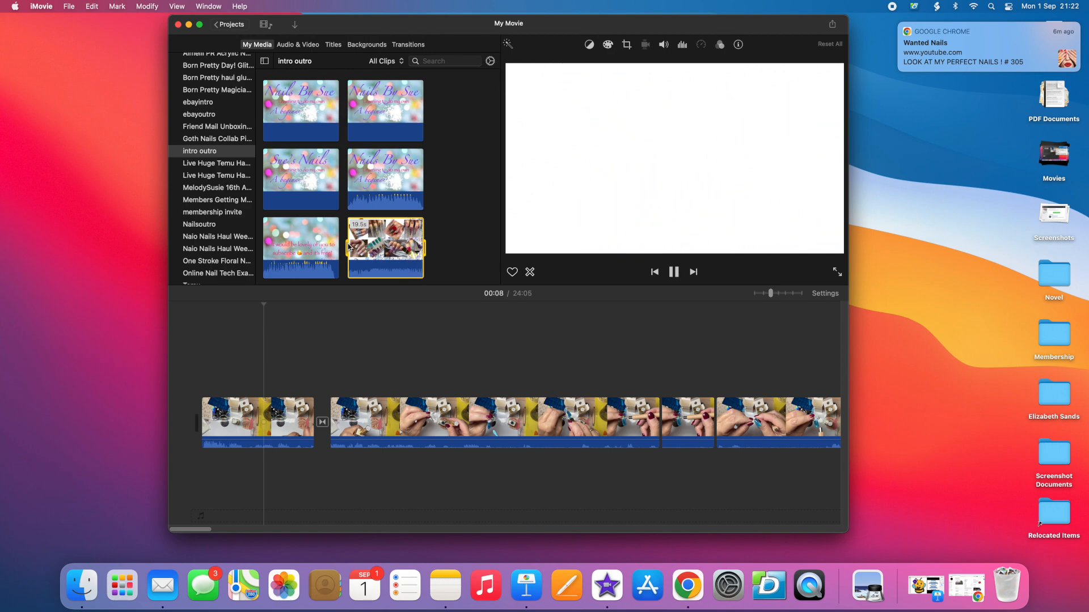
{"action": "scroll", "coordinate": [348, 246], "scroll_direction": "down", "scroll_amount": 2}
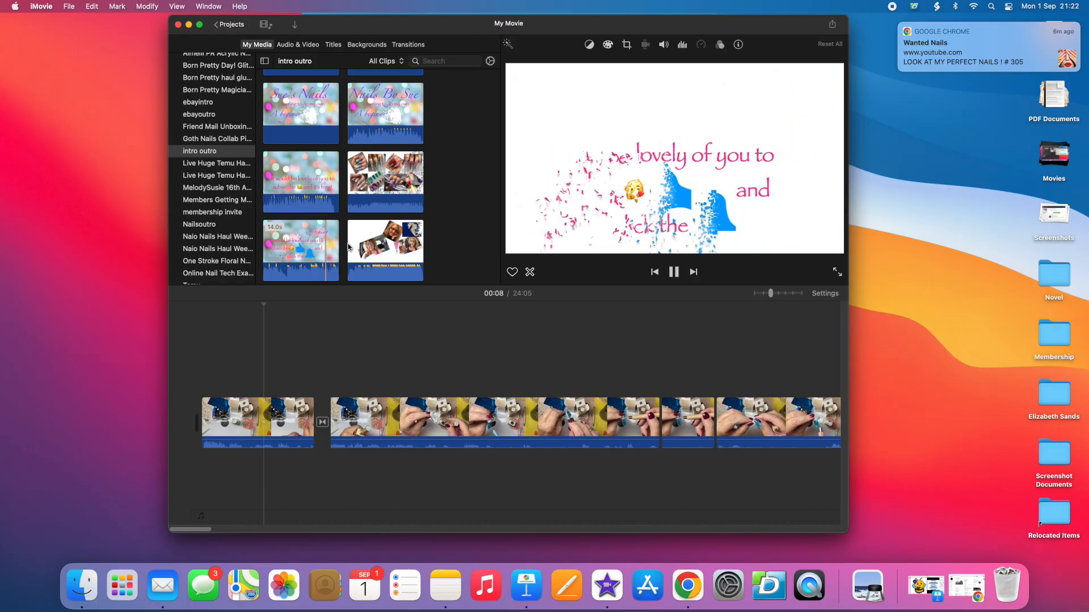
{"action": "left_click", "coordinate": [675, 272]}
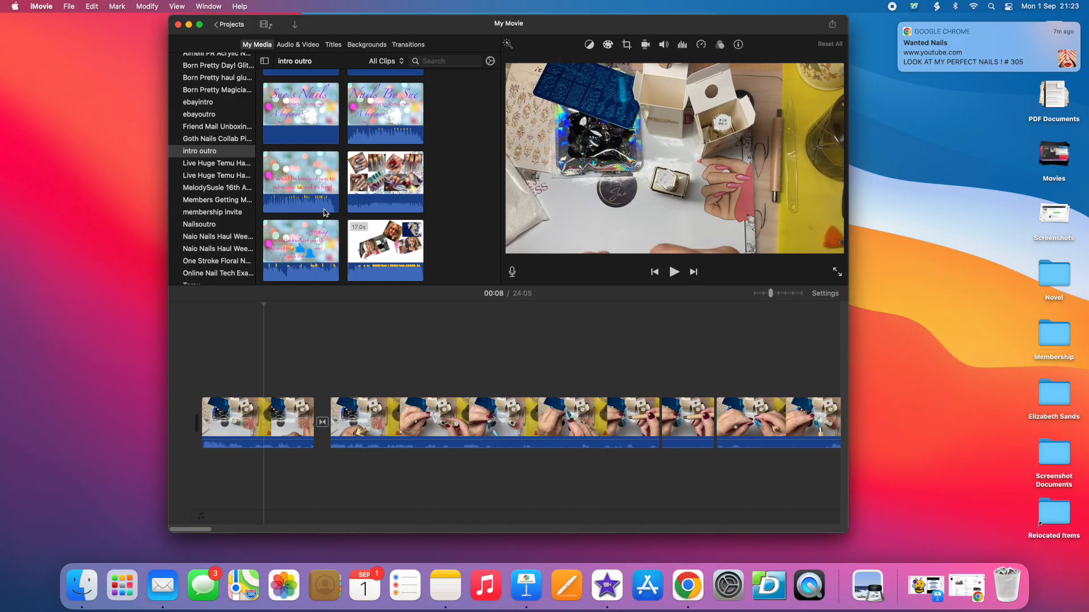
- Return to the My Movie project media and place the playhead at 00:58 in the timeline
{"action": "scroll", "coordinate": [214, 122], "scroll_direction": "up", "scroll_amount": 5}
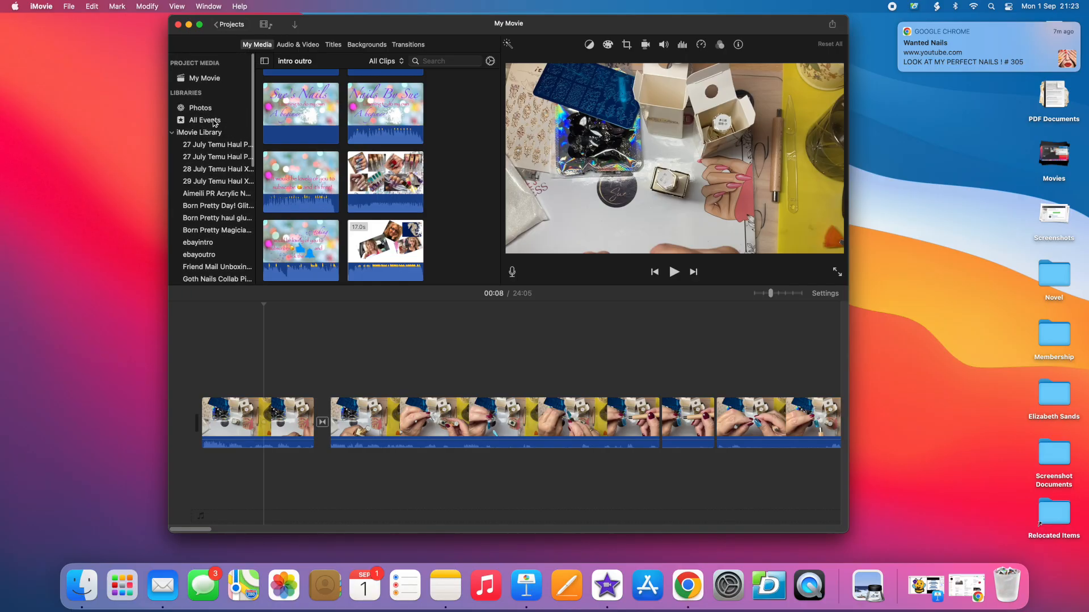
{"action": "left_click", "coordinate": [210, 79]}
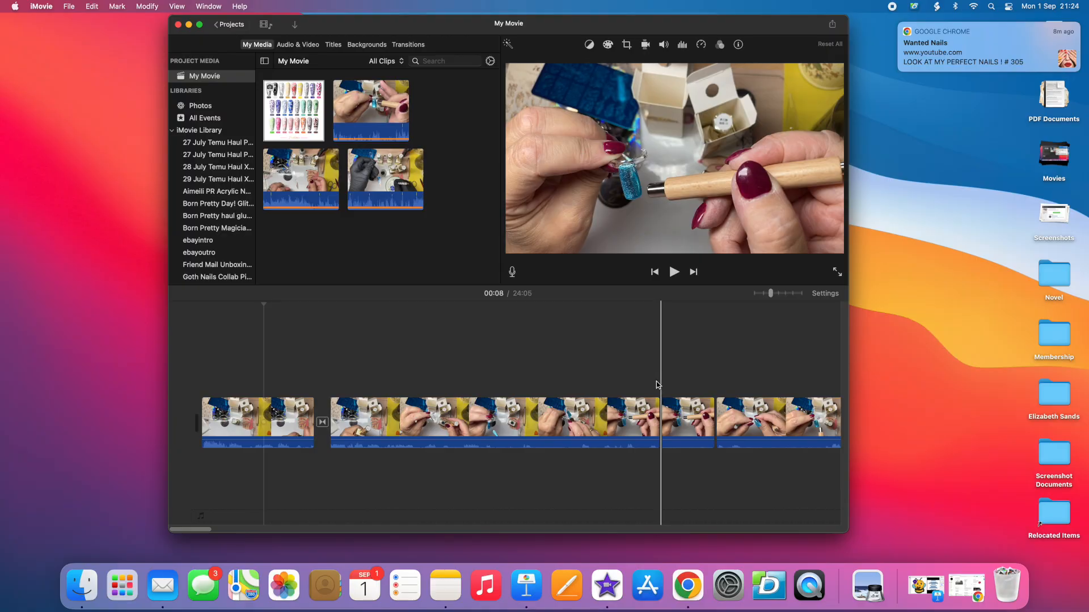
{"action": "left_click", "coordinate": [624, 390]}
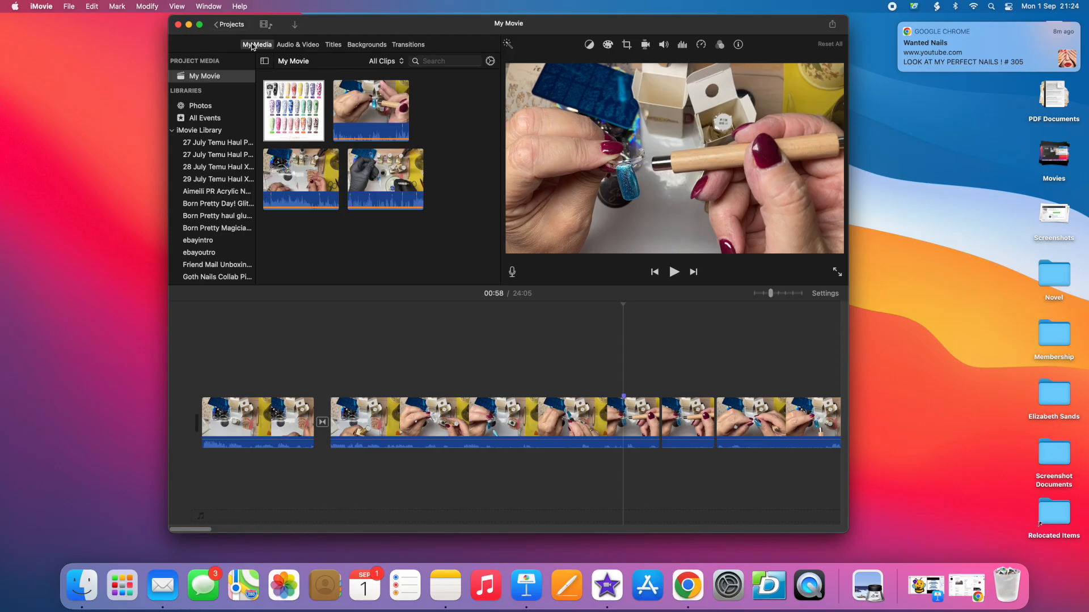
- Close the project to the project list, naming it "Temu haul 1st Sept"
{"action": "left_click", "coordinate": [233, 27]}
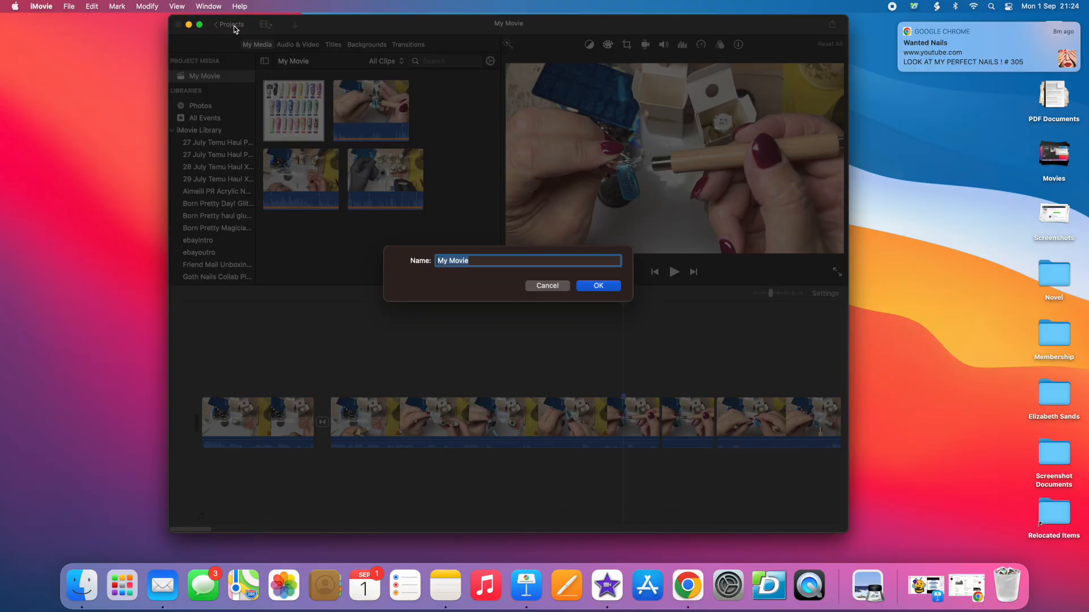
{"action": "type", "text": "Temu haul 1st Sept"}
{"action": "left_click", "coordinate": [598, 286]}
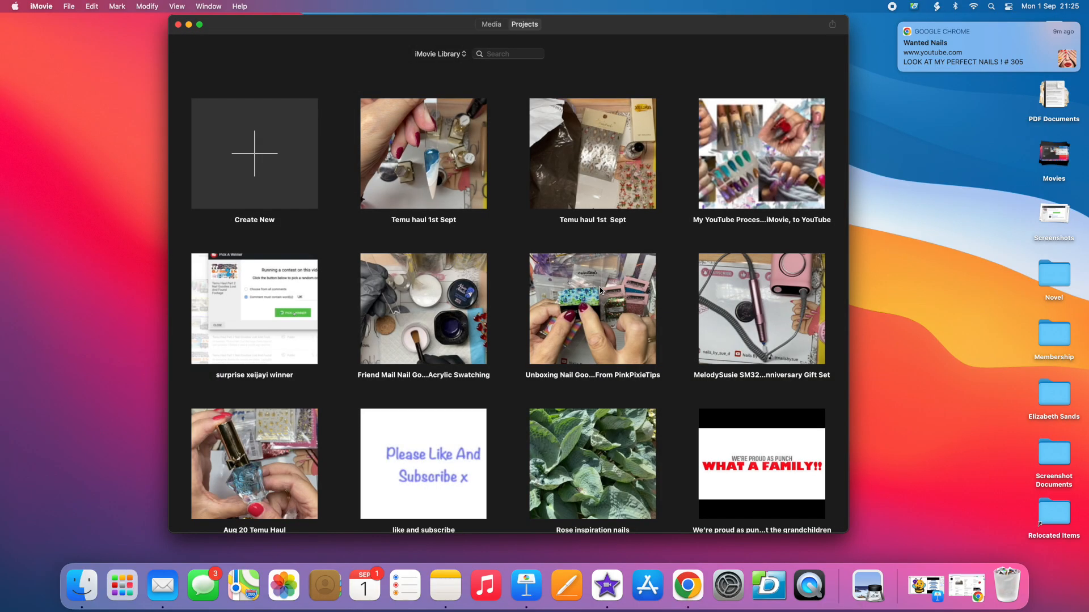
- Return to the project list and open the project "My YouTube Process From Camera, to iMovie, to YouTube"
{"action": "mouse_move", "coordinate": [431, 183]}
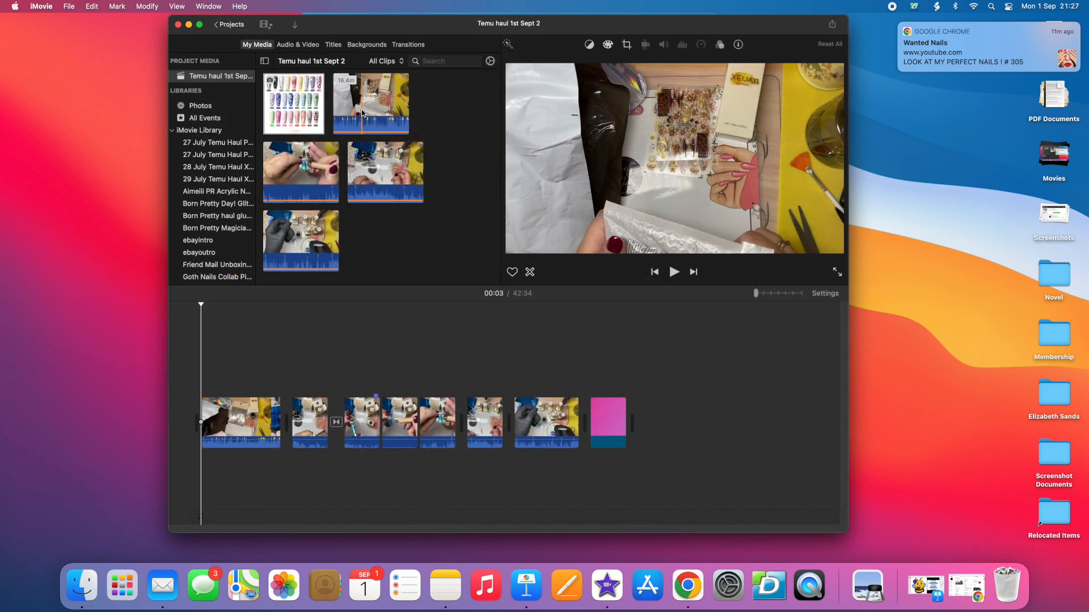
{"action": "left_click", "coordinate": [229, 25]}
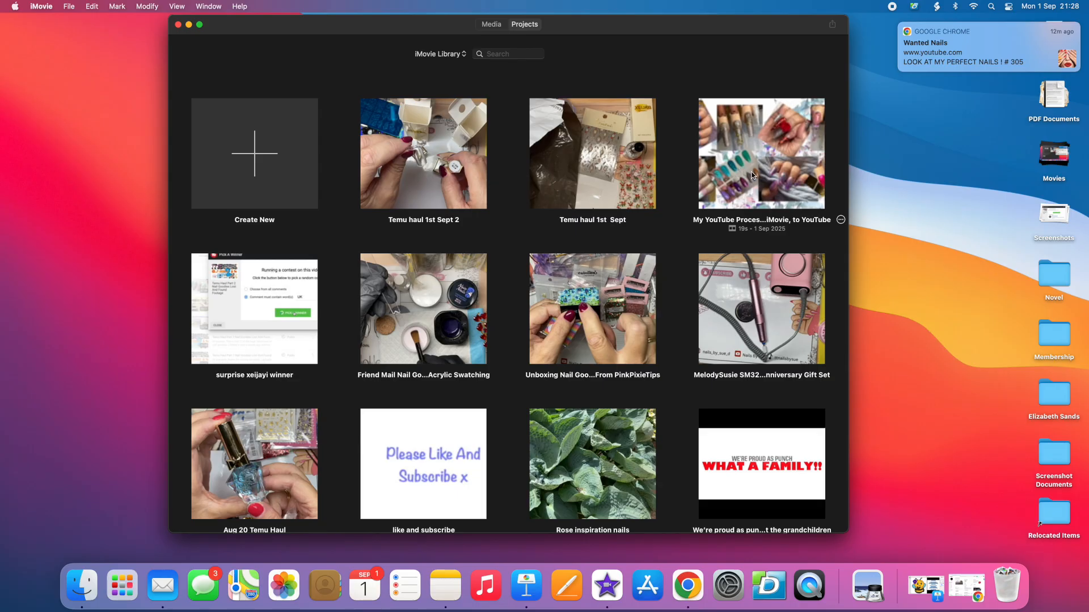
{"action": "double_click", "coordinate": [752, 175]}
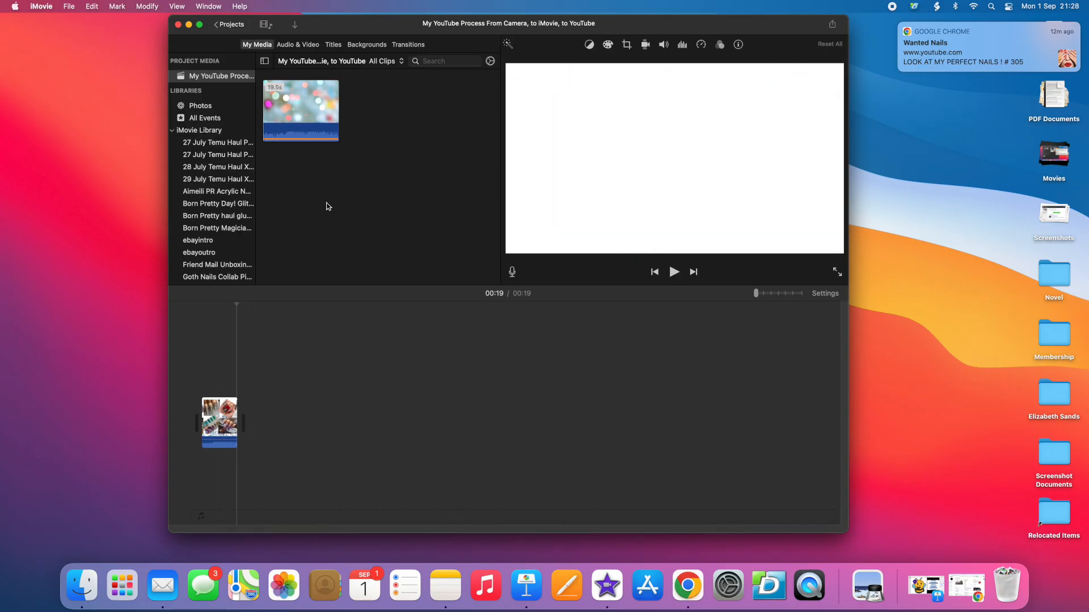
- Return to the project list, start creating a new trailer, browse the trailer templates and preview the Fairy Tale one
{"action": "left_click", "coordinate": [229, 24]}
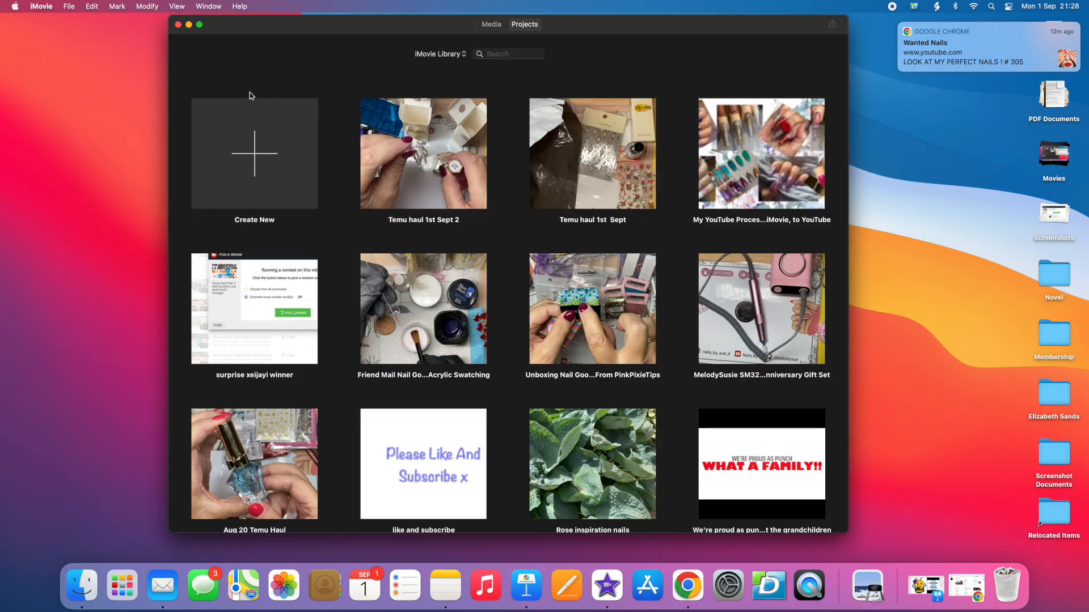
{"action": "left_click", "coordinate": [256, 158]}
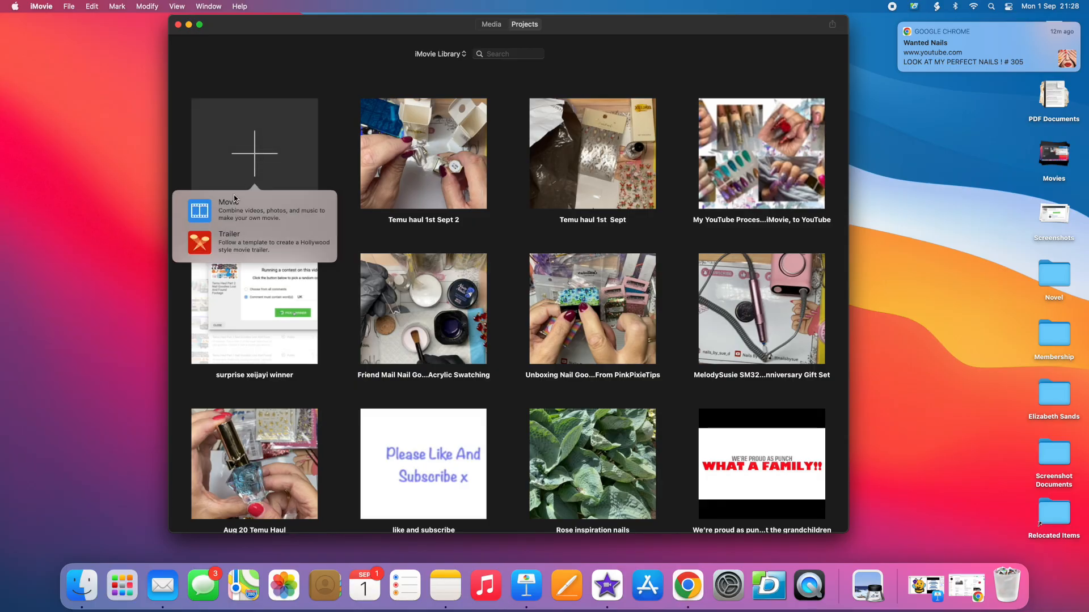
{"action": "left_click", "coordinate": [249, 246]}
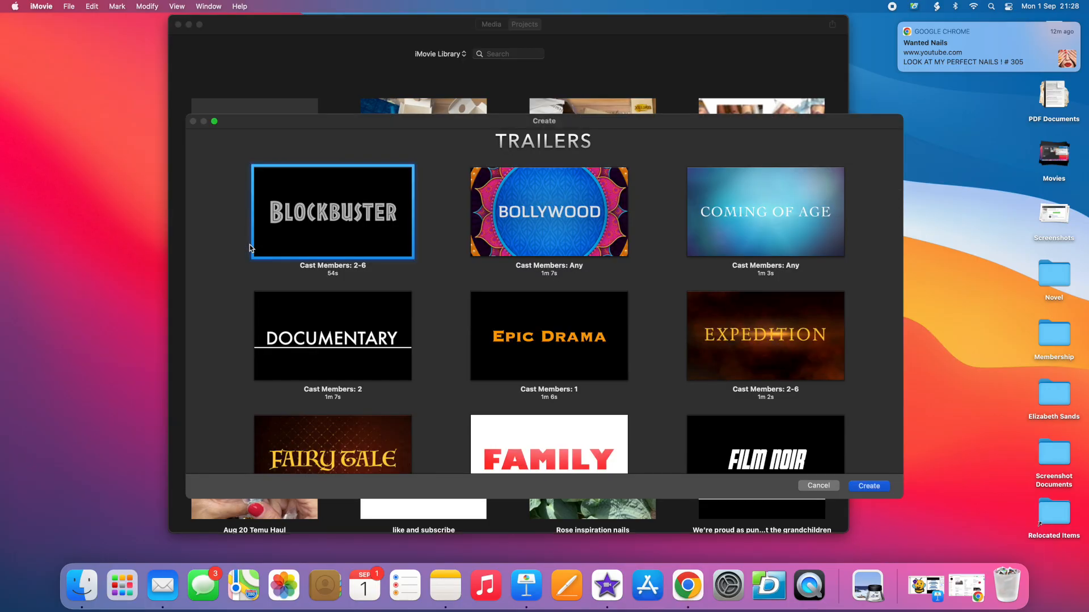
{"action": "mouse_move", "coordinate": [253, 245]}
{"action": "scroll", "coordinate": [454, 292], "scroll_direction": "down", "scroll_amount": 3}
{"action": "mouse_move", "coordinate": [544, 341]}
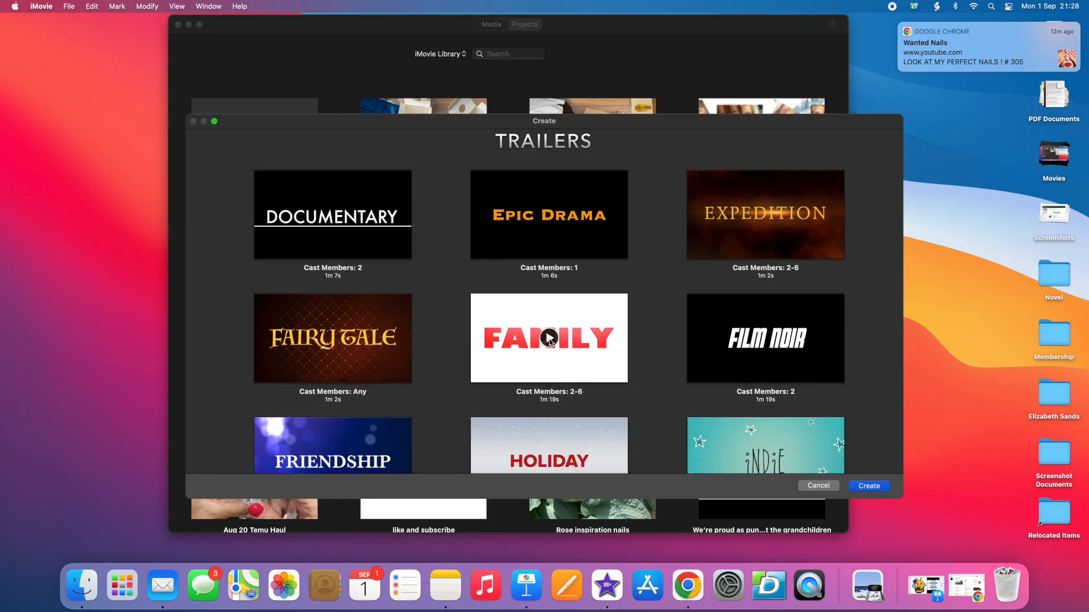
{"action": "mouse_move", "coordinate": [378, 367]}
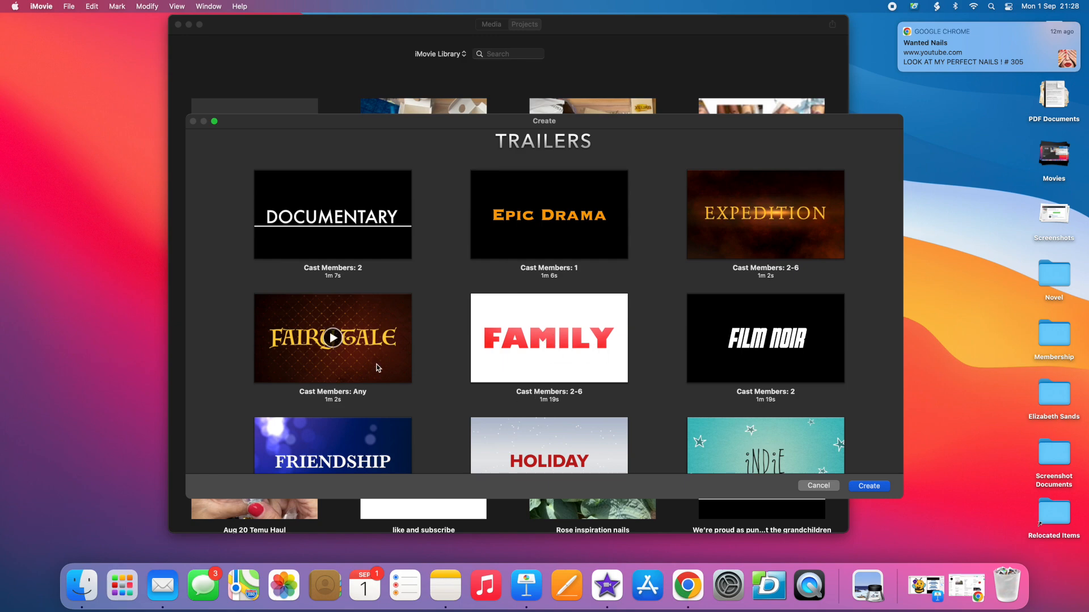
{"action": "left_click", "coordinate": [333, 339]}
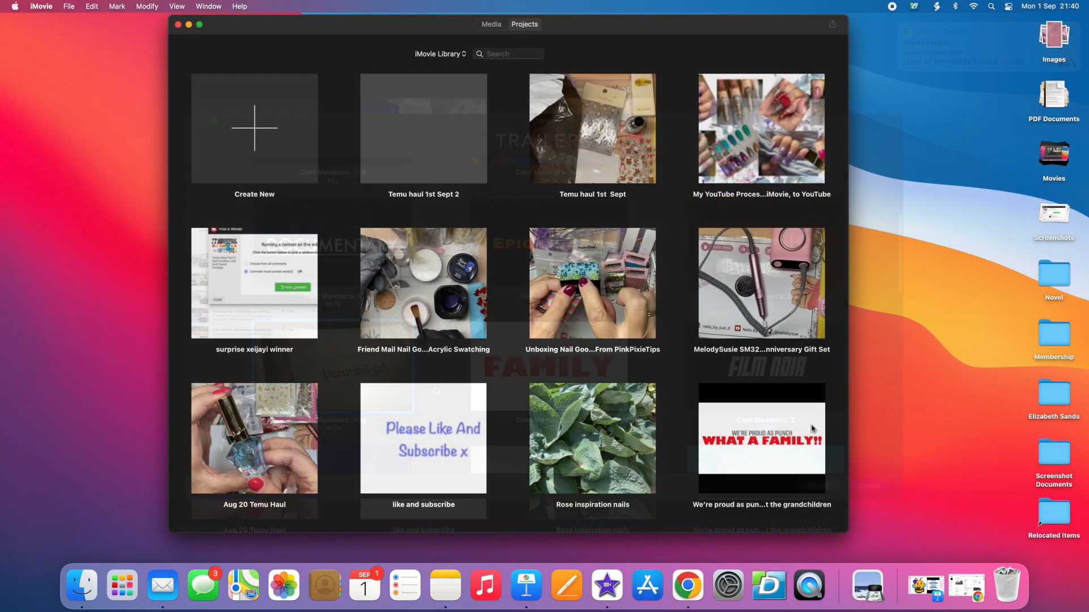
- Open the trailer project "We're proud as punch Meet the grandchildren" and play it from the first Landscape clip in the storyboard
{"action": "left_click", "coordinate": [756, 445]}
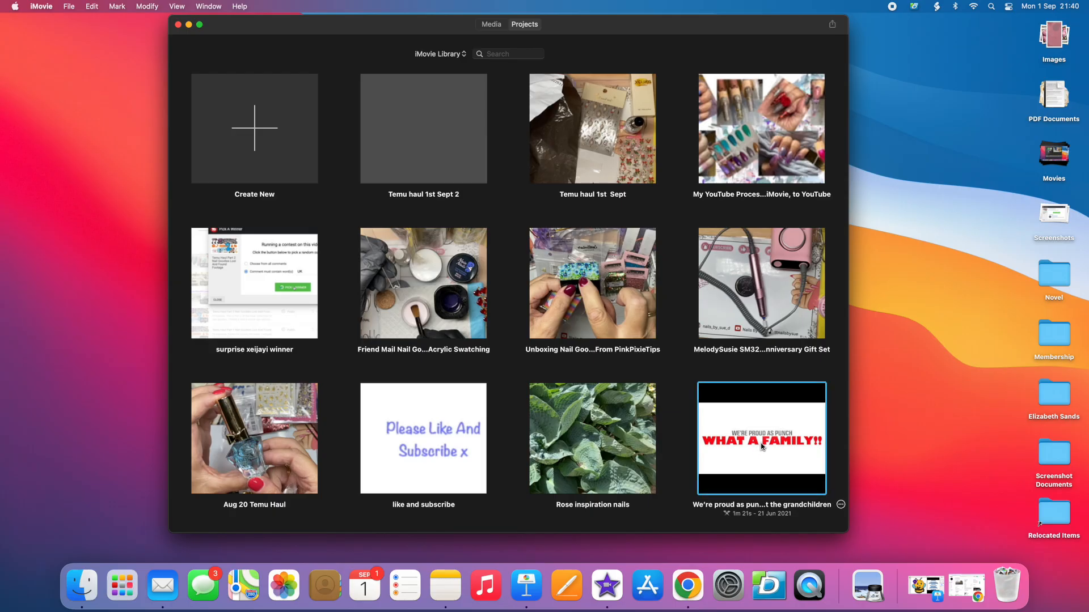
{"action": "double_click", "coordinate": [764, 445]}
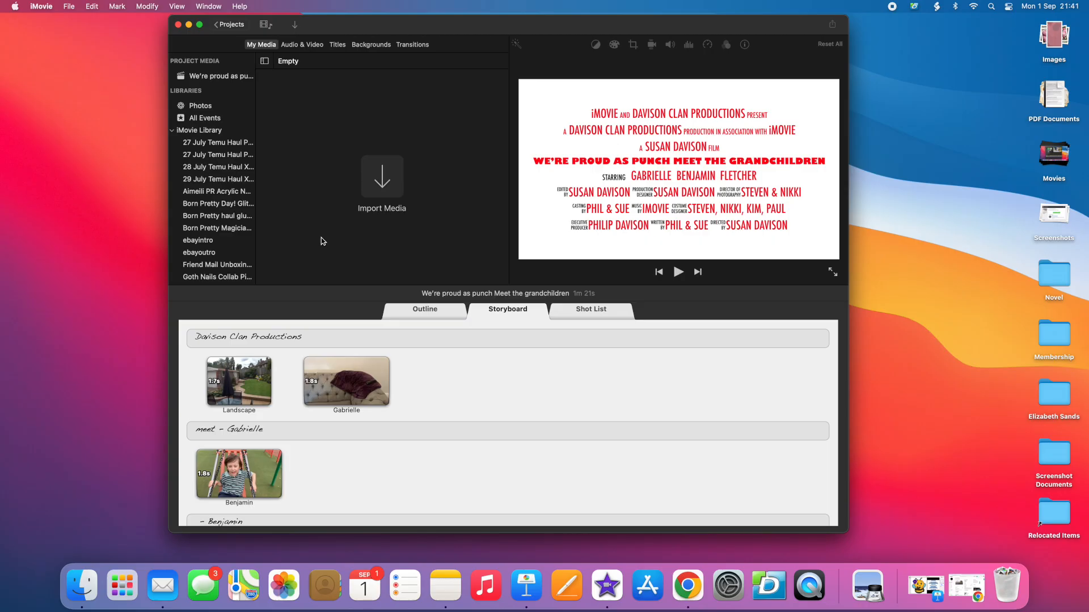
{"action": "mouse_move", "coordinate": [197, 372]}
{"action": "left_click", "coordinate": [206, 372]}
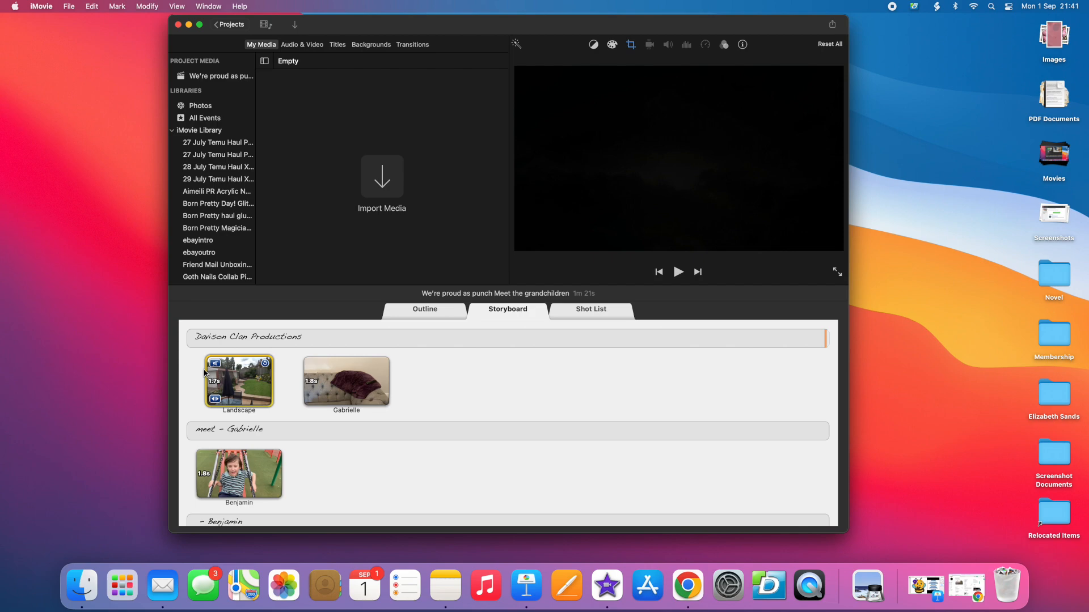
{"action": "key", "text": "space"}
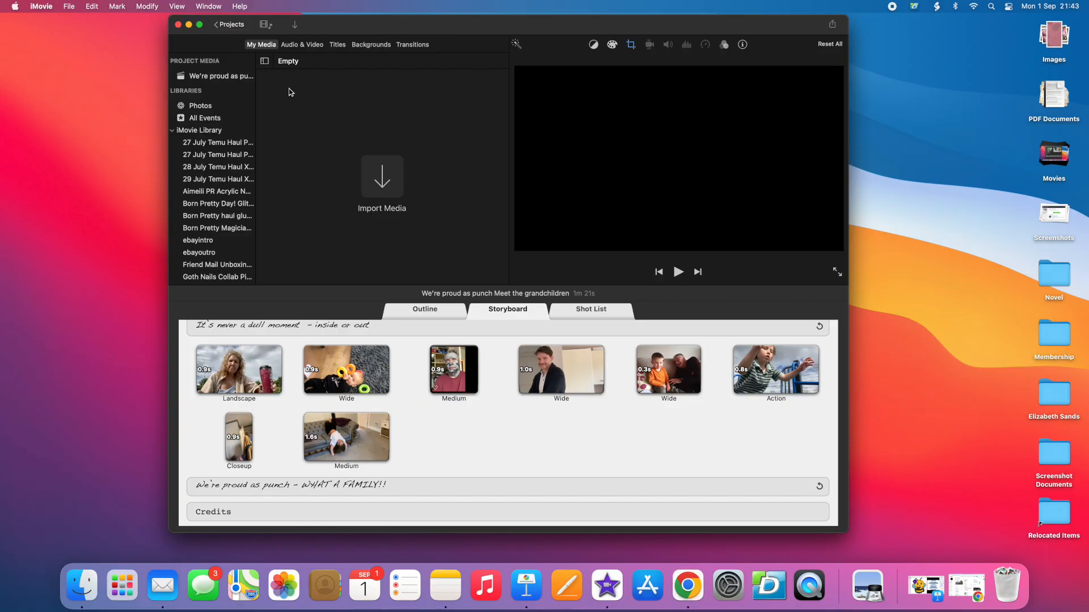
- Return to the project list, create a new movie project and show its project media
{"action": "left_click", "coordinate": [230, 25]}
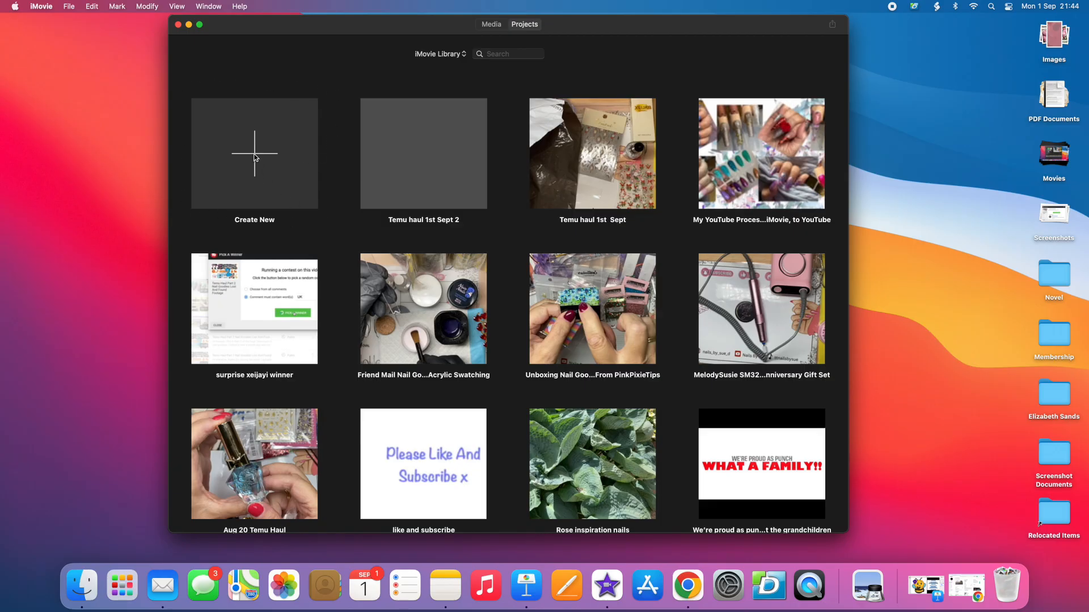
{"action": "left_click", "coordinate": [255, 158]}
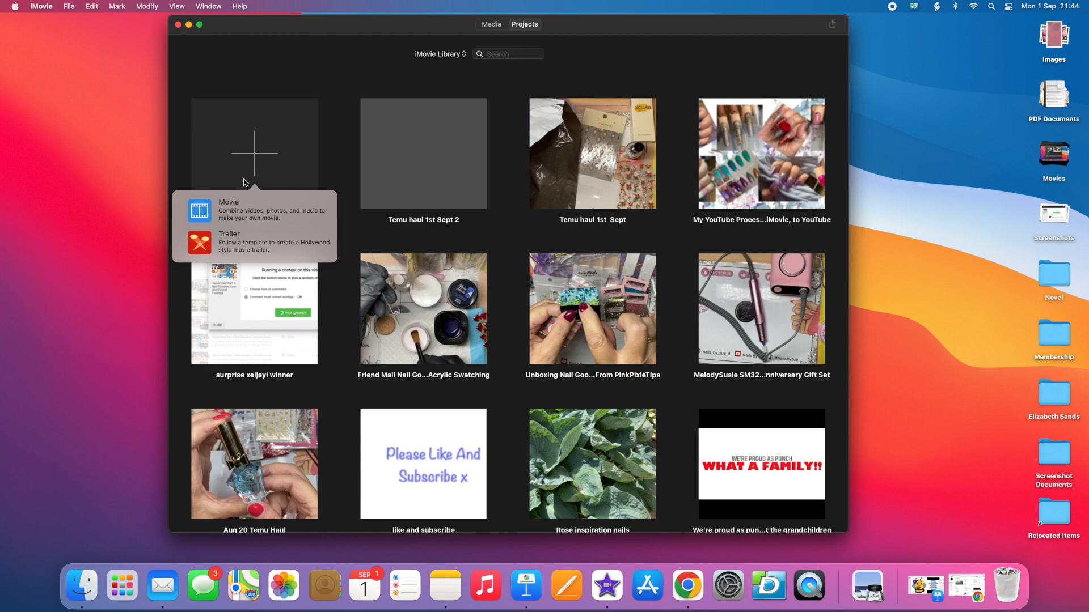
{"action": "left_click", "coordinate": [255, 212]}
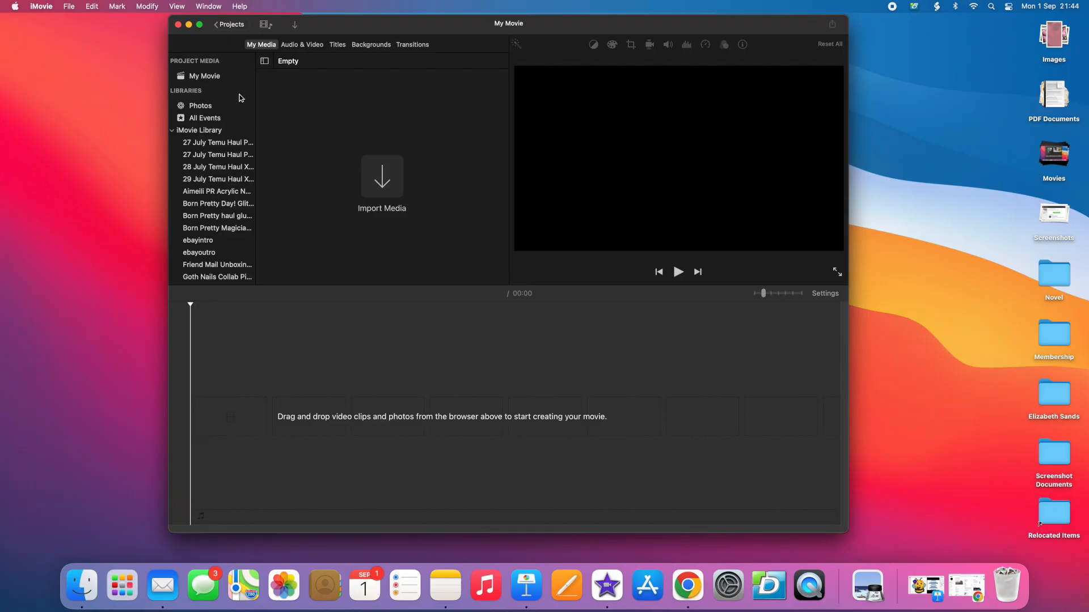
{"action": "left_click", "coordinate": [207, 79]}
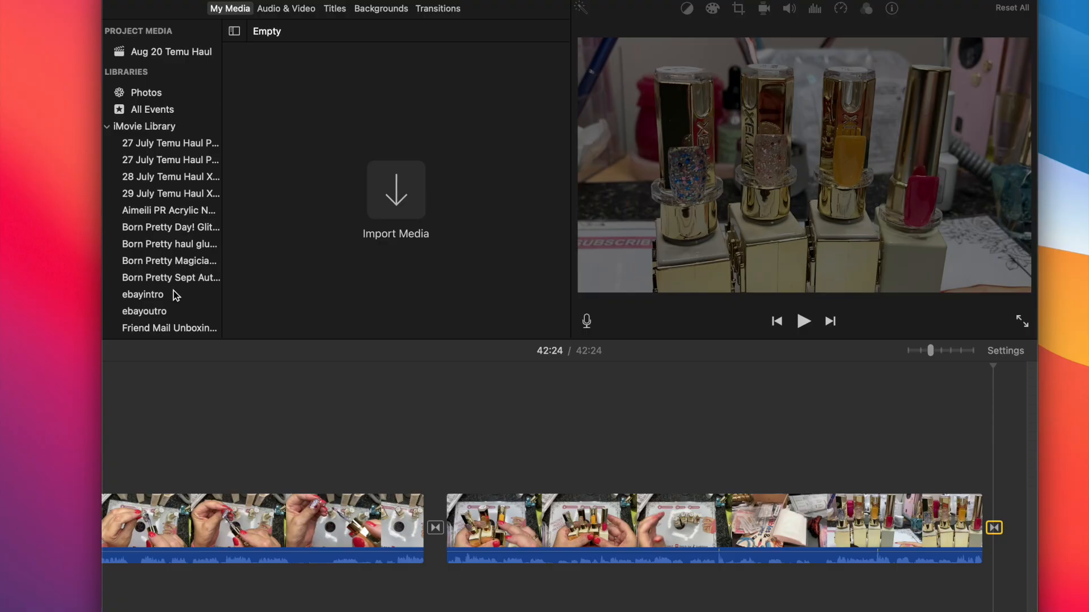
- Show the project media of "Aug 20 Temu Haul" and select the 56.9s clip of the four nail polish bottles
{"action": "scroll", "coordinate": [176, 296], "scroll_direction": "down", "scroll_amount": 3}
{"action": "scroll", "coordinate": [176, 296], "scroll_direction": "up", "scroll_amount": 3}
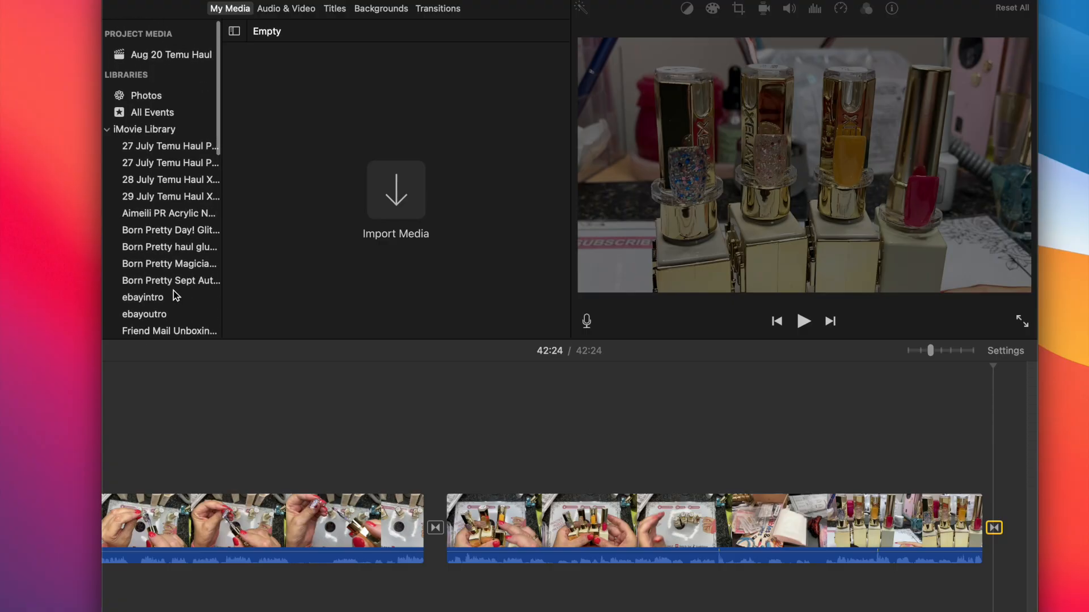
{"action": "left_click", "coordinate": [171, 54]}
{"action": "left_click", "coordinate": [481, 210]}
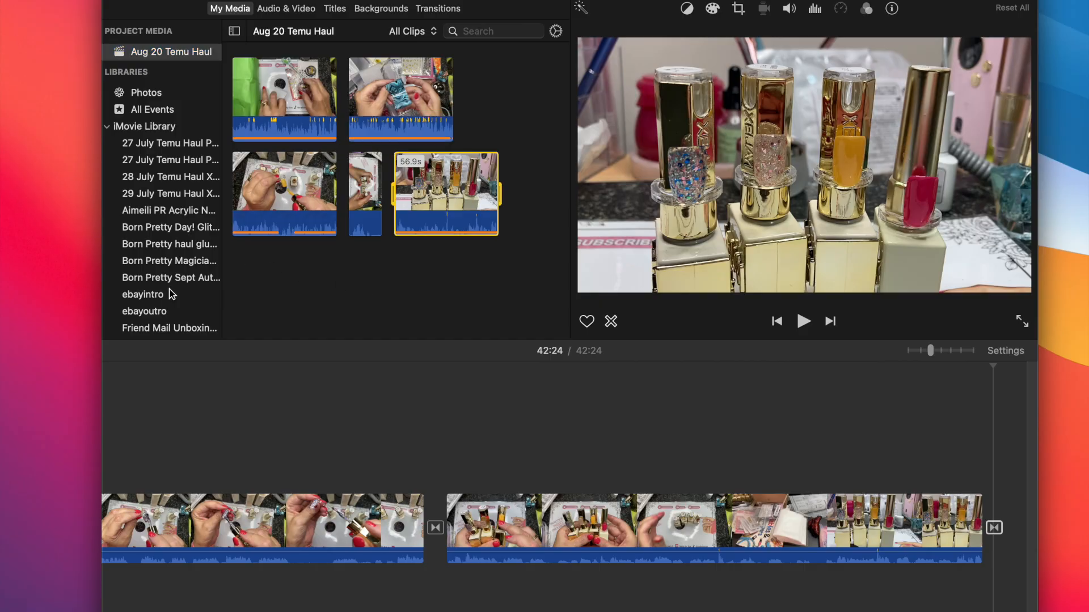
- Add the blue floral "Thanks for watching!" clip from the "intro outro" event to the end of the timeline
{"action": "scroll", "coordinate": [170, 286], "scroll_direction": "down", "scroll_amount": 5}
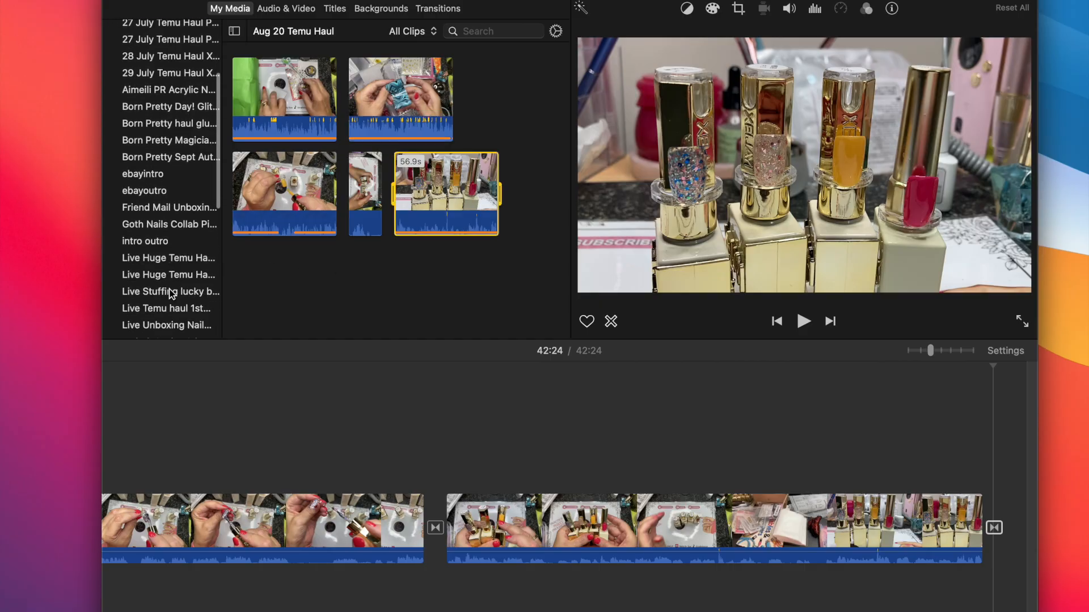
{"action": "left_click", "coordinate": [160, 235]}
{"action": "scroll", "coordinate": [353, 233], "scroll_direction": "down", "scroll_amount": 15}
{"action": "scroll", "coordinate": [353, 233], "scroll_direction": "down", "scroll_amount": 15}
{"action": "scroll", "coordinate": [352, 233], "scroll_direction": "up", "scroll_amount": 5}
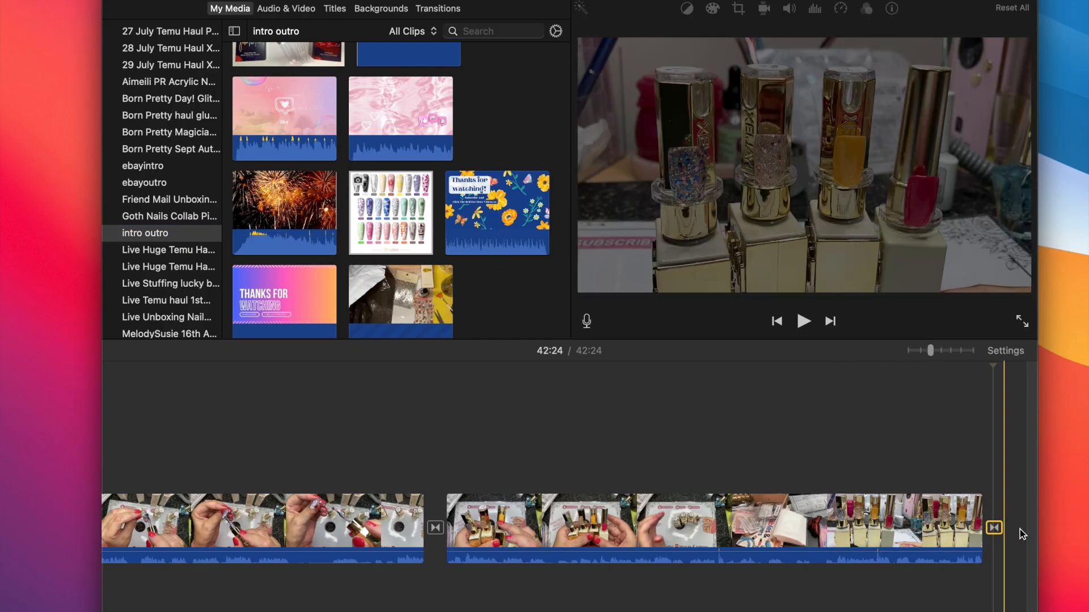
{"action": "left_click", "coordinate": [911, 351]}
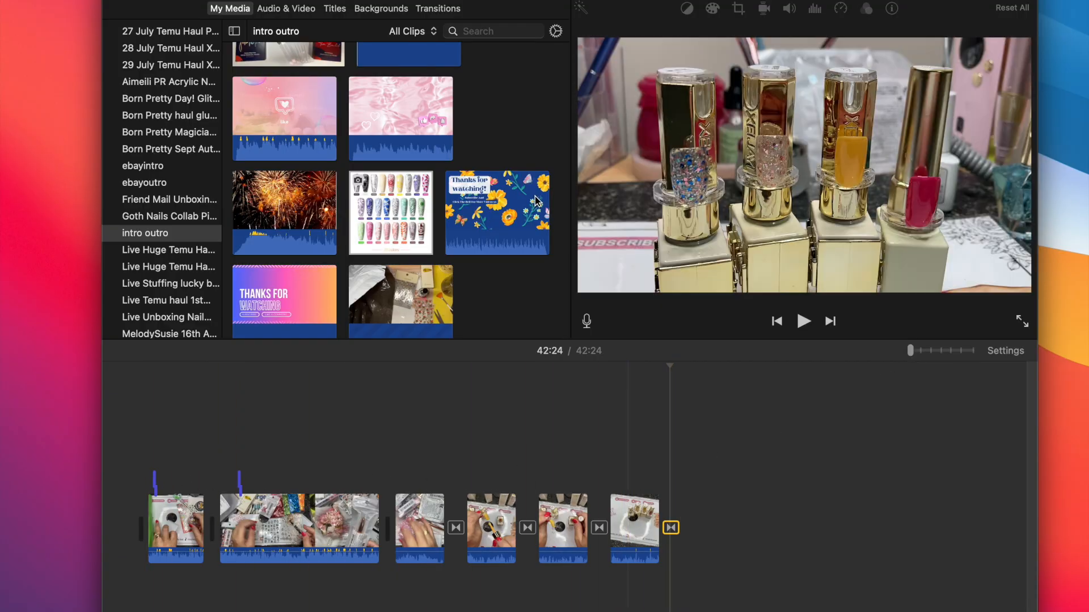
{"action": "left_click_drag", "start_coordinate": [491, 215], "coordinate": [683, 528]}
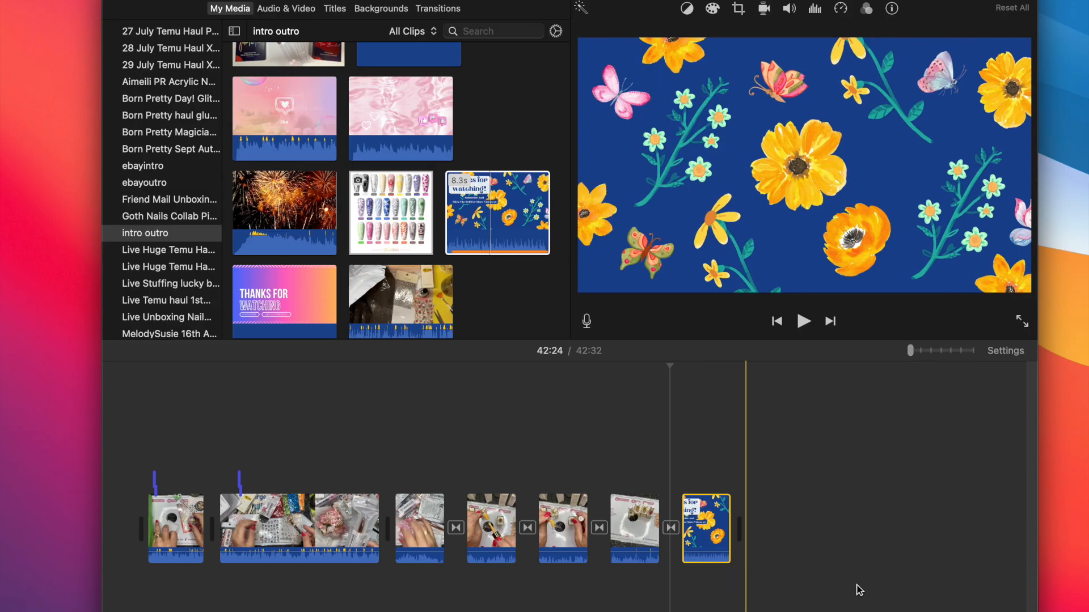
- Detach and delete the audio of the "Thanks for watching!" end clip, and return to the "Aug 20 Temu Haul" project media
{"action": "left_click", "coordinate": [708, 543]}
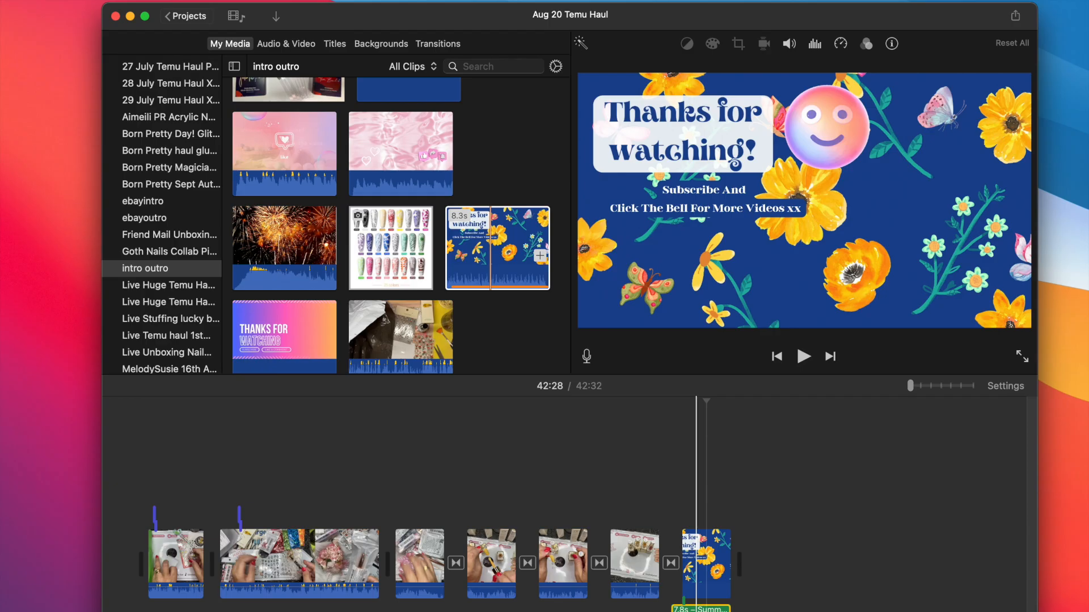
{"action": "key", "text": "Delete"}
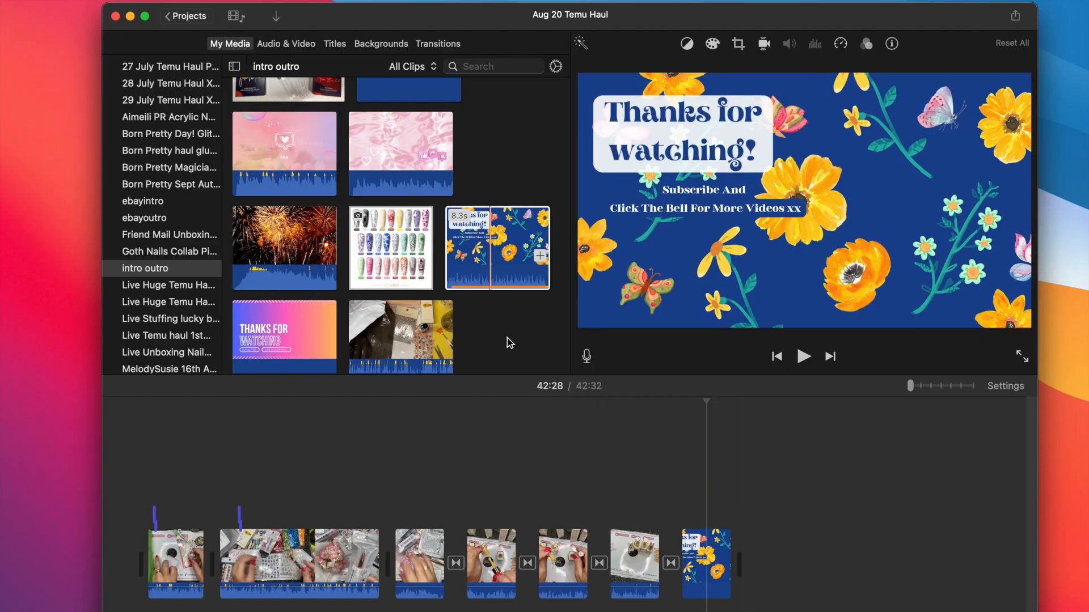
{"action": "scroll", "coordinate": [509, 342], "scroll_direction": "up", "scroll_amount": 15}
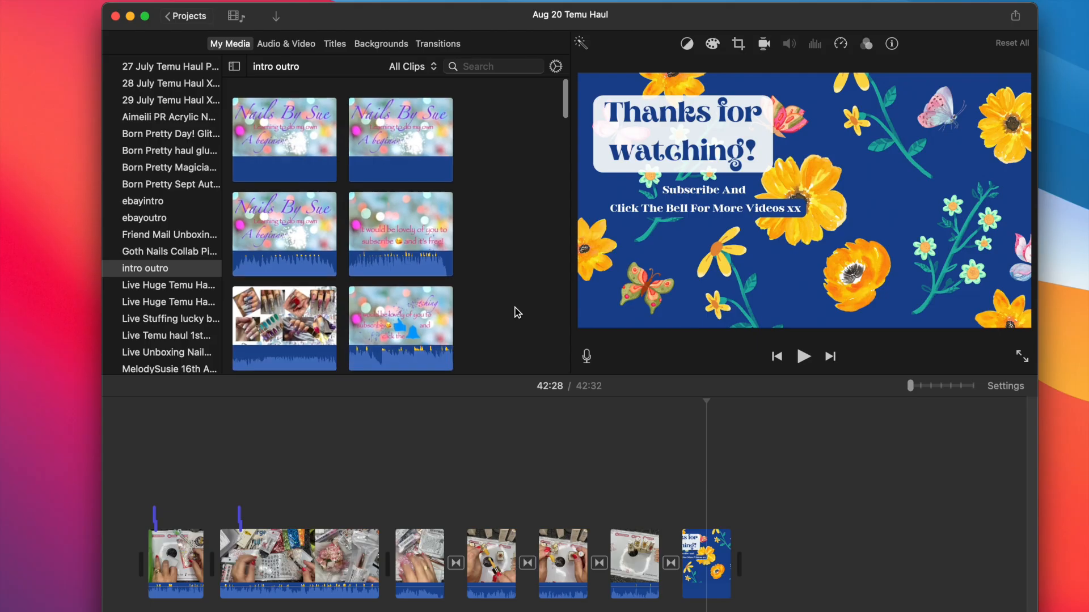
{"action": "scroll", "coordinate": [164, 130], "scroll_direction": "up", "scroll_amount": 10}
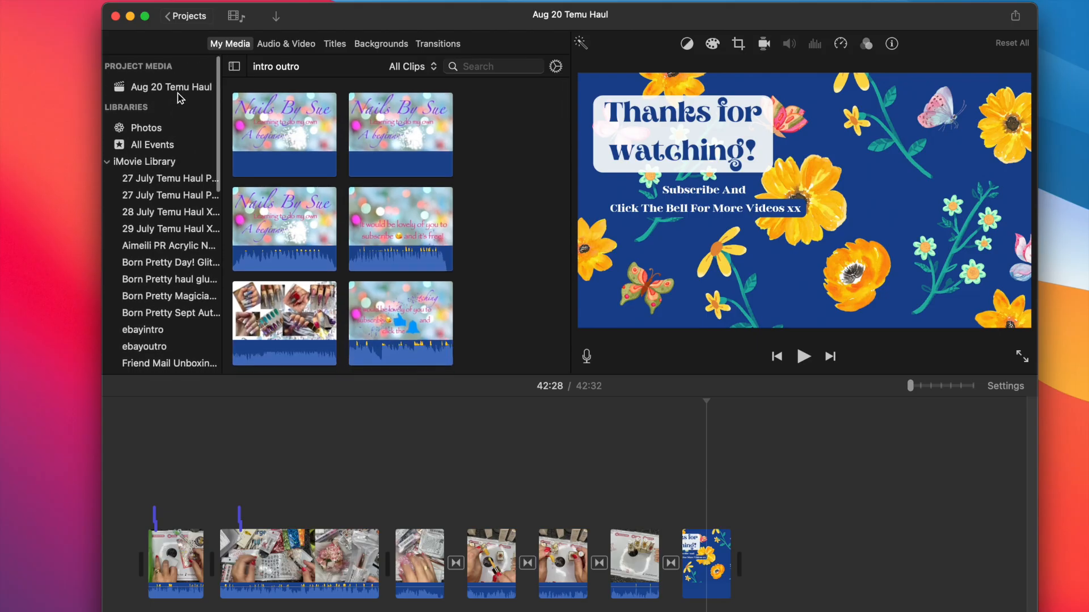
{"action": "left_click", "coordinate": [177, 91]}
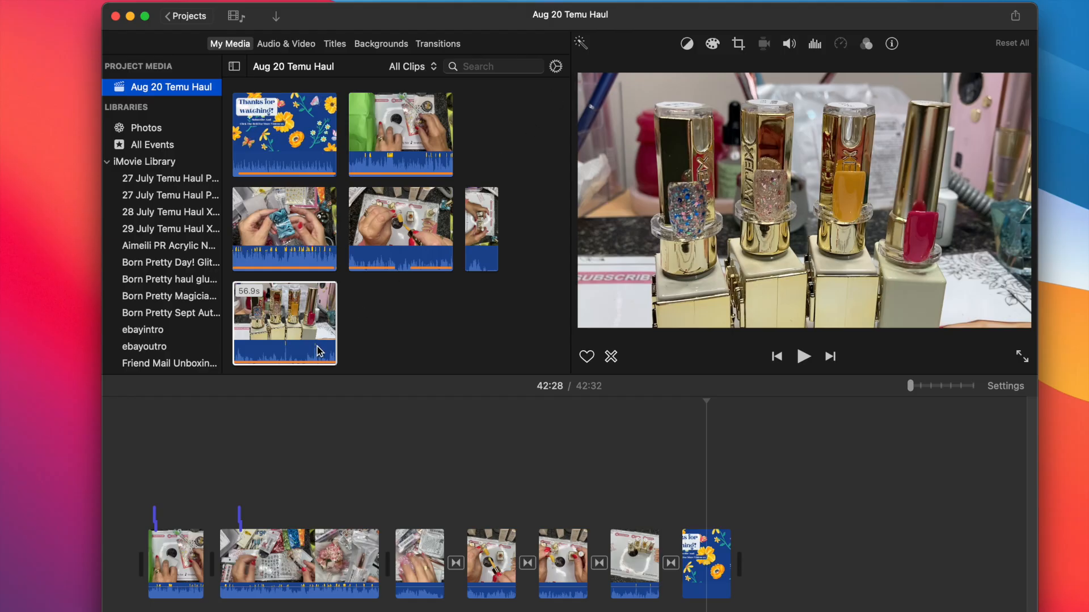
{"action": "left_click", "coordinate": [136, 462]}
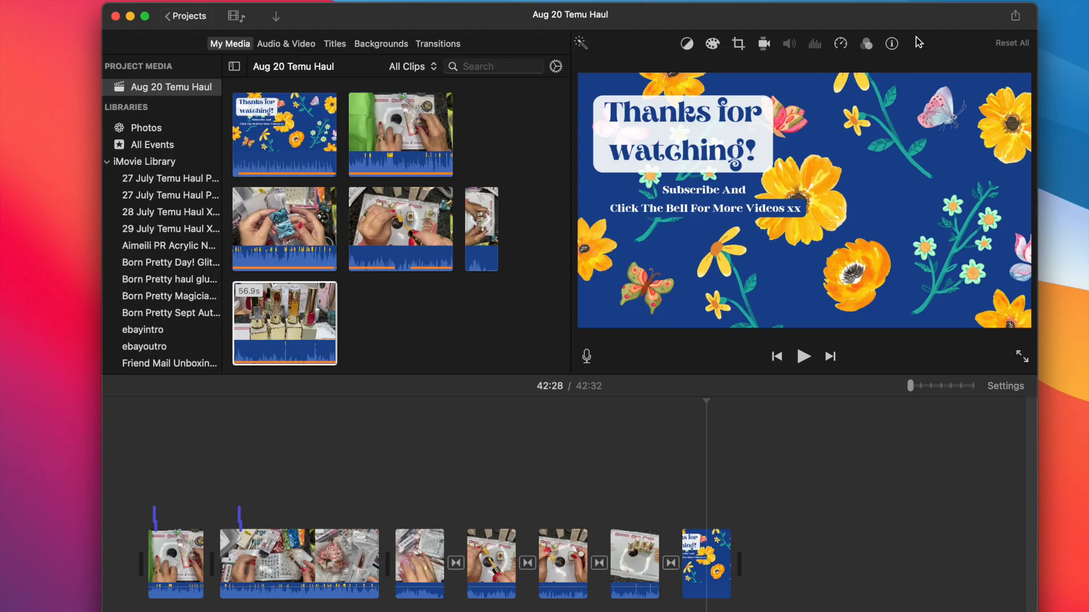
- Start exporting the project as a video and audio file, keeping 1080p resolution, High quality and Faster compression
{"action": "left_click", "coordinate": [1015, 21]}
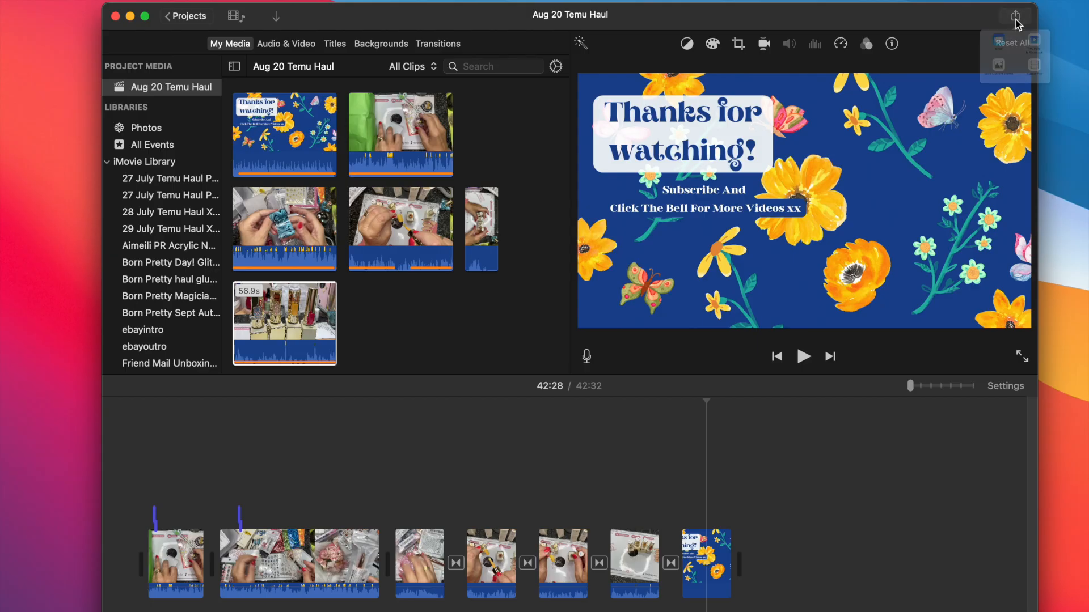
{"action": "left_click", "coordinate": [1066, 136]}
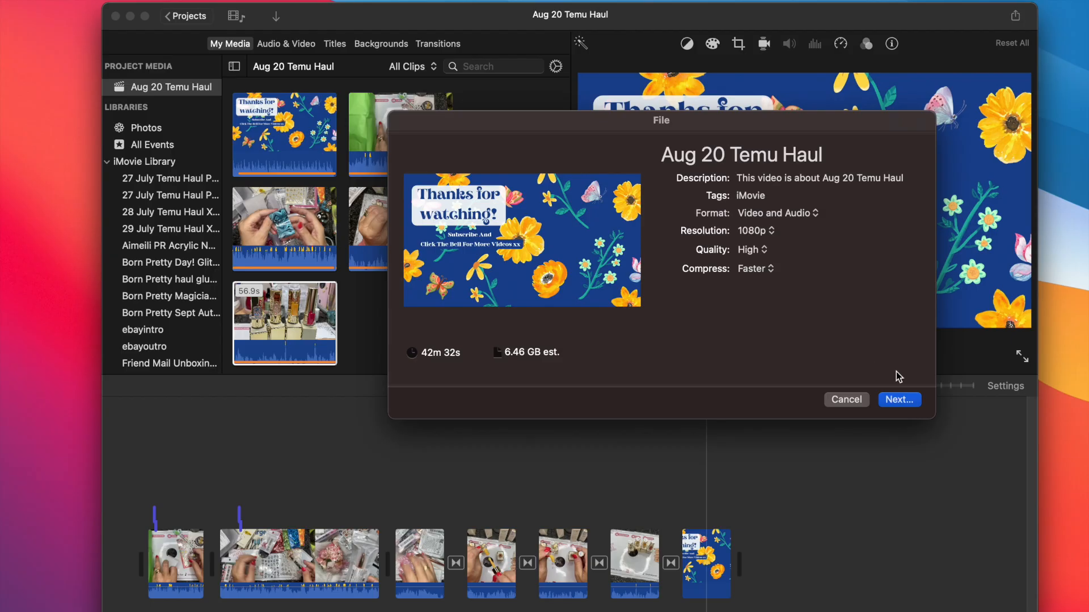
{"action": "left_click", "coordinate": [904, 401]}
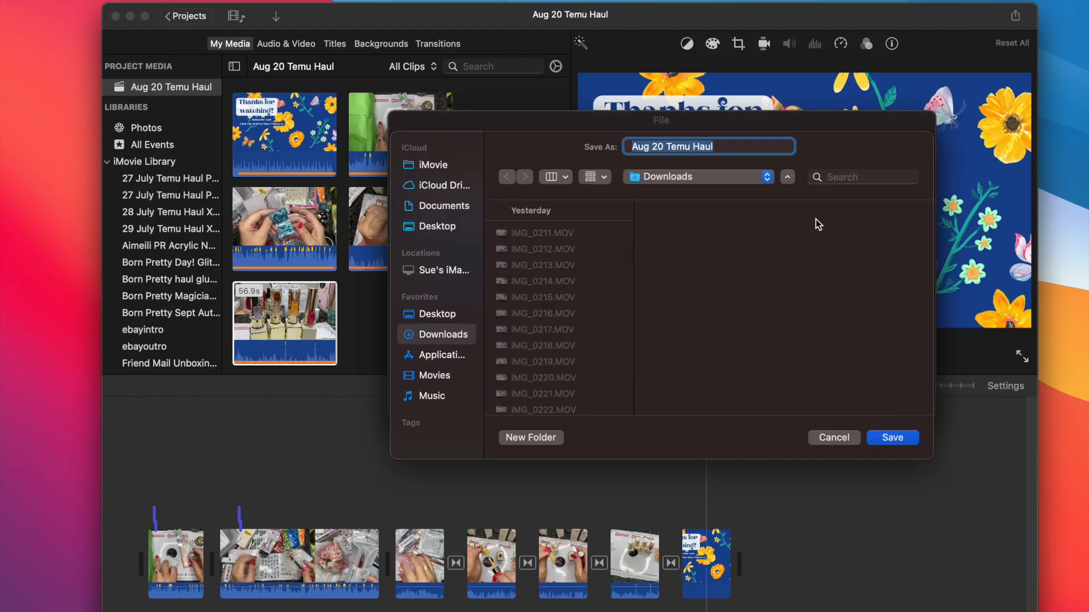
- Name the exported file "Temu Haul Swatching Xeijayi And Lots Of Nail Goodies" and save it in the Downloads folder
{"action": "left_click", "coordinate": [719, 147]}
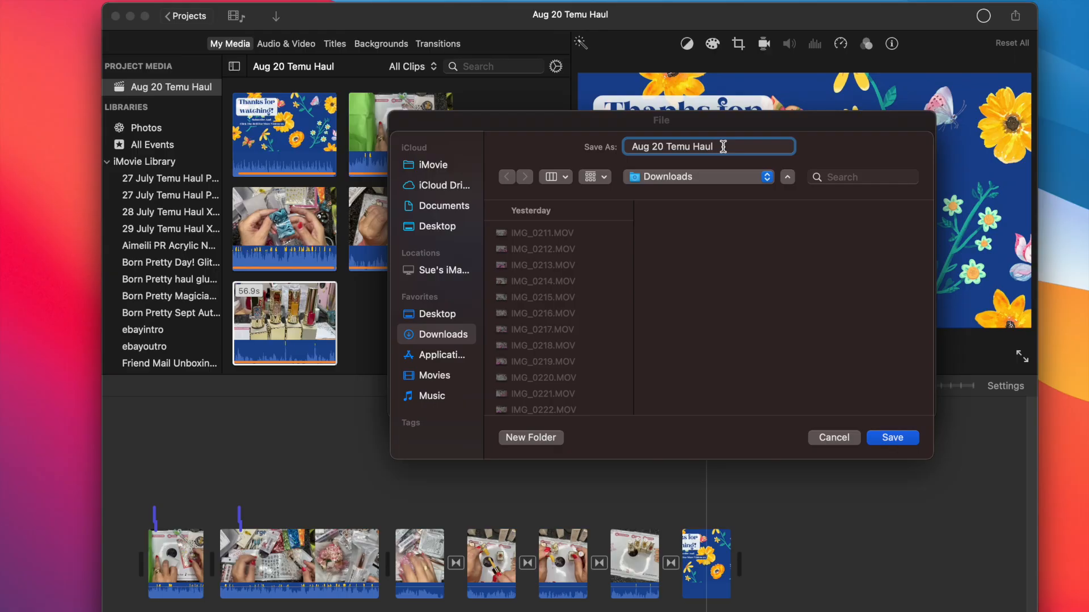
{"action": "key", "text": "BackSpace"}
{"action": "key", "text": "BackSpace"}
{"action": "key", "text": "BackSpace"}
{"action": "key", "text": "BackSpace"}
{"action": "key", "text": "BackSpace"}
{"action": "key", "text": "BackSpace"}
{"action": "key", "text": "BackSpace"}
{"action": "key", "text": "BackSpace"}
{"action": "key", "text": "BackSpace"}
{"action": "key", "text": "BackSpace"}
{"action": "key", "text": "BackSpace"}
{"action": "key", "text": "BackSpace"}
{"action": "key", "text": "BackSpace"}
{"action": "key", "text": "BackSpace"}
{"action": "key", "text": "BackSpace"}
{"action": "key", "text": "BackSpace"}
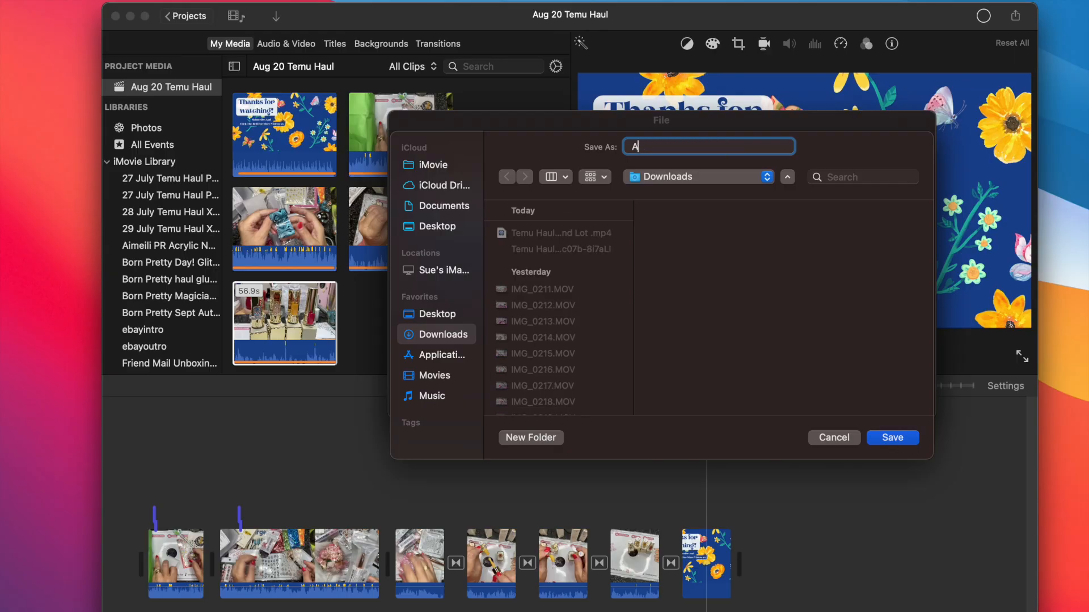
{"action": "type", "text": "Temu Haul Swatching Xei"}
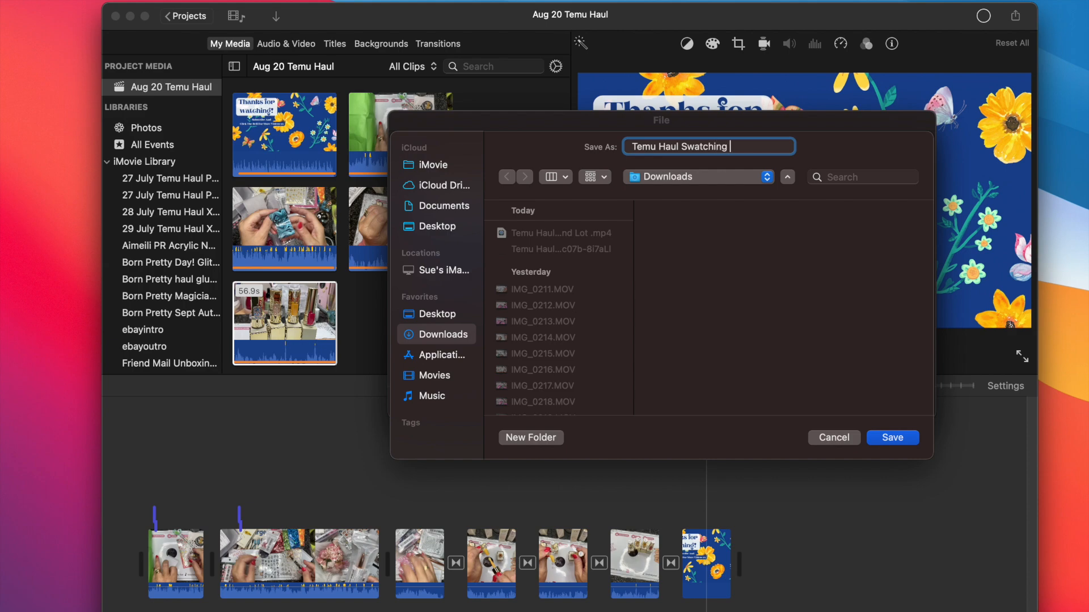
{"action": "type", "text": "jat"}
{"action": "key", "text": "BackSpace"}
{"action": "type", "text": "yi And Lots"}
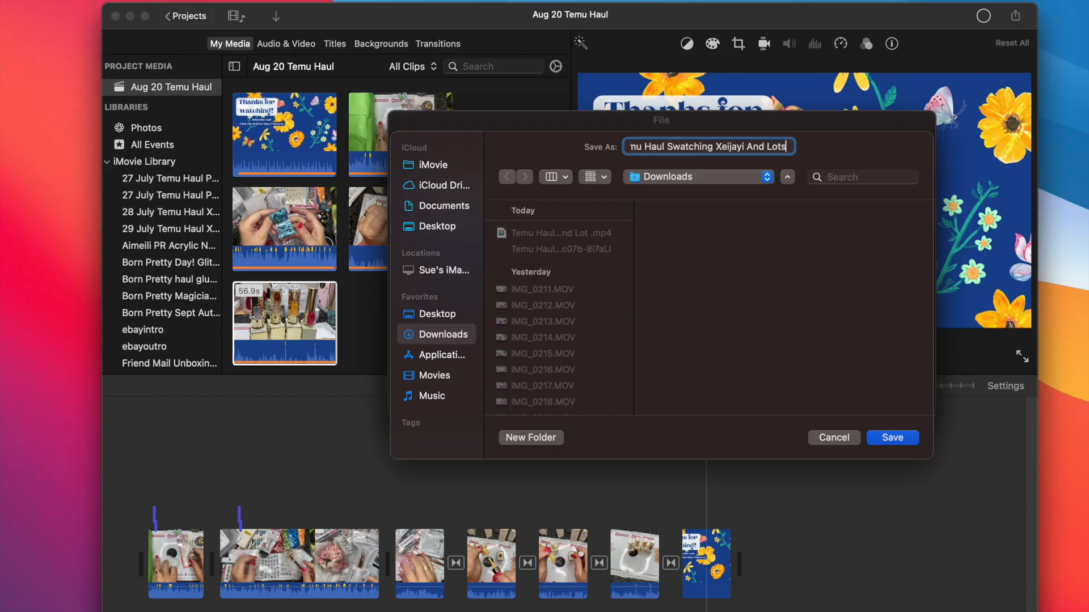
{"action": "type", "text": " Of Na"}
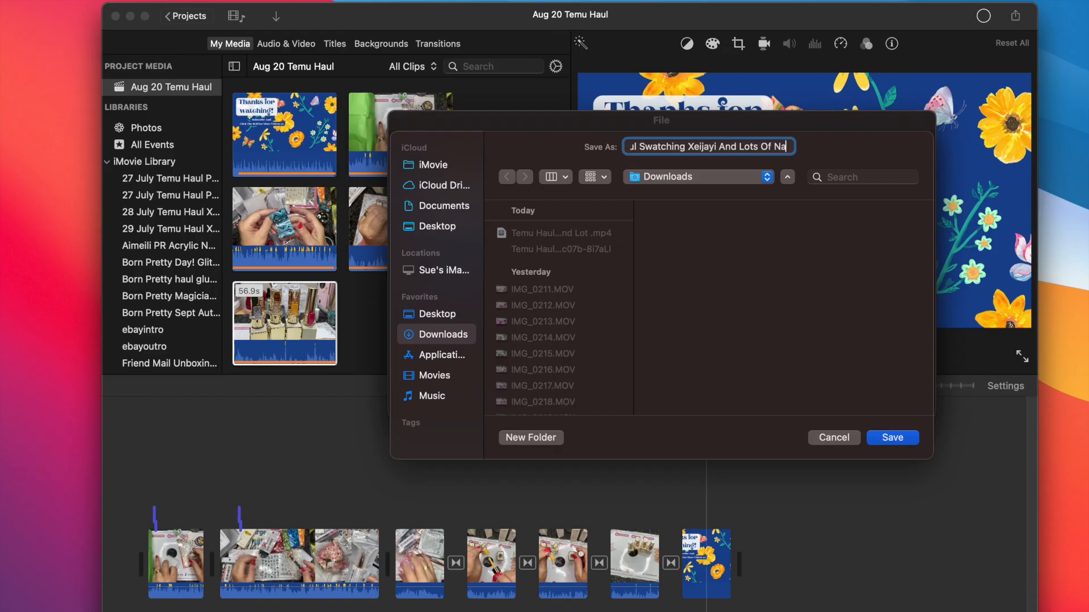
{"action": "type", "text": "il Goodies"}
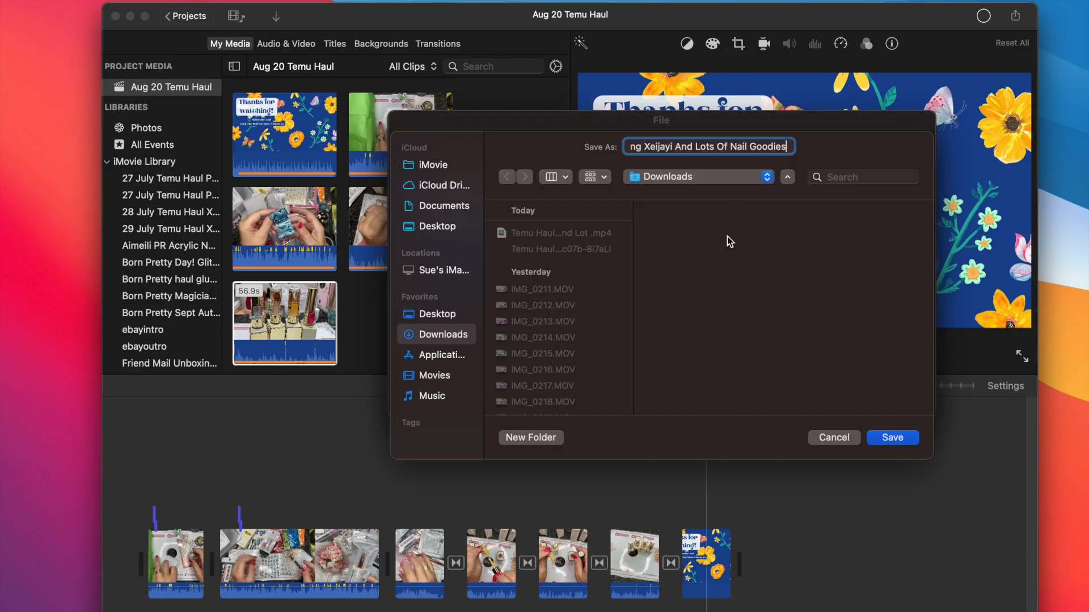
{"action": "left_click", "coordinate": [893, 439]}
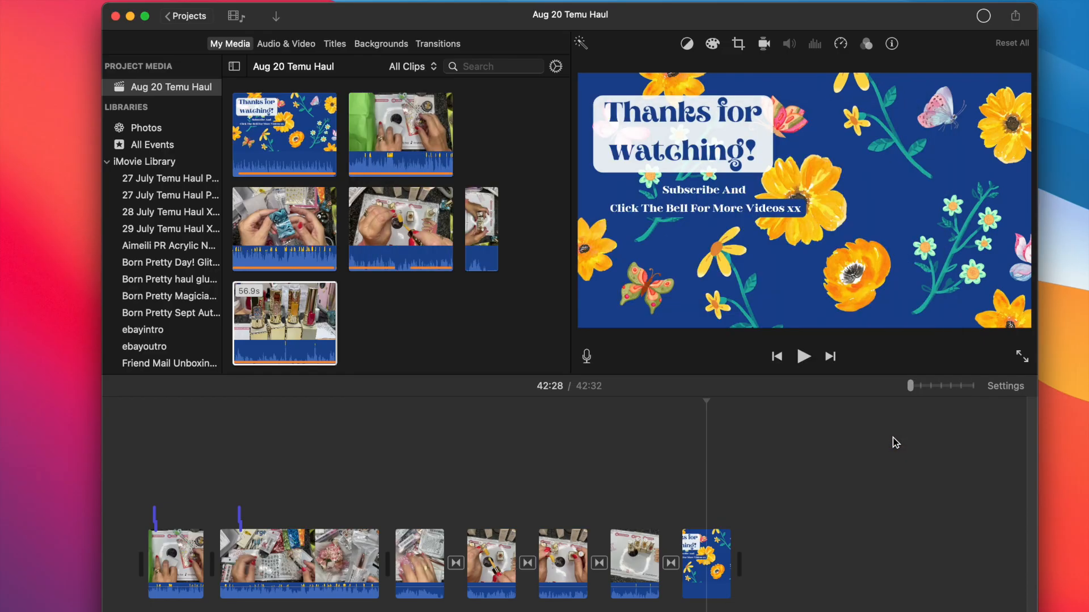